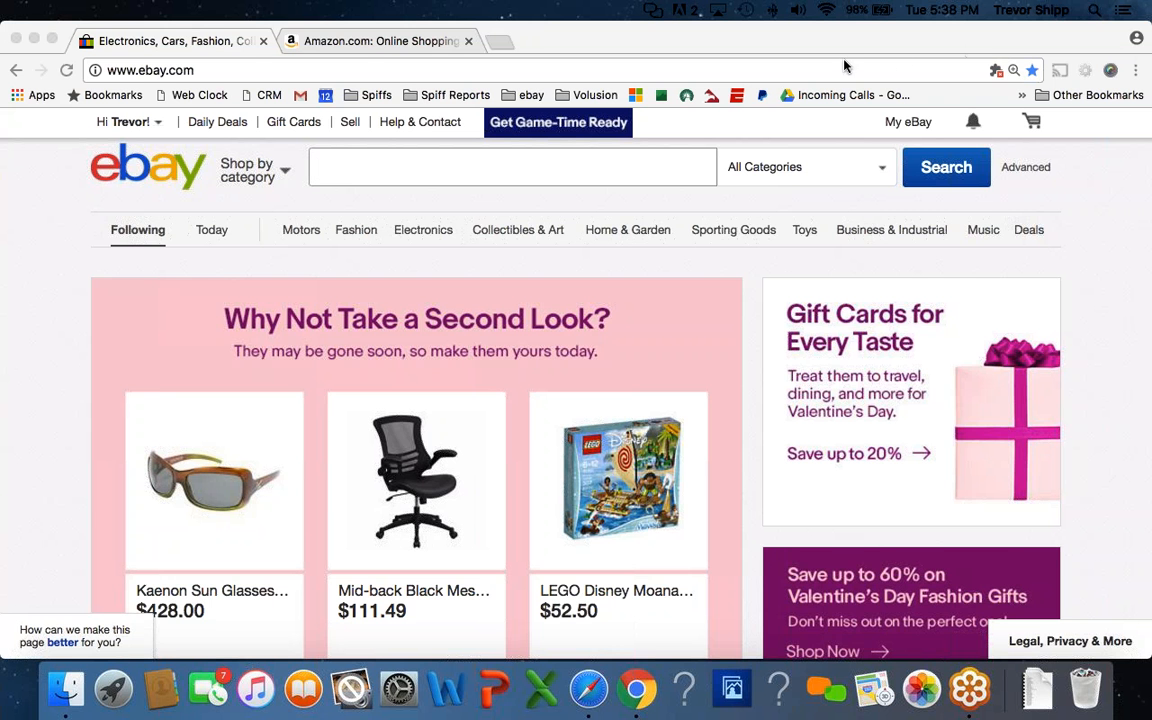
Switch to the Amazon page and search all departments for "oil diffuser"
{"action": "left_click", "coordinate": [368, 41]}
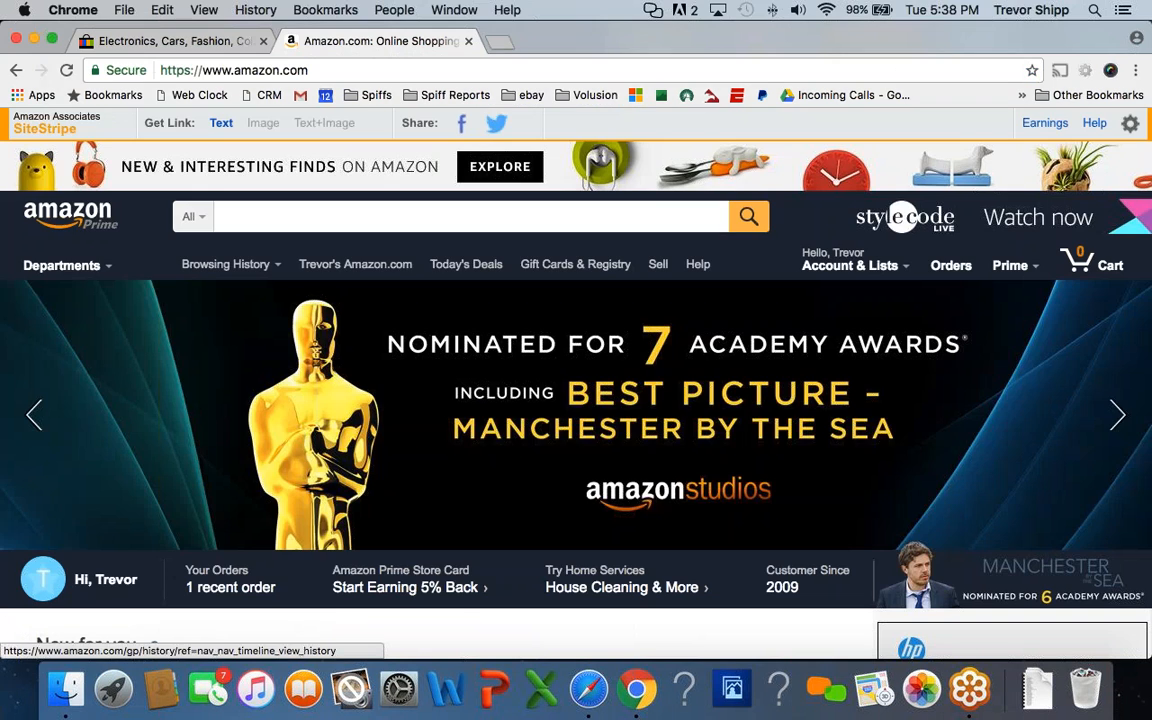
{"action": "left_click", "coordinate": [262, 217]}
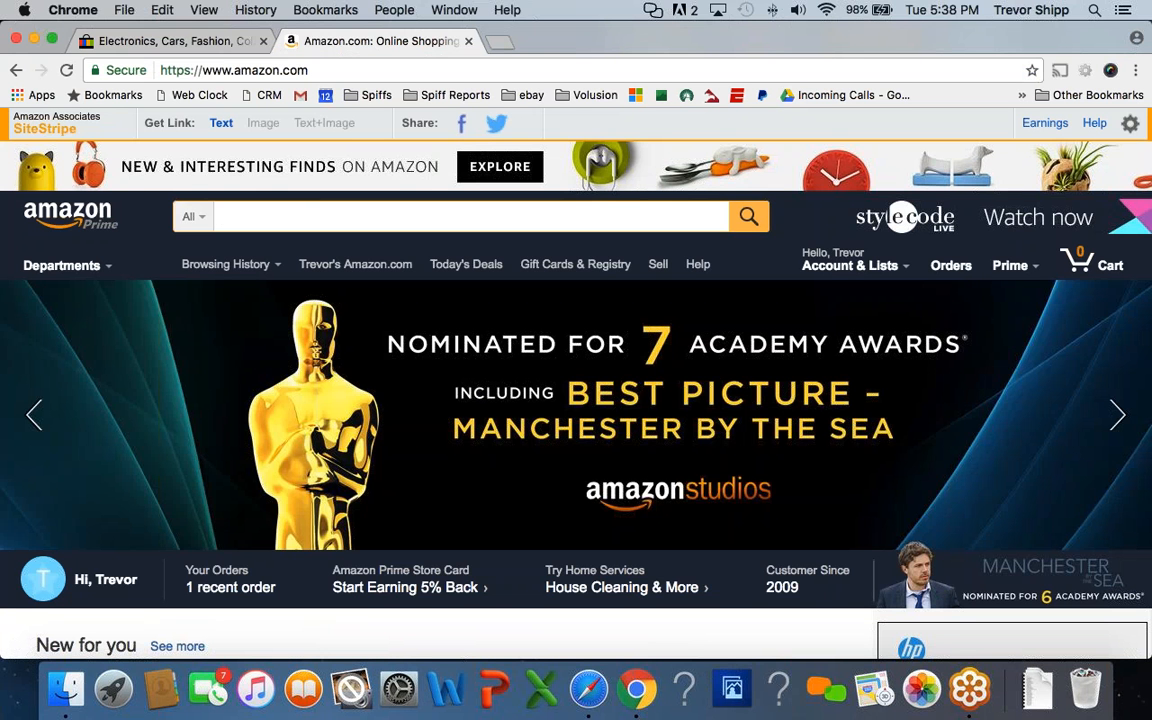
{"action": "type", "text": "oil diffuser"}
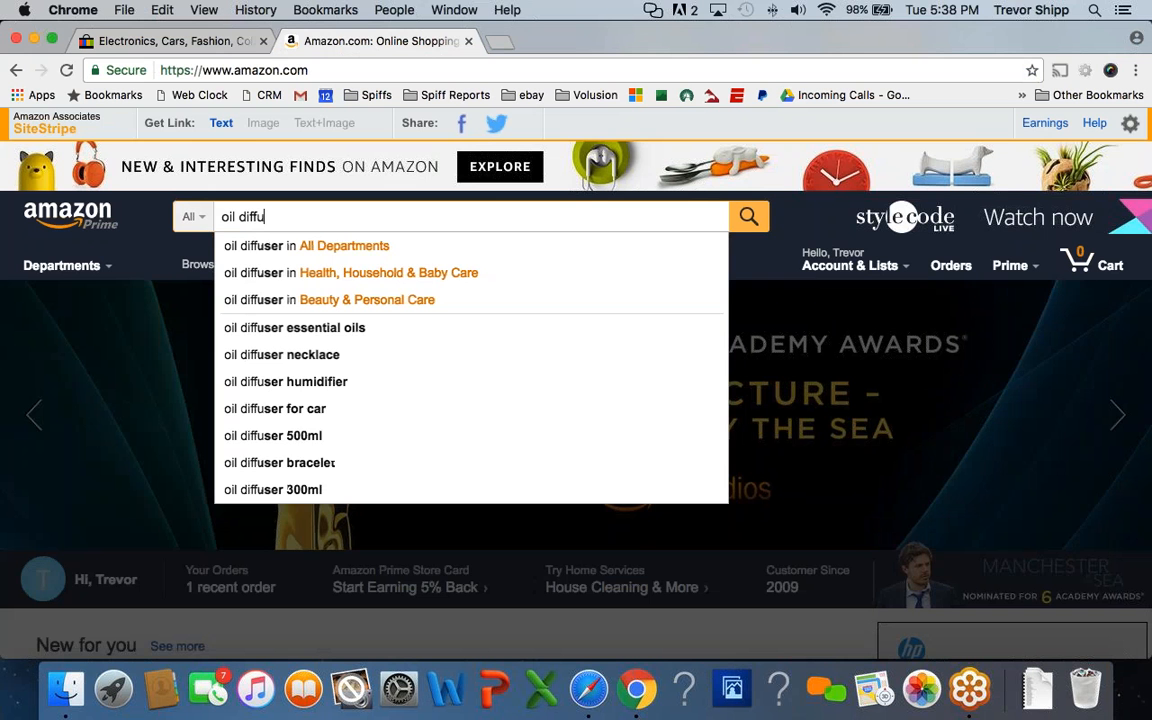
{"action": "key", "text": "Return"}
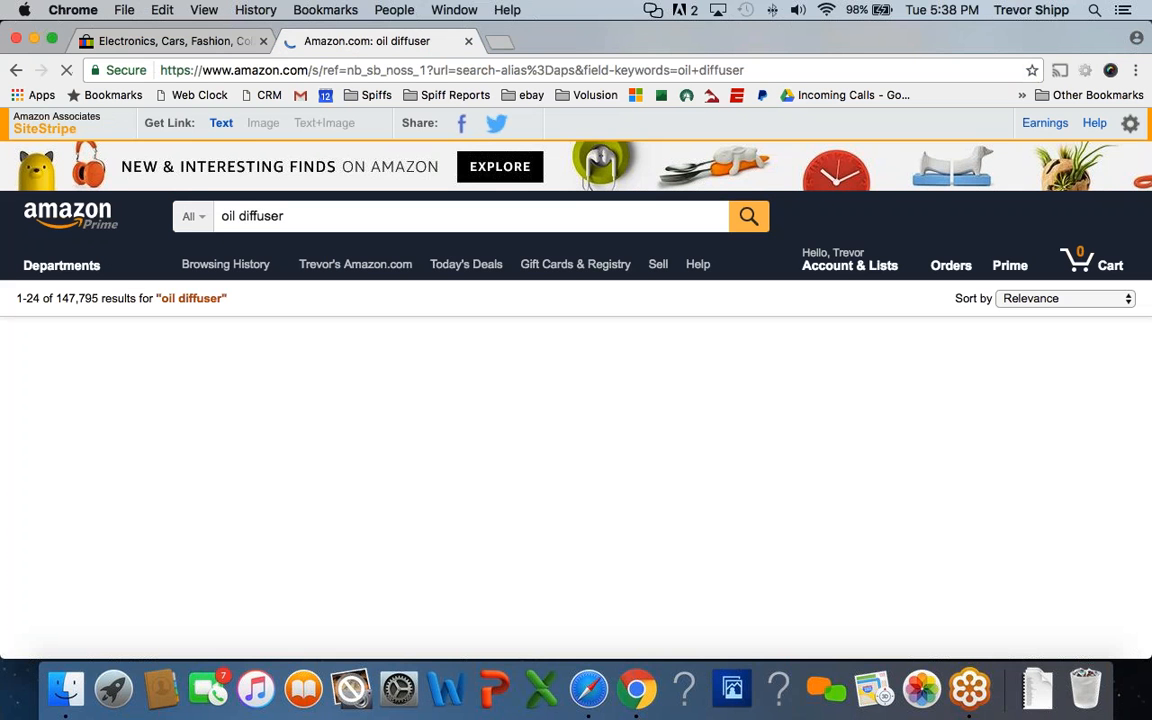
Open the product page of the Syntus 150ml Essential Oil Diffuser from the search results
{"action": "scroll", "coordinate": [363, 275], "scroll_direction": "down", "scroll_amount": 5}
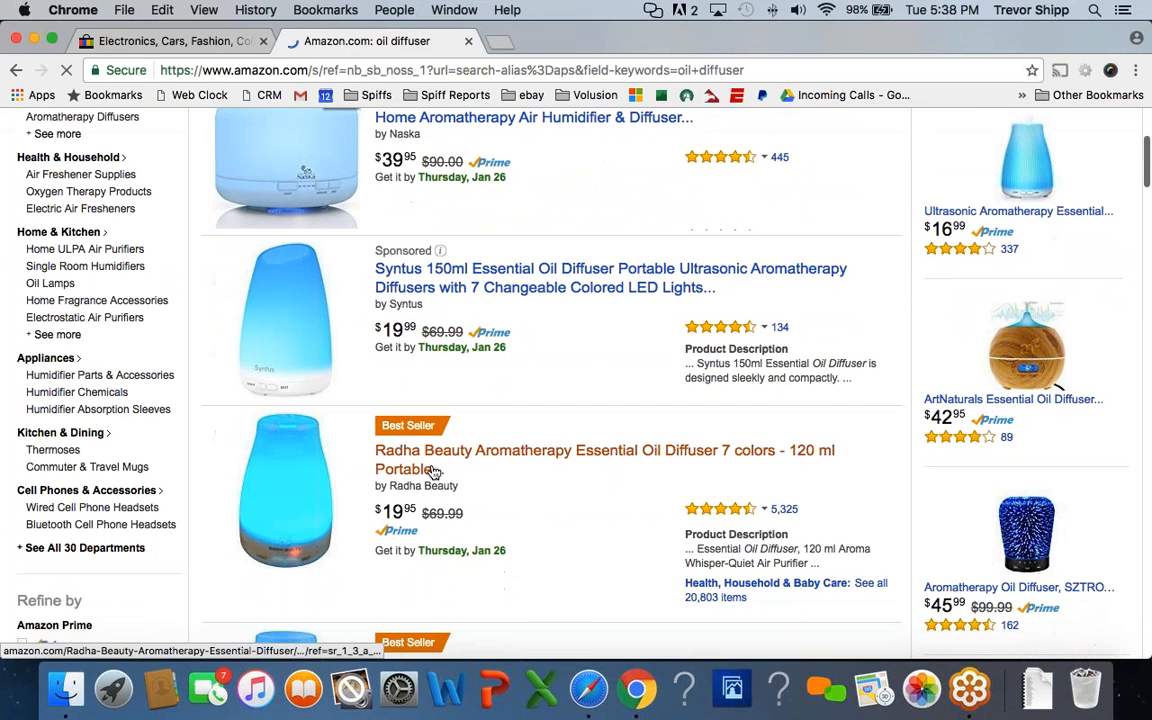
{"action": "scroll", "coordinate": [435, 390], "scroll_direction": "down", "scroll_amount": 5}
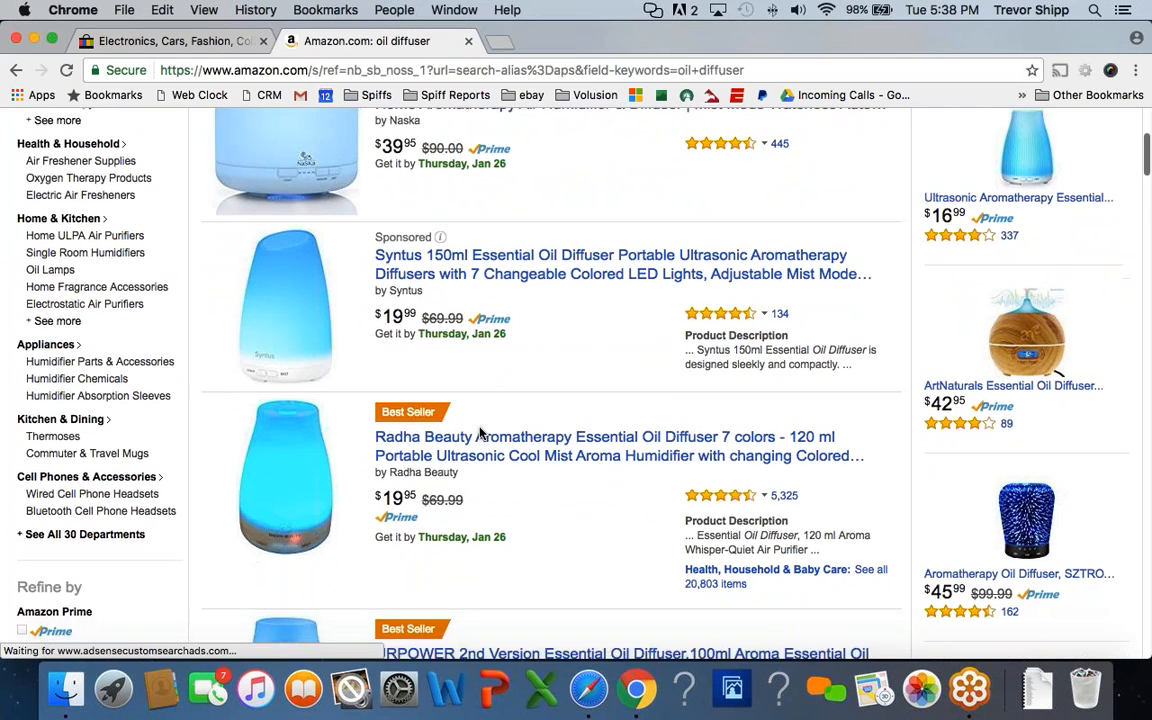
{"action": "scroll", "coordinate": [480, 432], "scroll_direction": "up", "scroll_amount": 10}
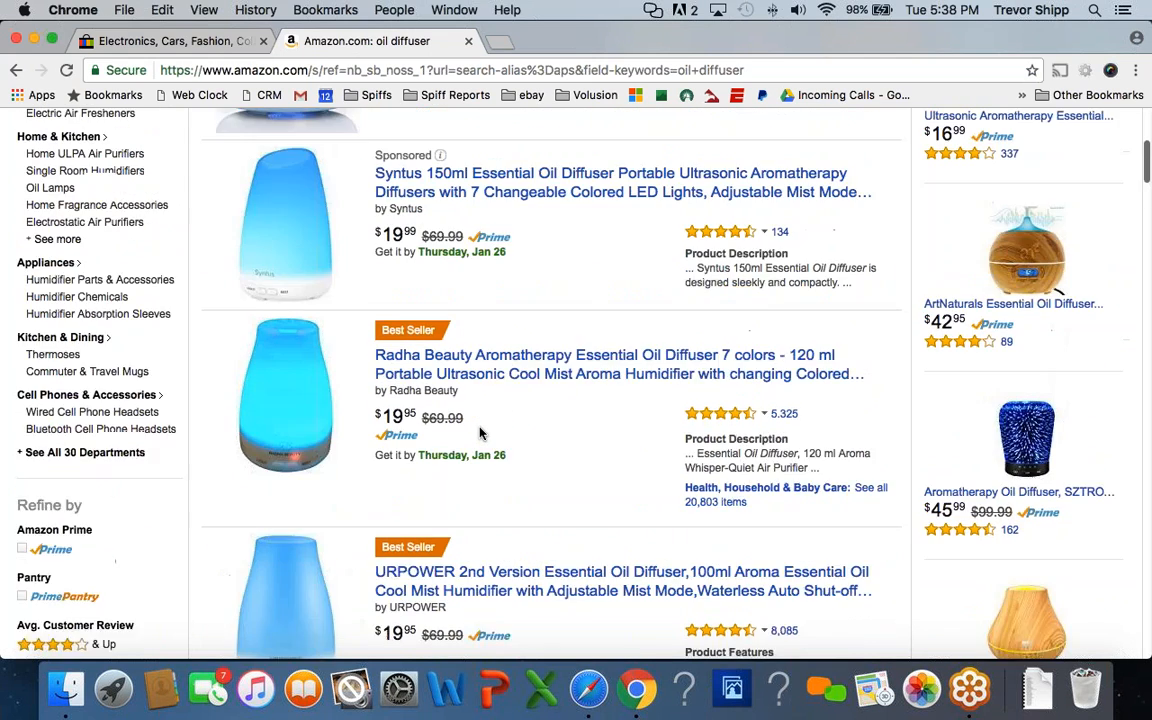
{"action": "left_click", "coordinate": [506, 465]}
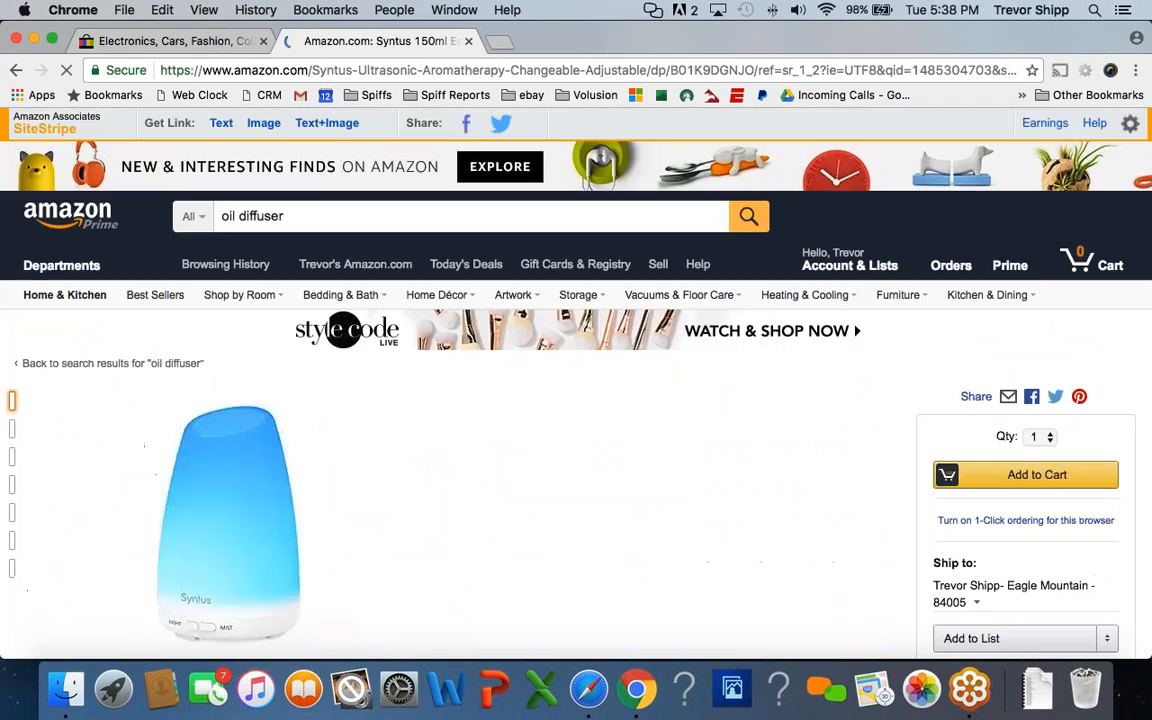
{"action": "scroll", "coordinate": [576, 380], "scroll_direction": "down", "scroll_amount": 3}
{"action": "scroll", "coordinate": [576, 380], "scroll_direction": "down", "scroll_amount": 2}
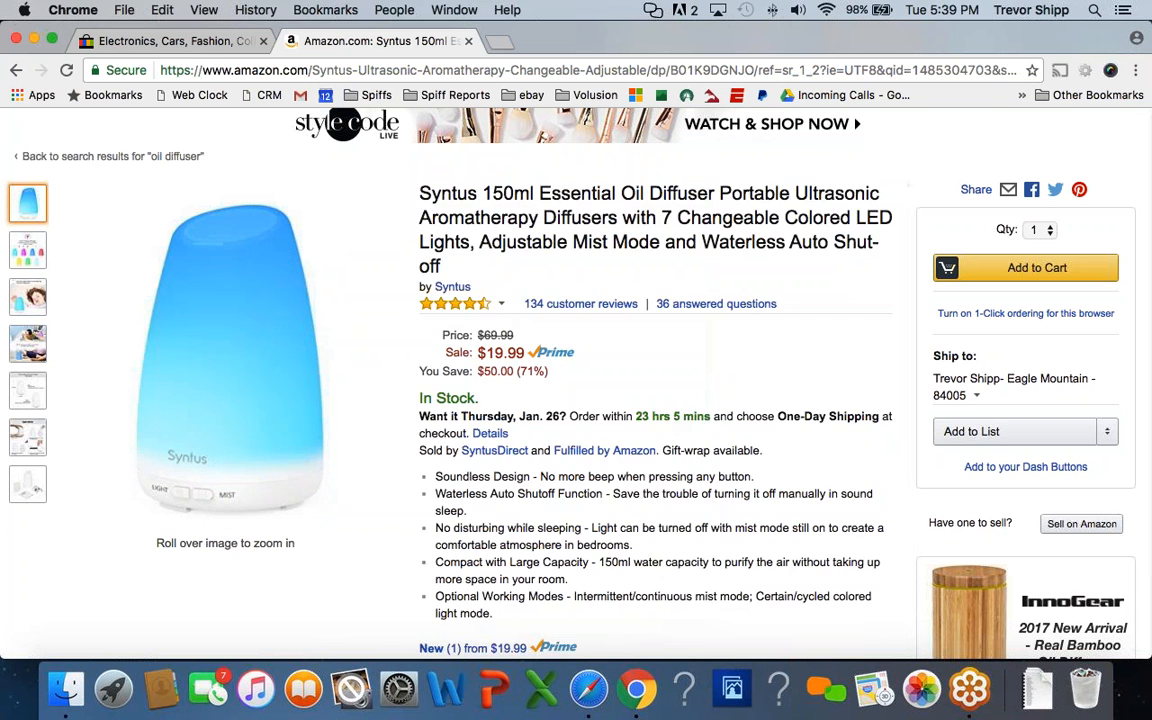
Save the enlarged Syntus diffuser product image to the Desktop as a JPEG named oil-diffuser
{"action": "right_click", "coordinate": [221, 390]}
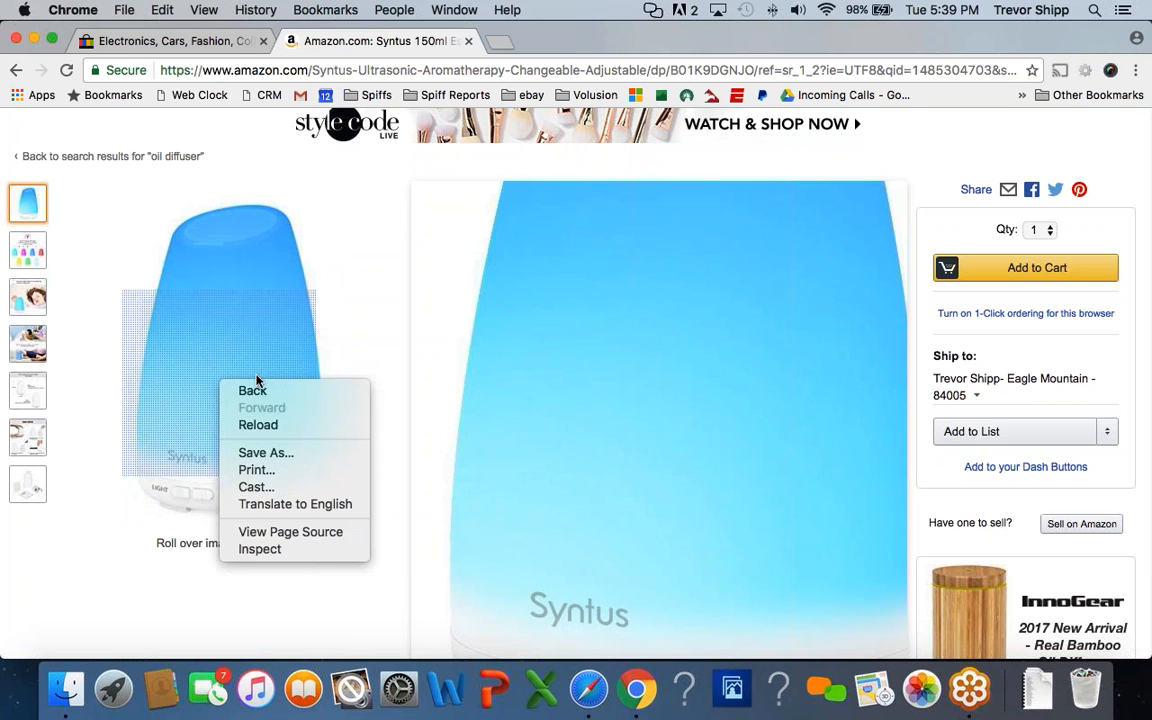
{"action": "left_click", "coordinate": [806, 367]}
{"action": "right_click", "coordinate": [806, 367]}
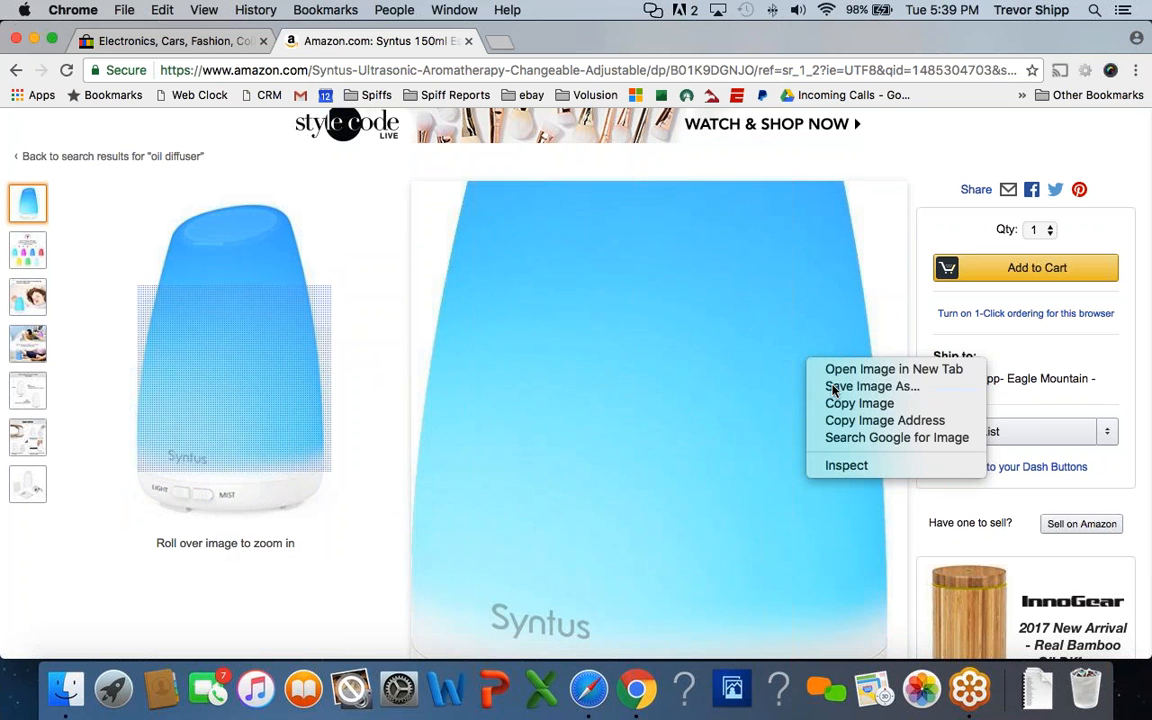
{"action": "left_click", "coordinate": [826, 384]}
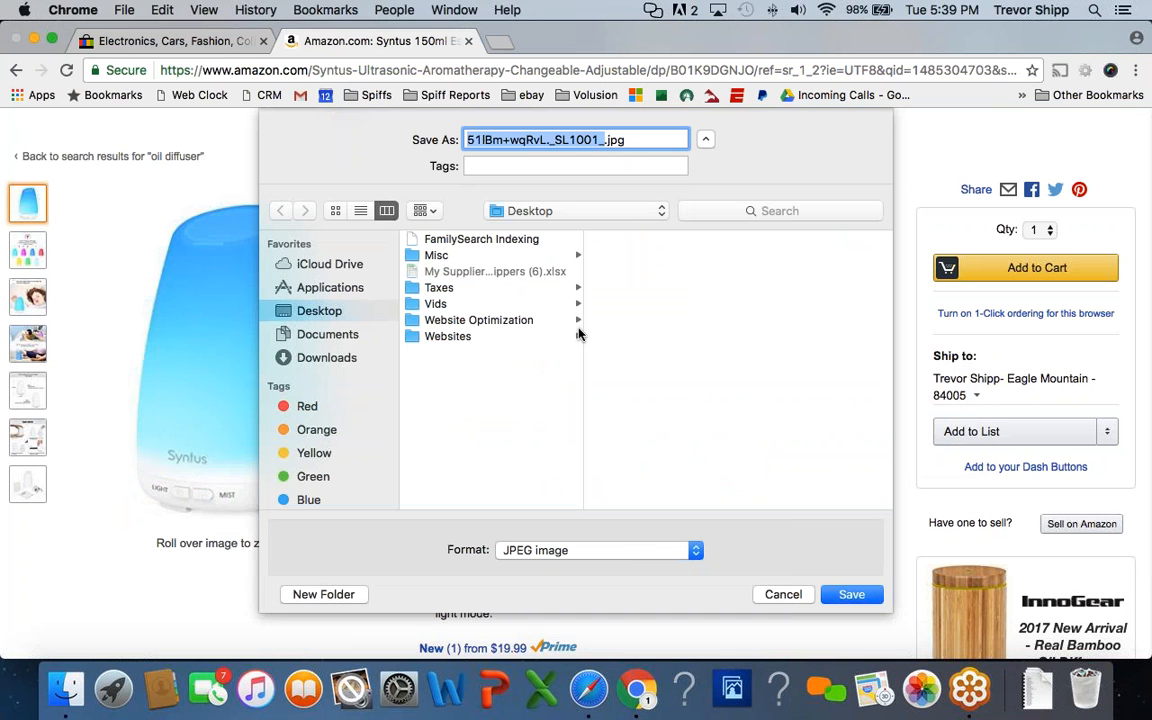
{"action": "type", "text": "oil-diffus"}
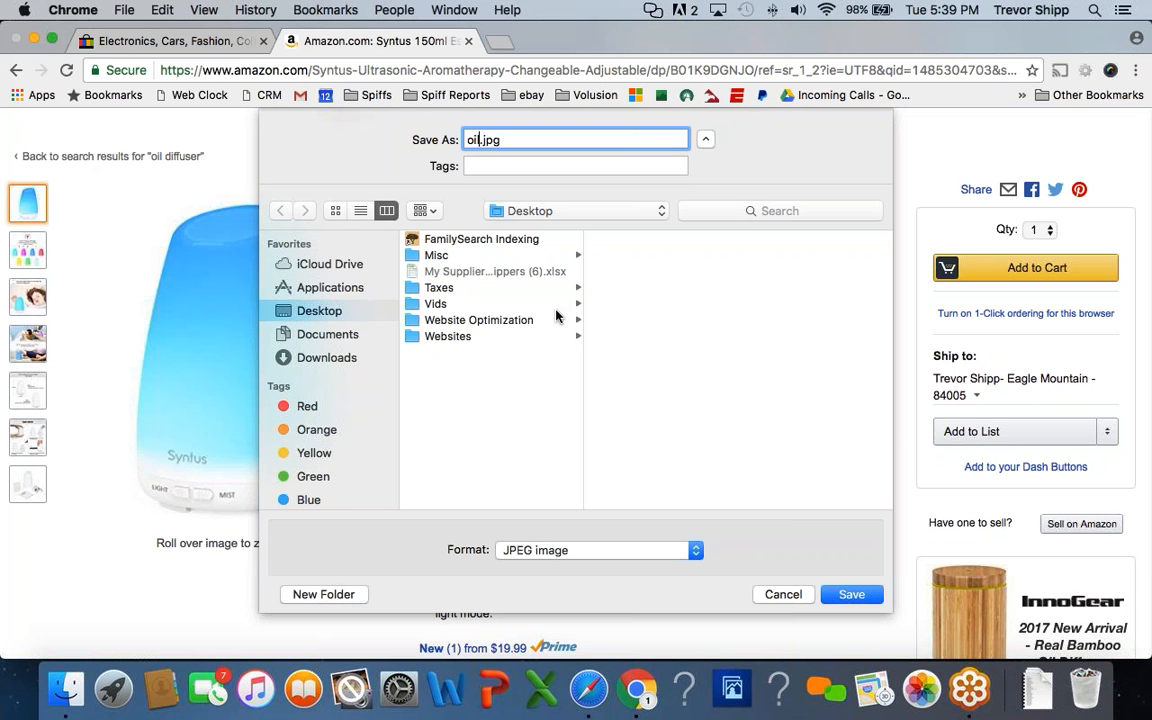
{"action": "type", "text": "er"}
{"action": "key", "text": "Return"}
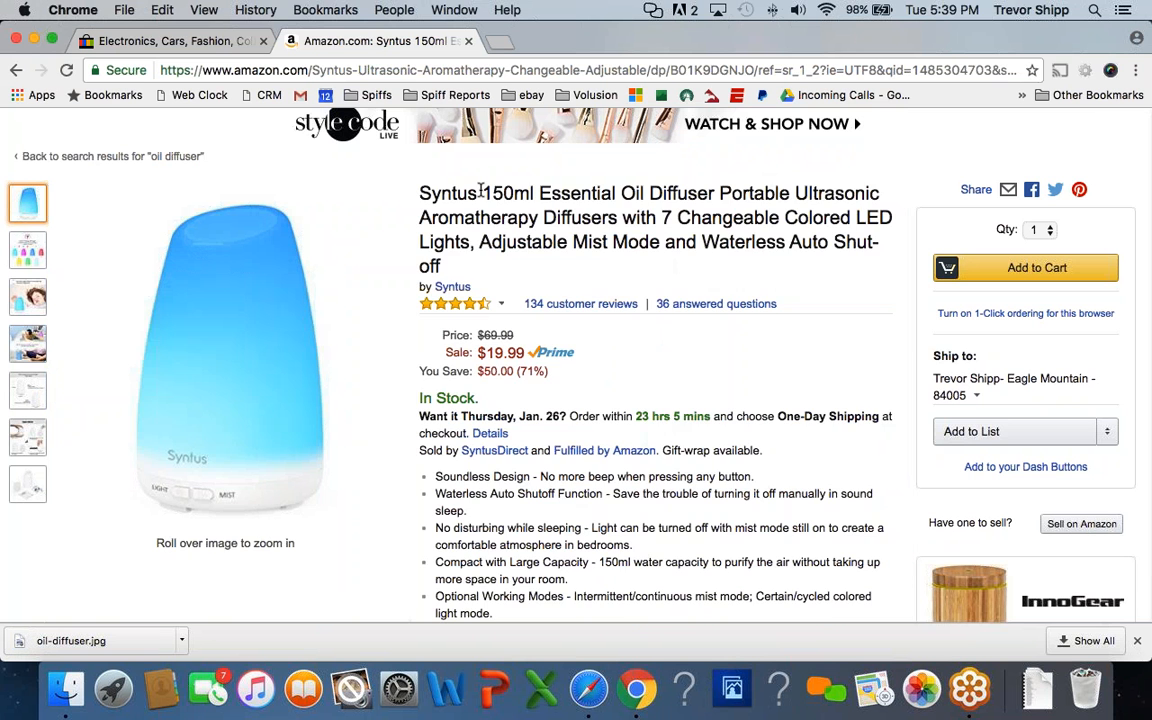
{"action": "scroll", "coordinate": [533, 436], "scroll_direction": "down", "scroll_amount": 3}
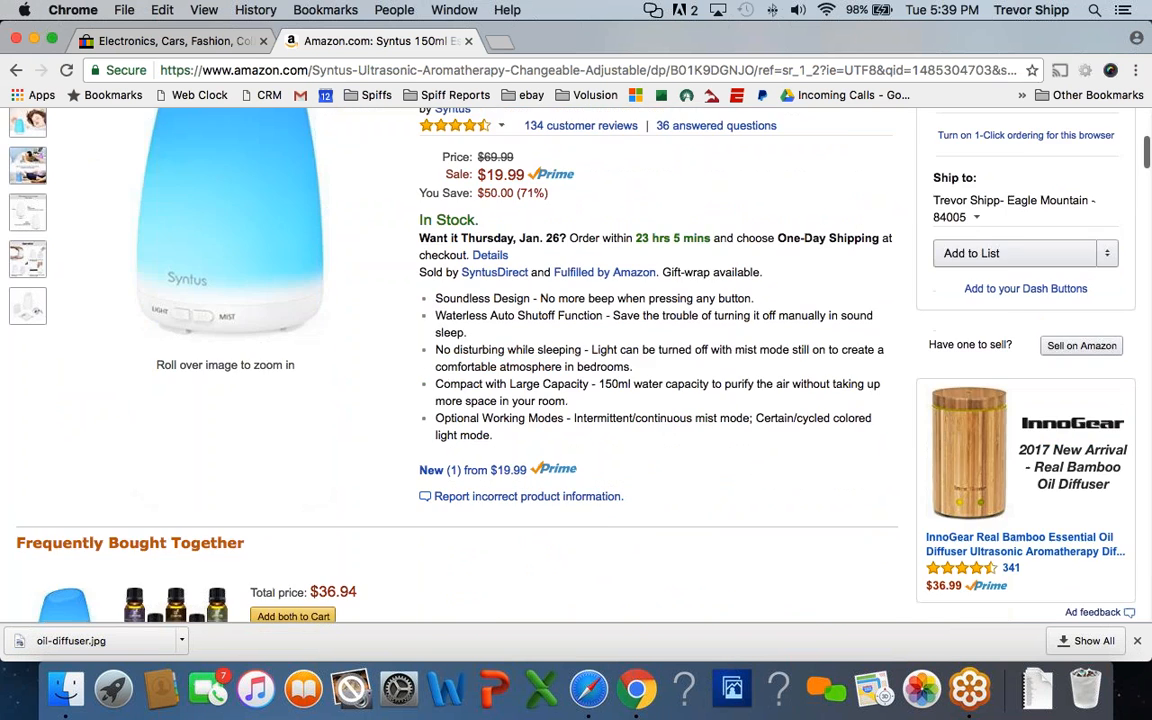
{"action": "scroll", "coordinate": [533, 436], "scroll_direction": "up", "scroll_amount": 5}
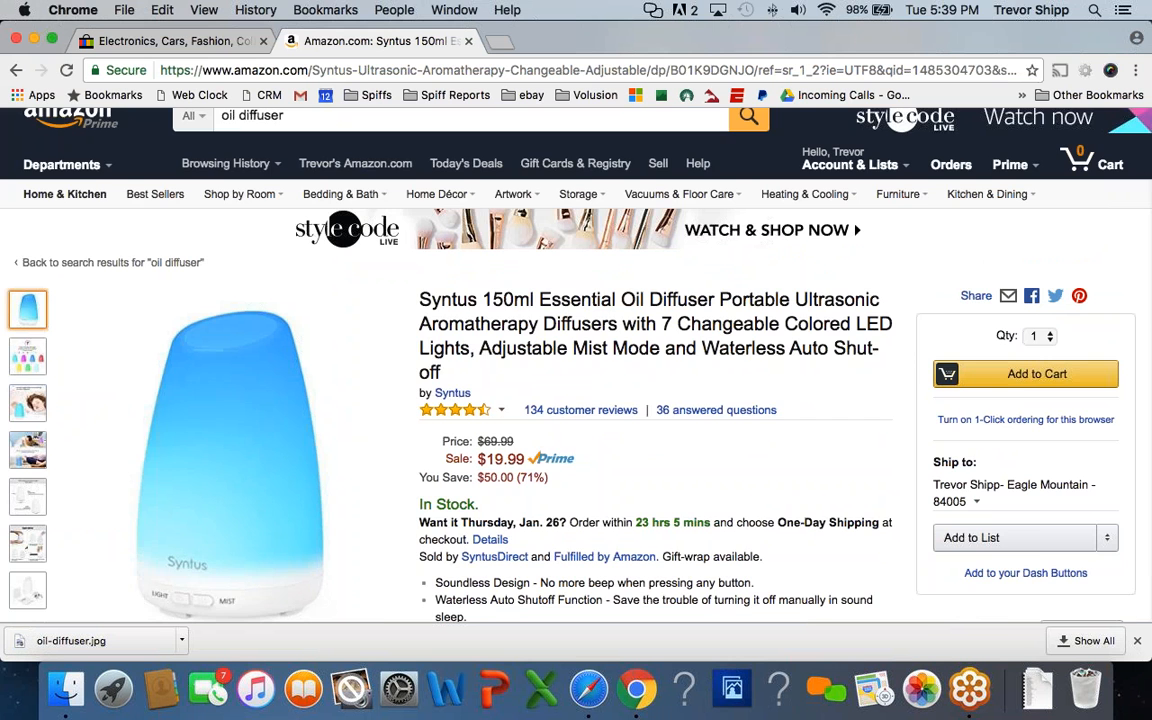
{"action": "scroll", "coordinate": [518, 360], "scroll_direction": "down", "scroll_amount": 1}
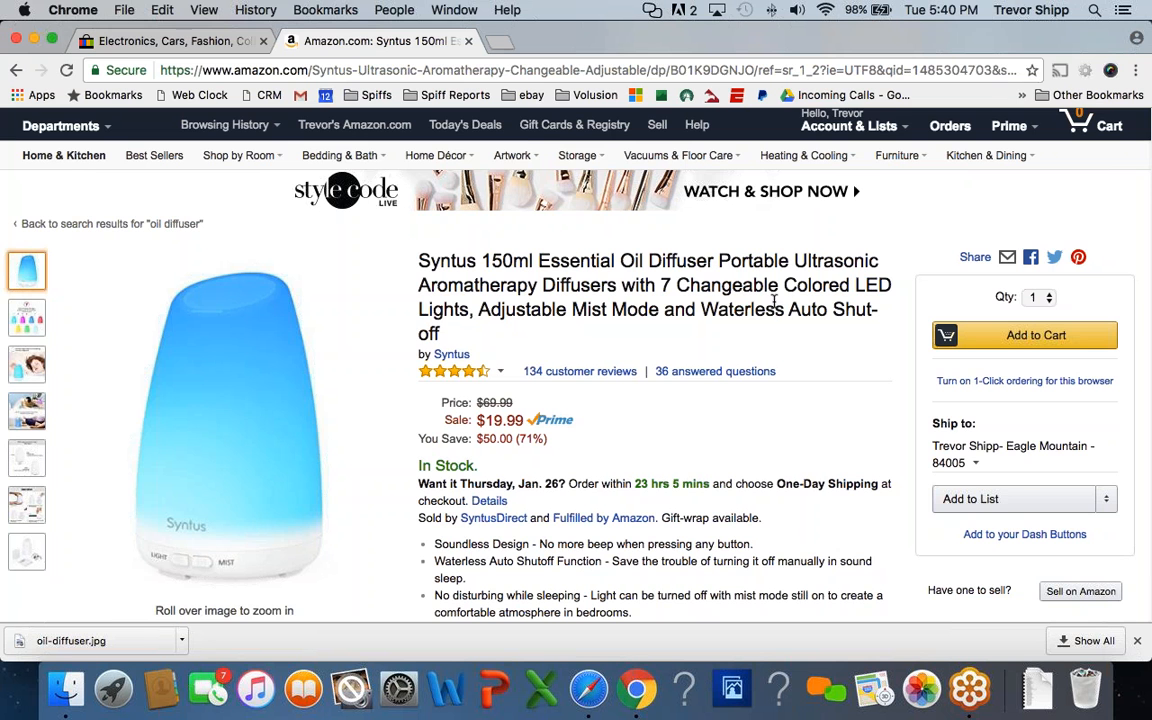
Switch to the eBay page, open the seller area and start creating a new listing
{"action": "left_click", "coordinate": [165, 40]}
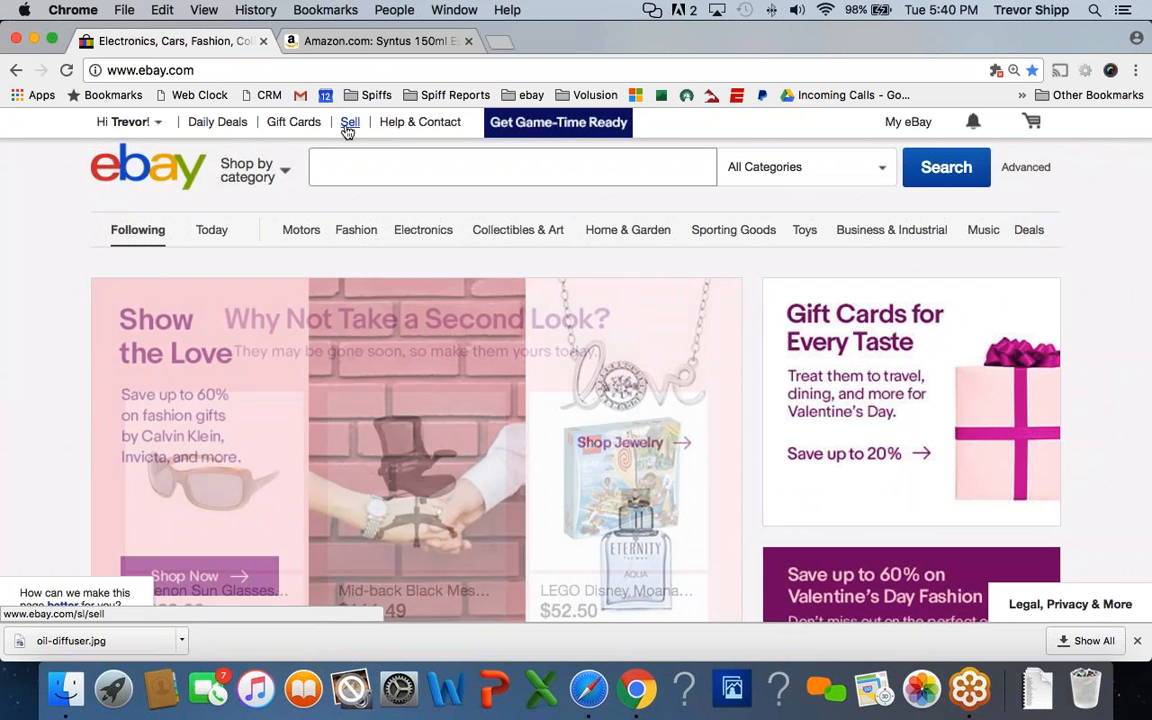
{"action": "left_click", "coordinate": [349, 128]}
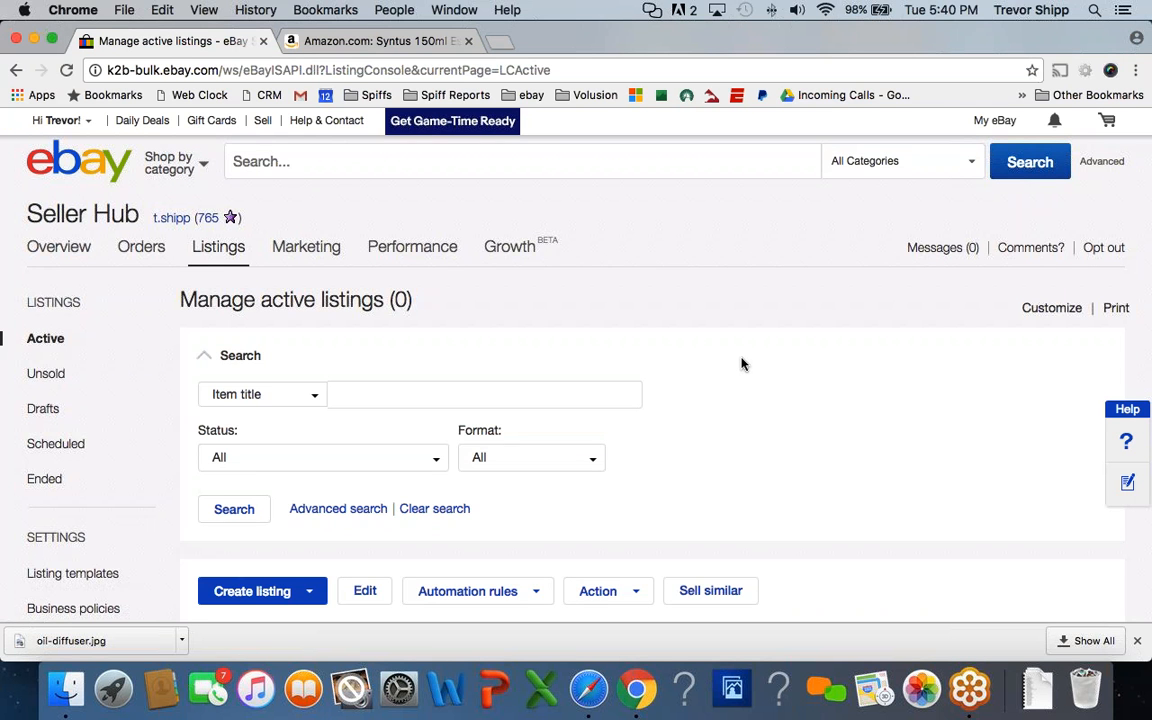
{"action": "key", "text": "super+equal"}
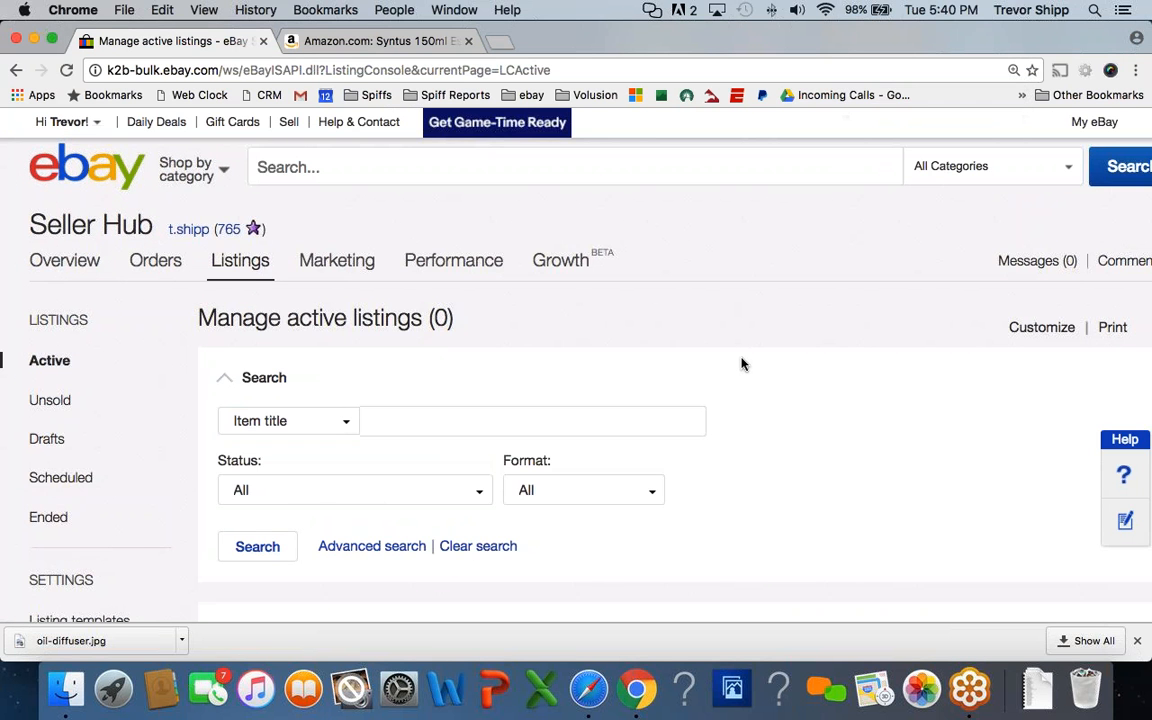
{"action": "left_click_drag", "start_coordinate": [200, 318], "coordinate": [418, 302]}
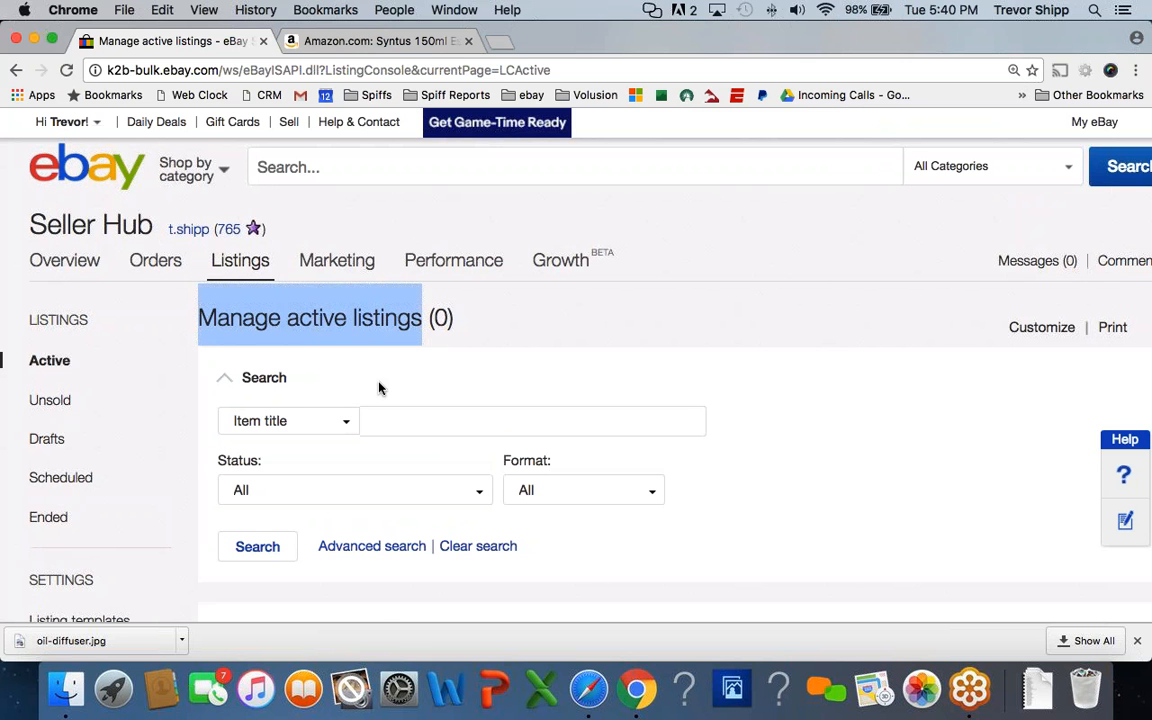
{"action": "mouse_move", "coordinate": [240, 268]}
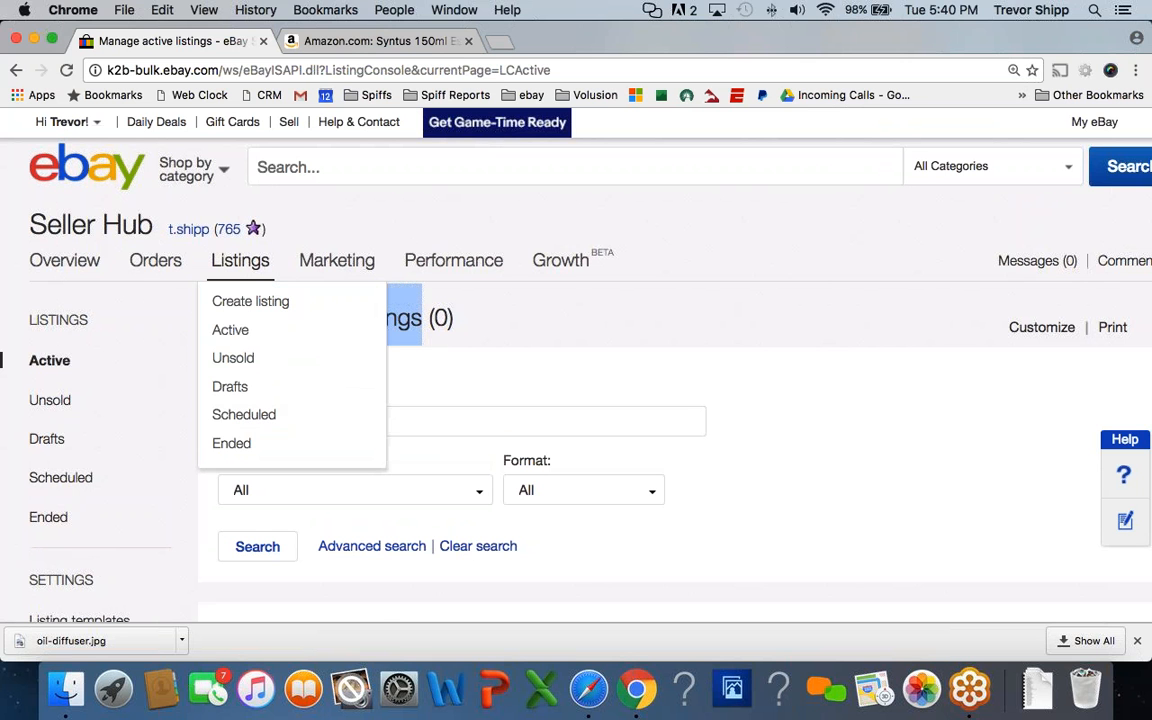
{"action": "left_click", "coordinate": [250, 305]}
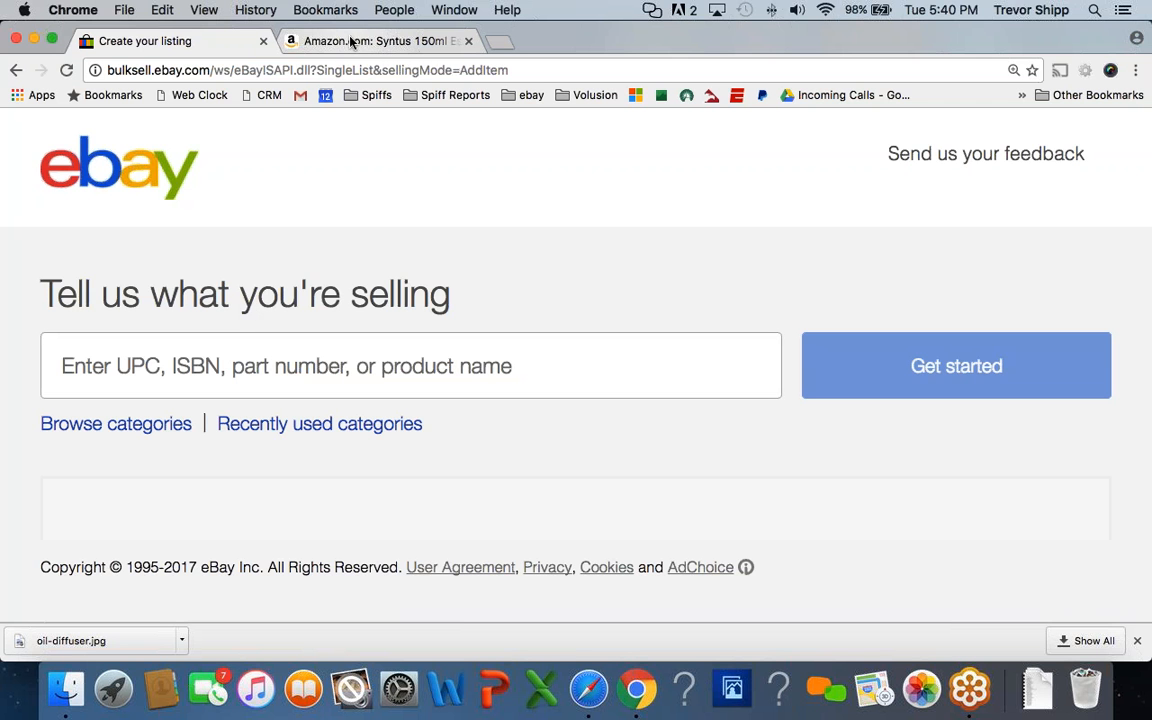
{"action": "type", "text": "o"}
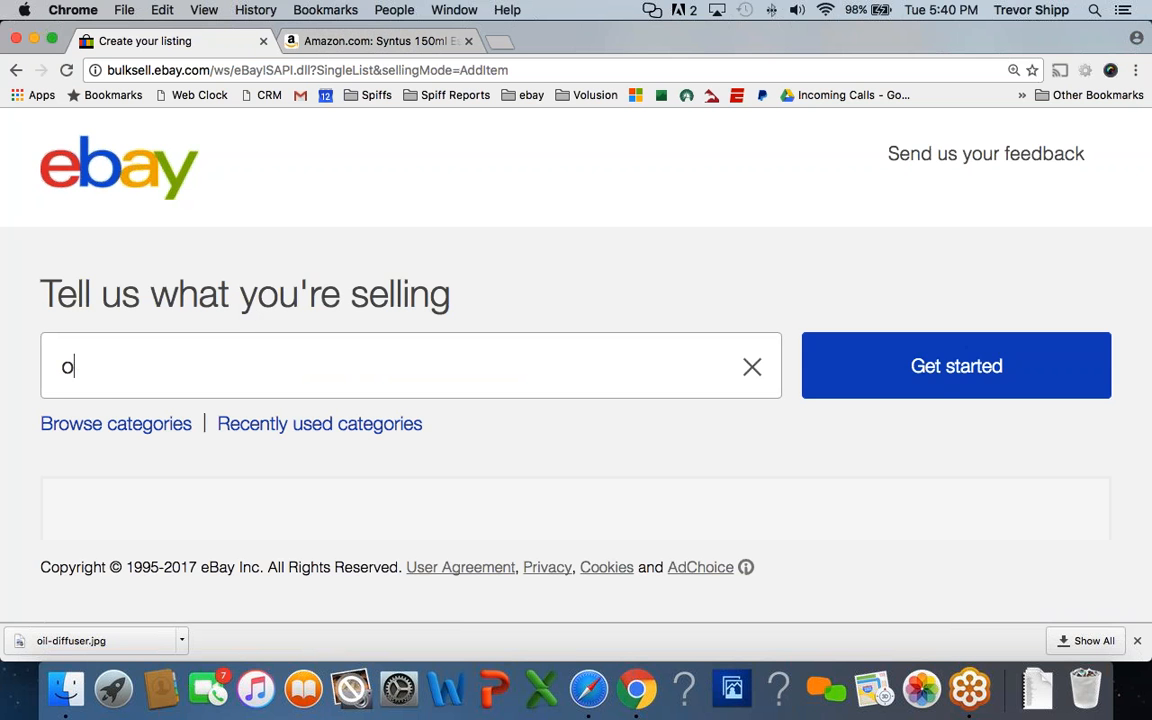
{"action": "type", "text": "il diffuser"}
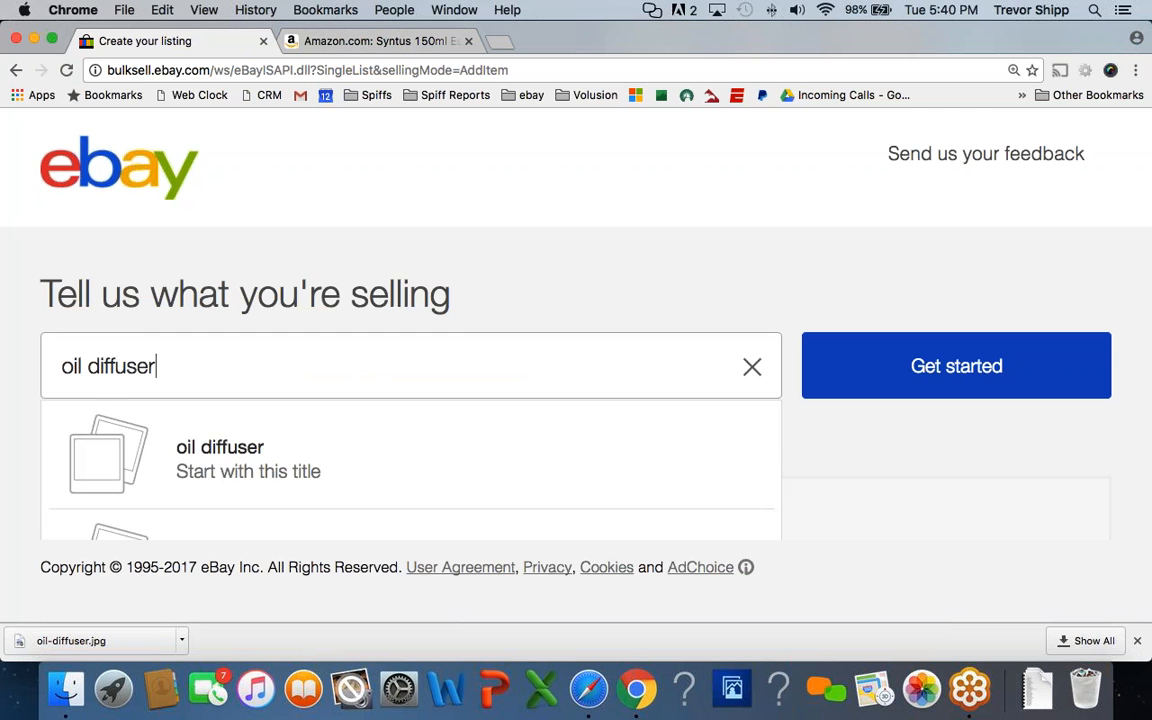
{"action": "key", "text": "BackSpace"}
{"action": "key", "text": "BackSpace"}
{"action": "key", "text": "BackSpace"}
{"action": "key", "text": "BackSpace"}
{"action": "key", "text": "BackSpace"}
{"action": "key", "text": "BackSpace"}
{"action": "key", "text": "BackSpace"}
{"action": "key", "text": "BackSpace"}
{"action": "key", "text": "BackSpace"}
{"action": "key", "text": "BackSpace"}
{"action": "key", "text": "BackSpace"}
{"action": "key", "text": "BackSpace"}
Try using the full Syntus diffuser title copied from the Amazon page as the eBay listing's product name
{"action": "left_click", "coordinate": [340, 41]}
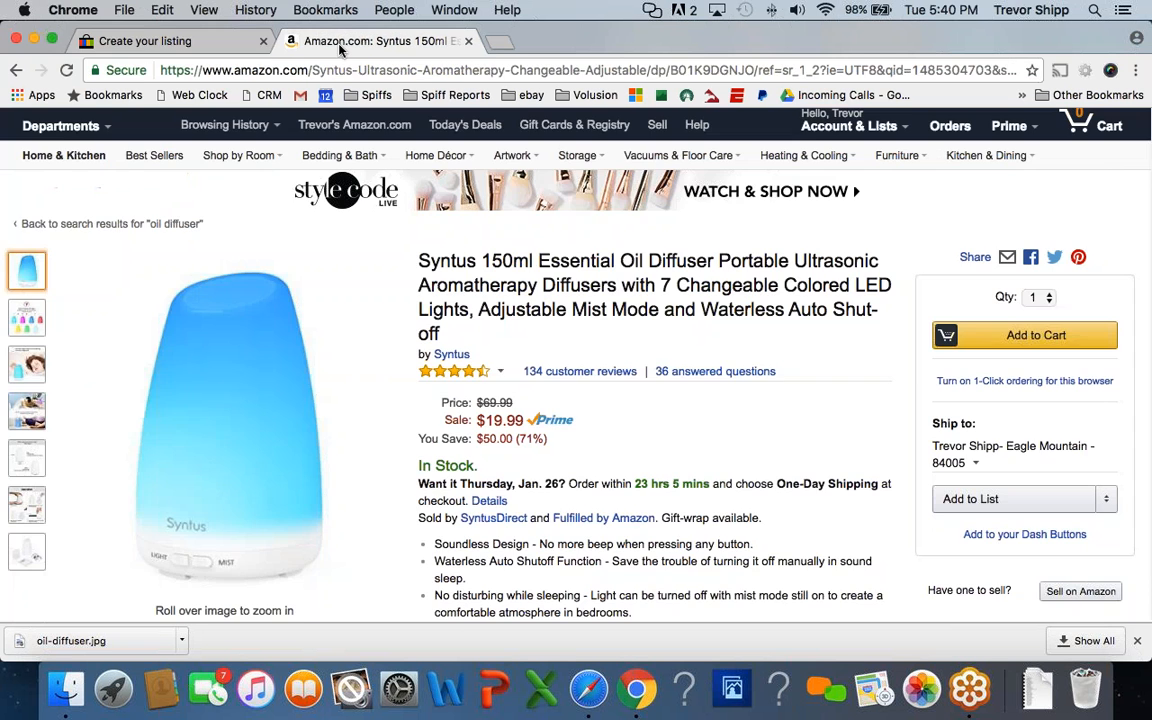
{"action": "left_click_drag", "start_coordinate": [418, 258], "coordinate": [502, 318]}
{"action": "key", "text": "super+c"}
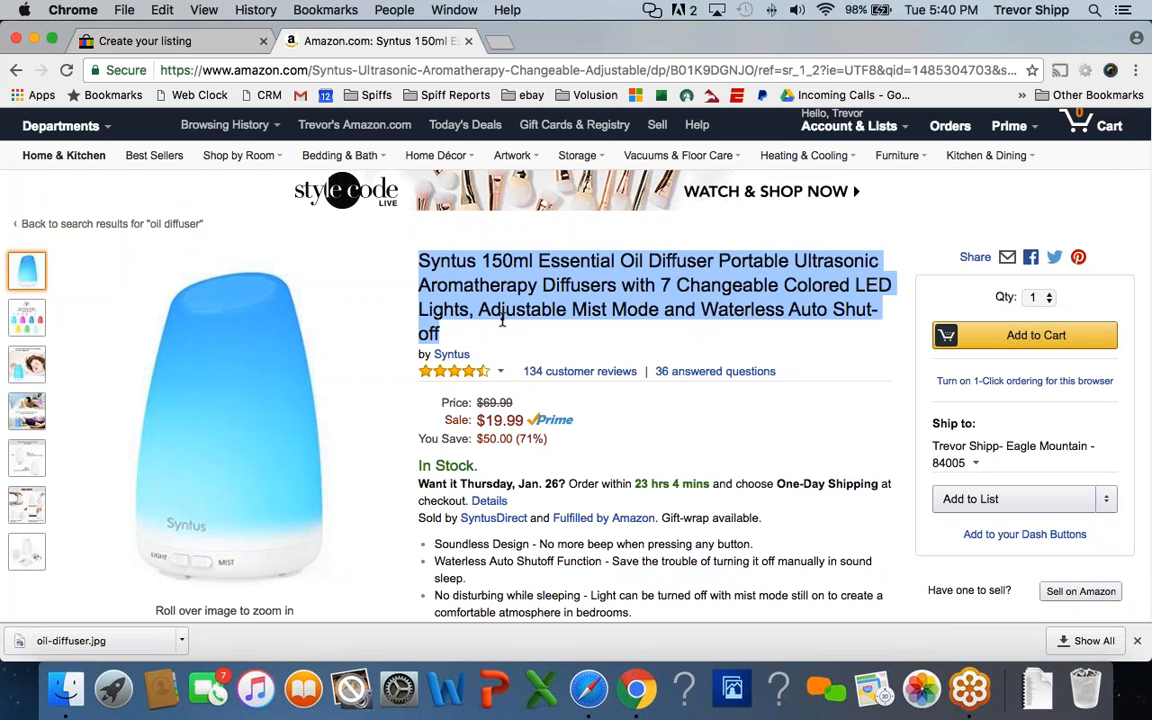
{"action": "left_click", "coordinate": [150, 40]}
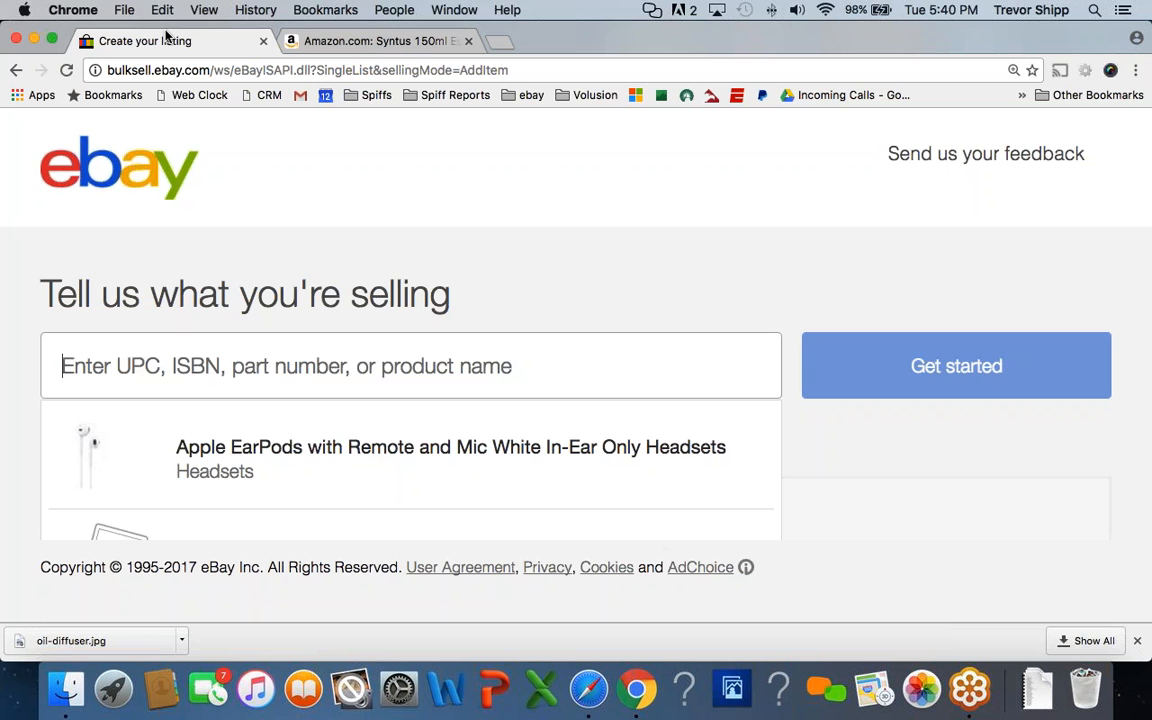
{"action": "key", "text": "super+v"}
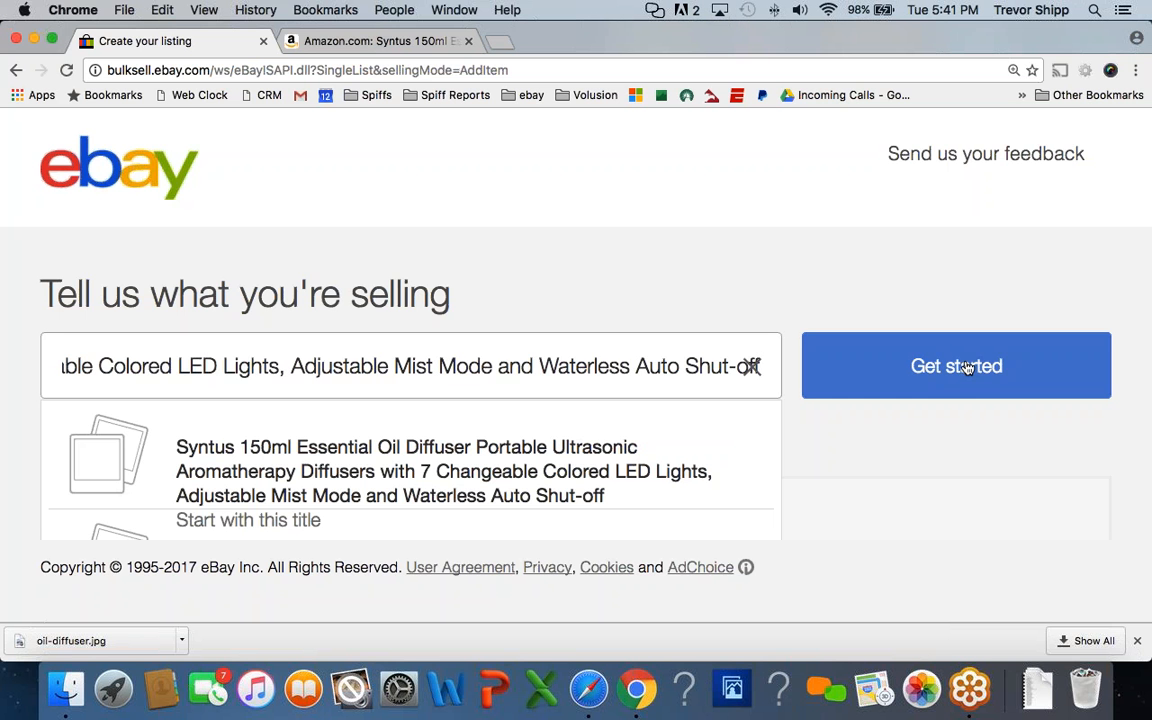
{"action": "scroll", "coordinate": [603, 430], "scroll_direction": "down", "scroll_amount": 2}
{"action": "scroll", "coordinate": [604, 427], "scroll_direction": "up", "scroll_amount": 5}
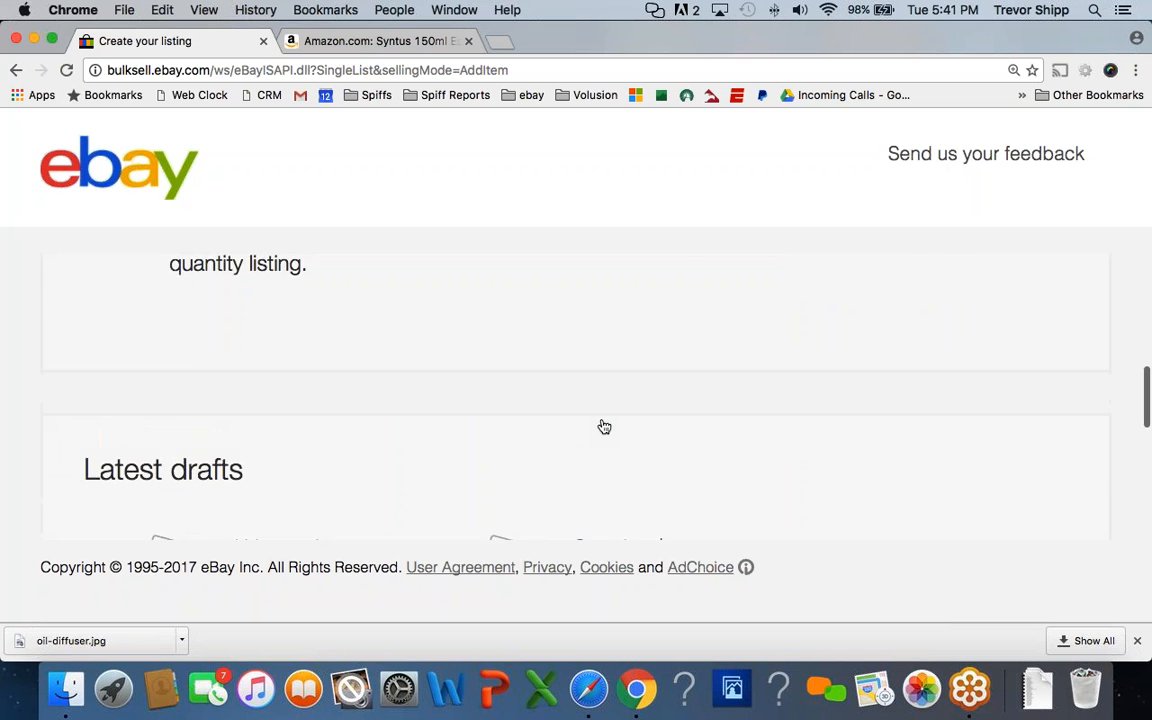
{"action": "scroll", "coordinate": [604, 427], "scroll_direction": "up", "scroll_amount": 2}
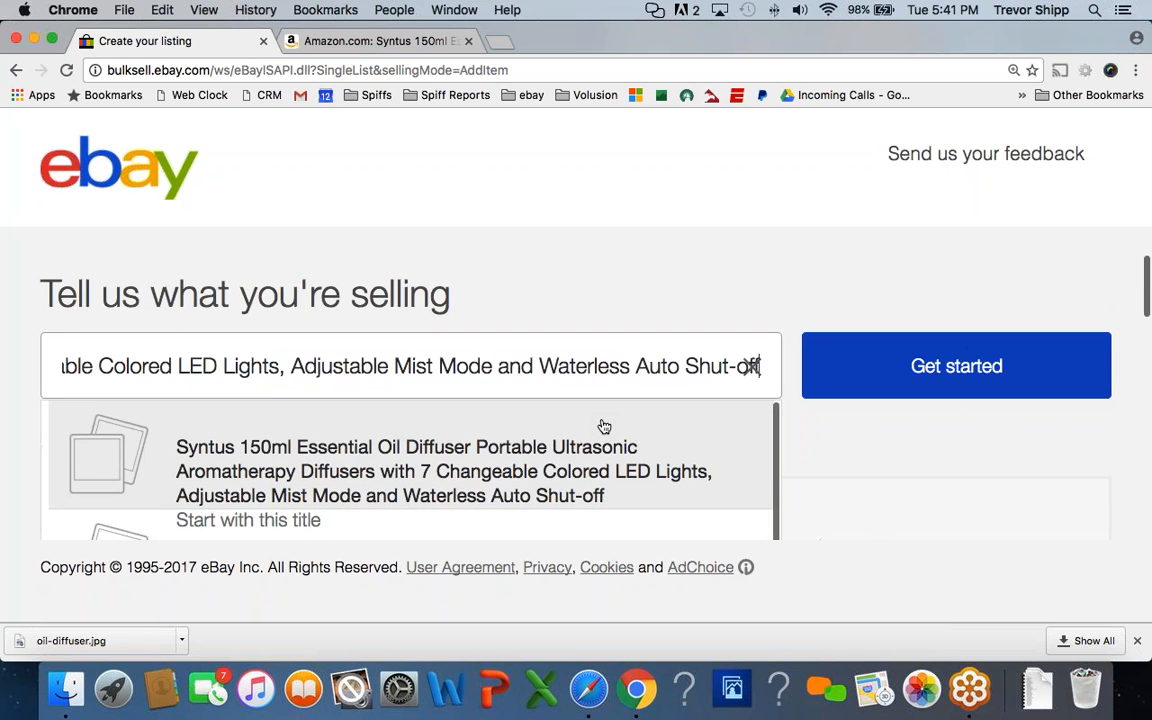
{"action": "left_click", "coordinate": [604, 427]}
Replace the listing's product name with "oil diffuser"
{"action": "triple_click", "coordinate": [586, 356]}
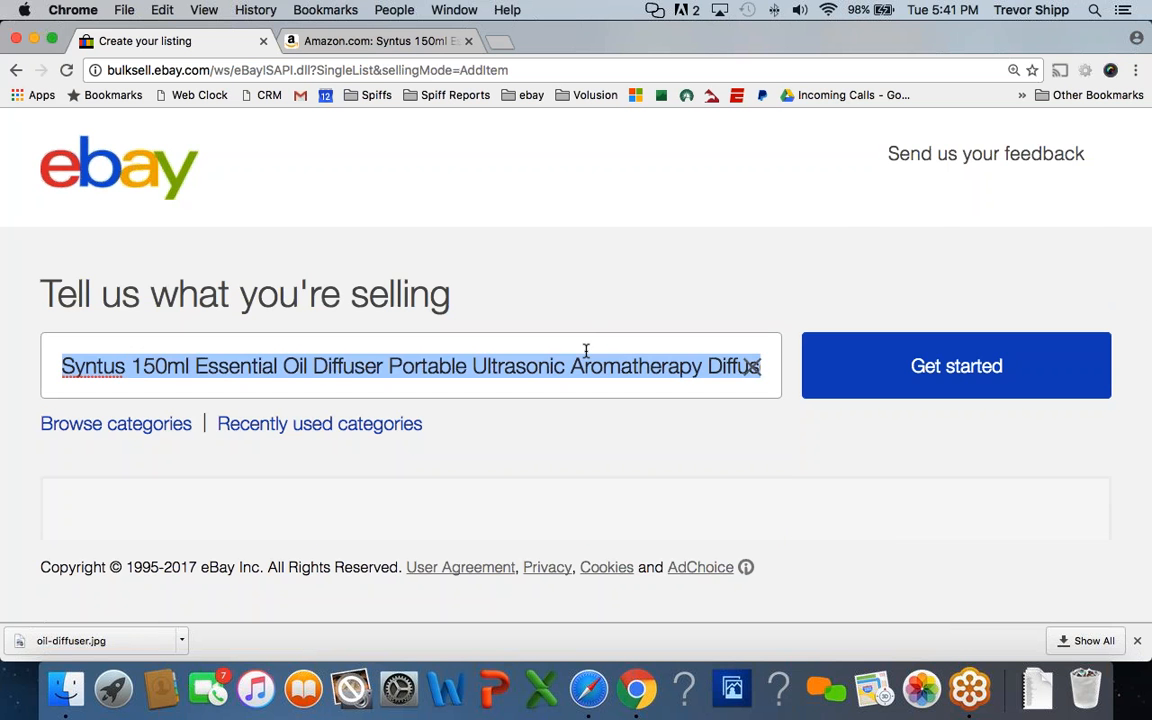
{"action": "key", "text": "BackSpace"}
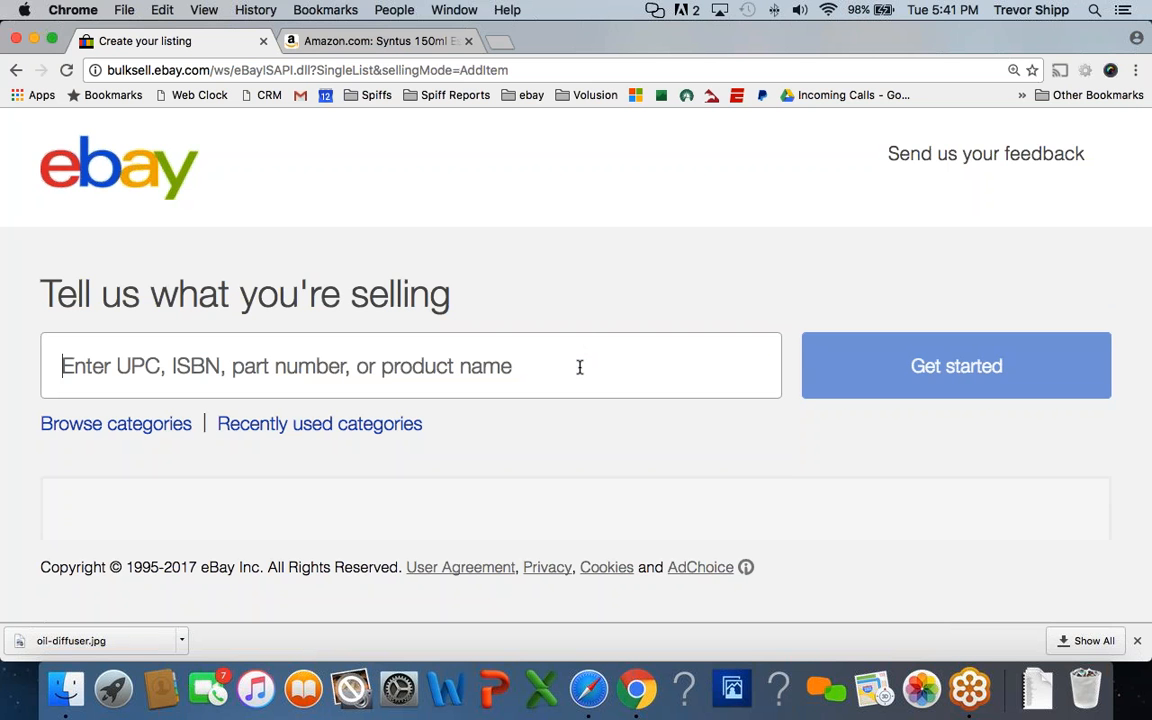
{"action": "type", "text": "oil di"}
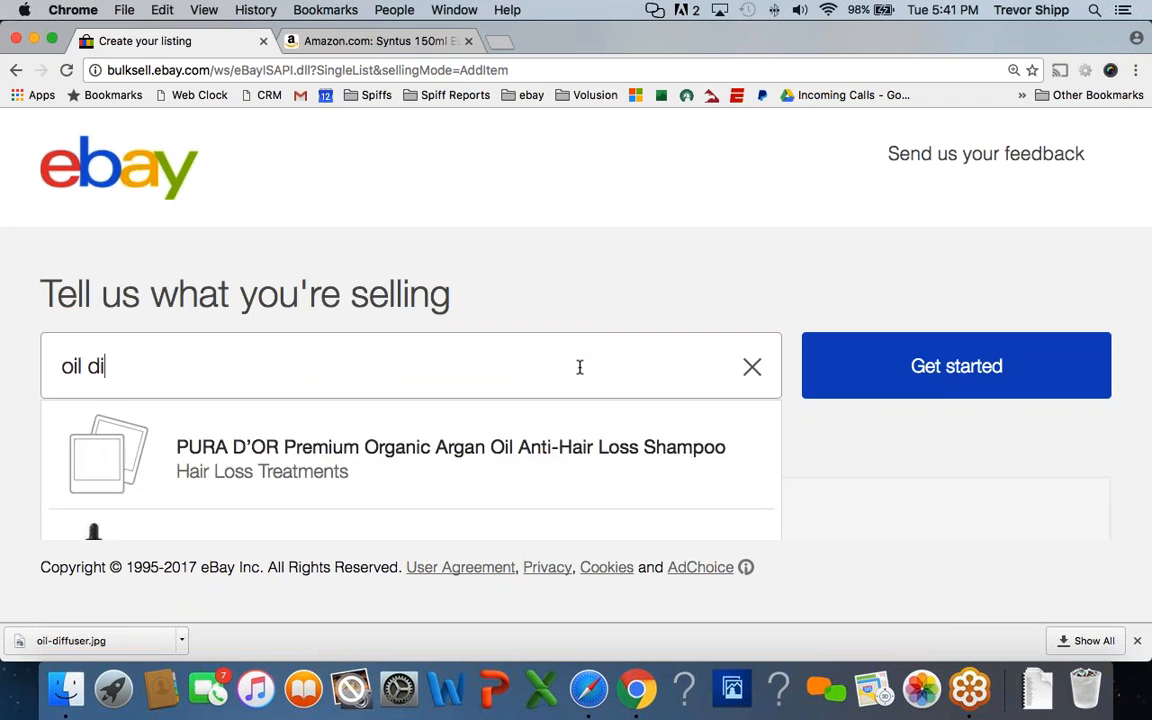
{"action": "type", "text": "ffuser"}
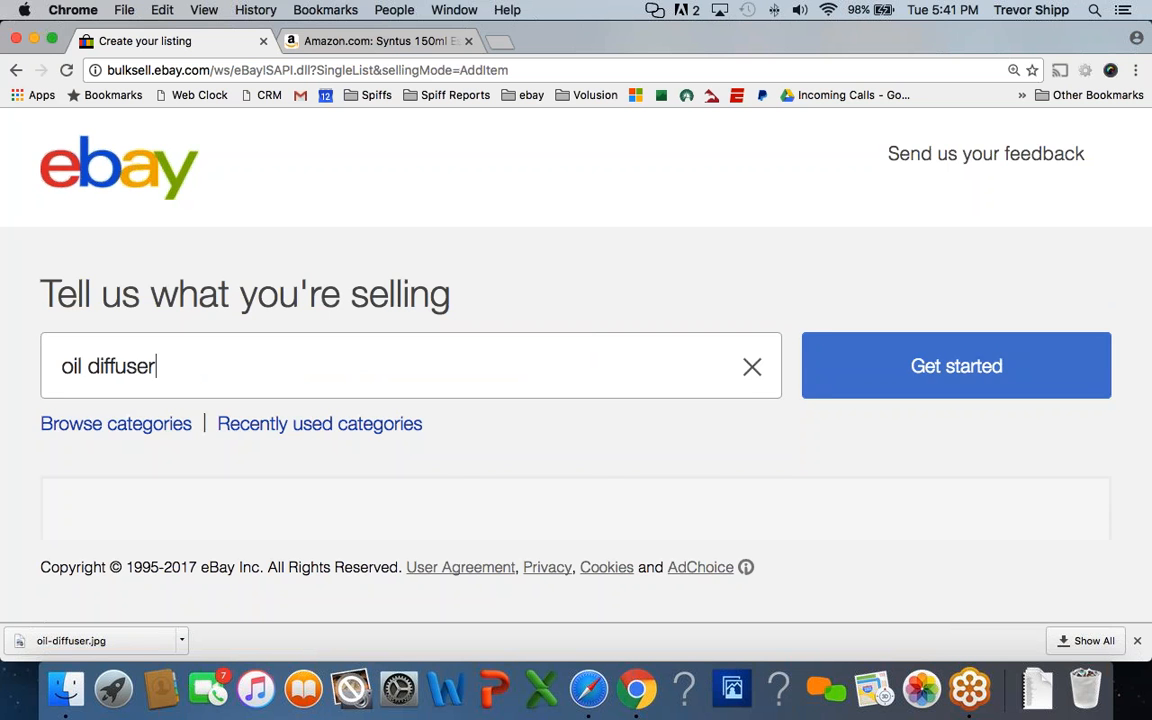
Start the listing for "oil diffuser" and examine the similar catalog products suggested for it
{"action": "left_click", "coordinate": [963, 390]}
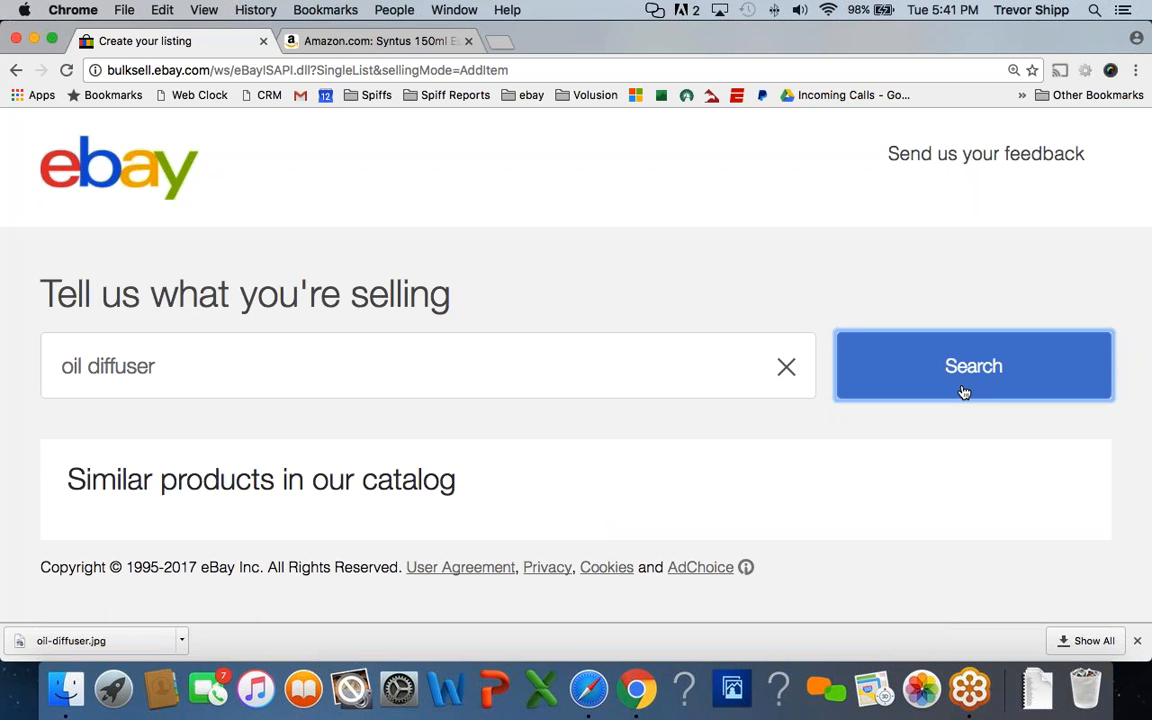
{"action": "scroll", "coordinate": [460, 470], "scroll_direction": "down", "scroll_amount": 2}
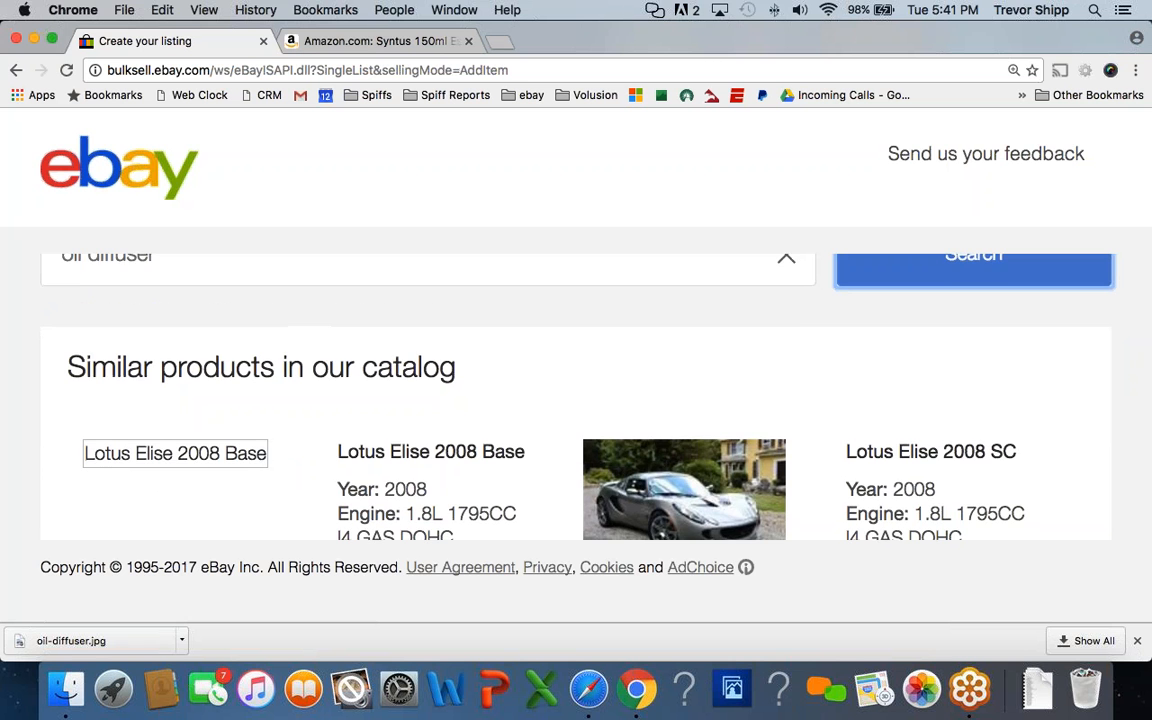
{"action": "scroll", "coordinate": [519, 484], "scroll_direction": "down", "scroll_amount": 5}
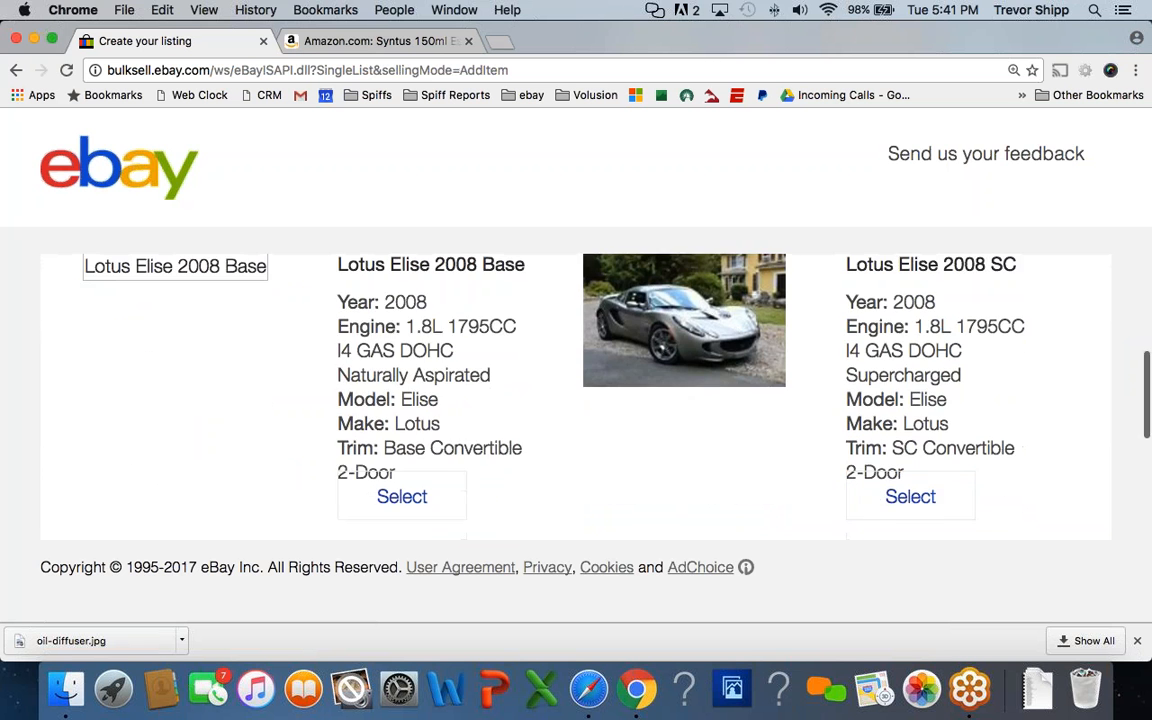
{"action": "scroll", "coordinate": [519, 484], "scroll_direction": "down", "scroll_amount": 2}
{"action": "scroll", "coordinate": [519, 501], "scroll_direction": "up", "scroll_amount": 8}
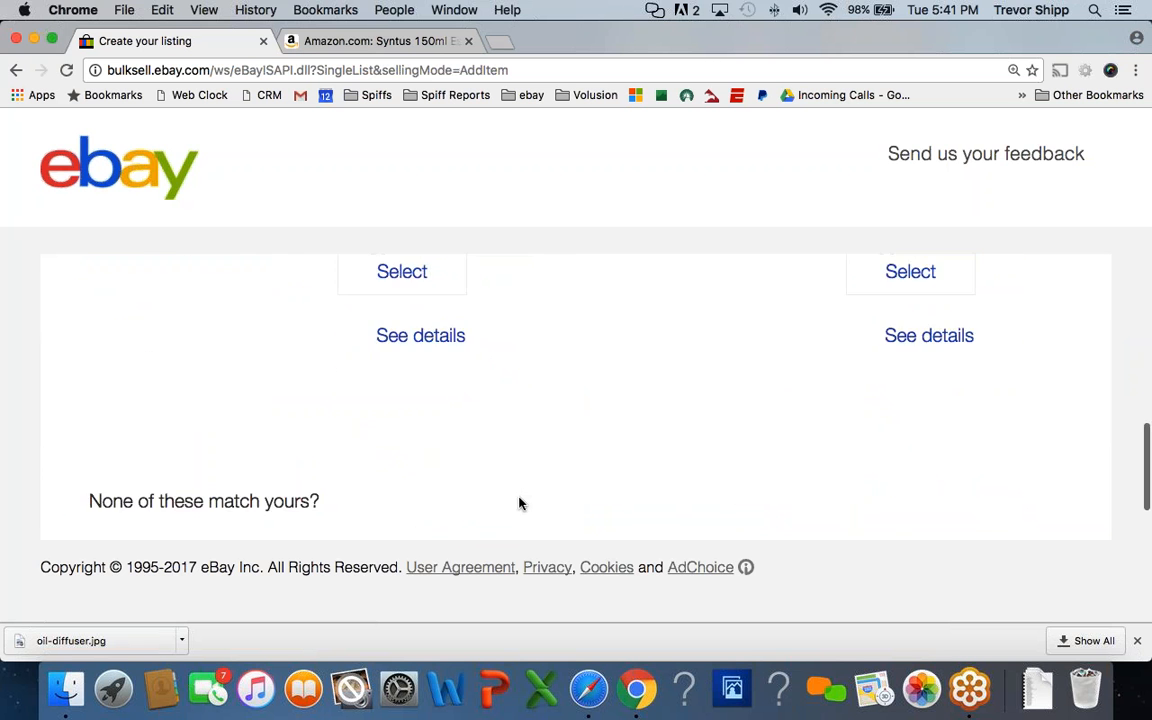
{"action": "scroll", "coordinate": [519, 503], "scroll_direction": "down", "scroll_amount": 1}
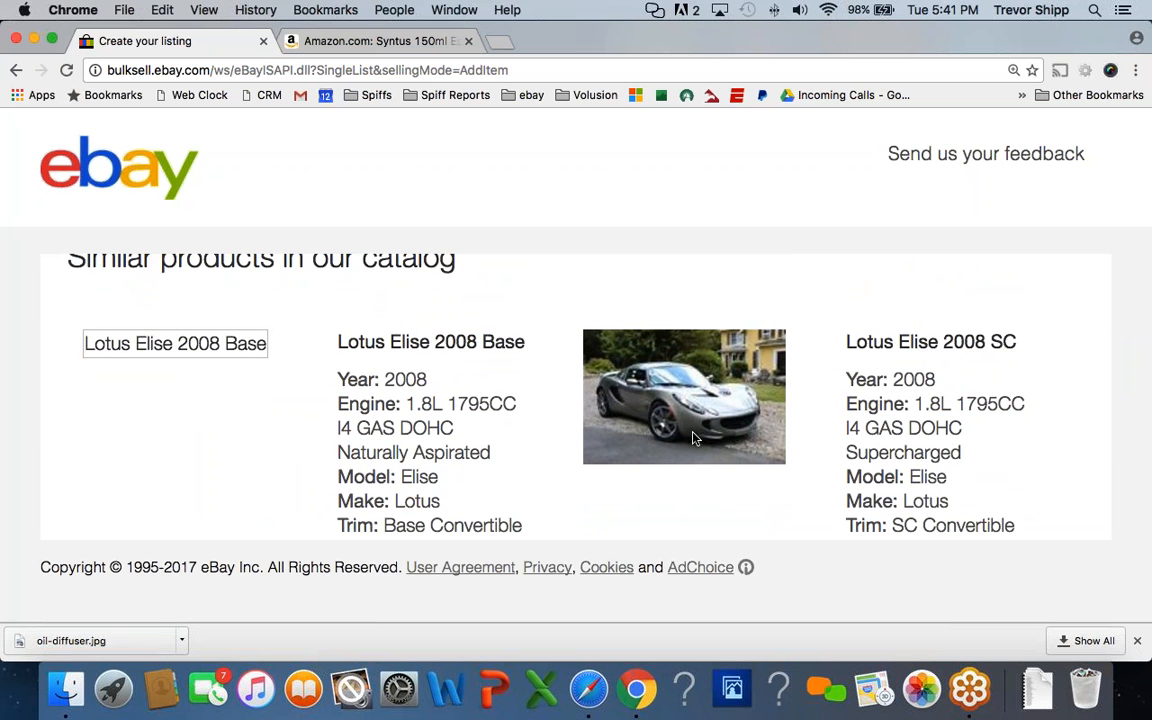
{"action": "scroll", "coordinate": [695, 437], "scroll_direction": "up", "scroll_amount": 2}
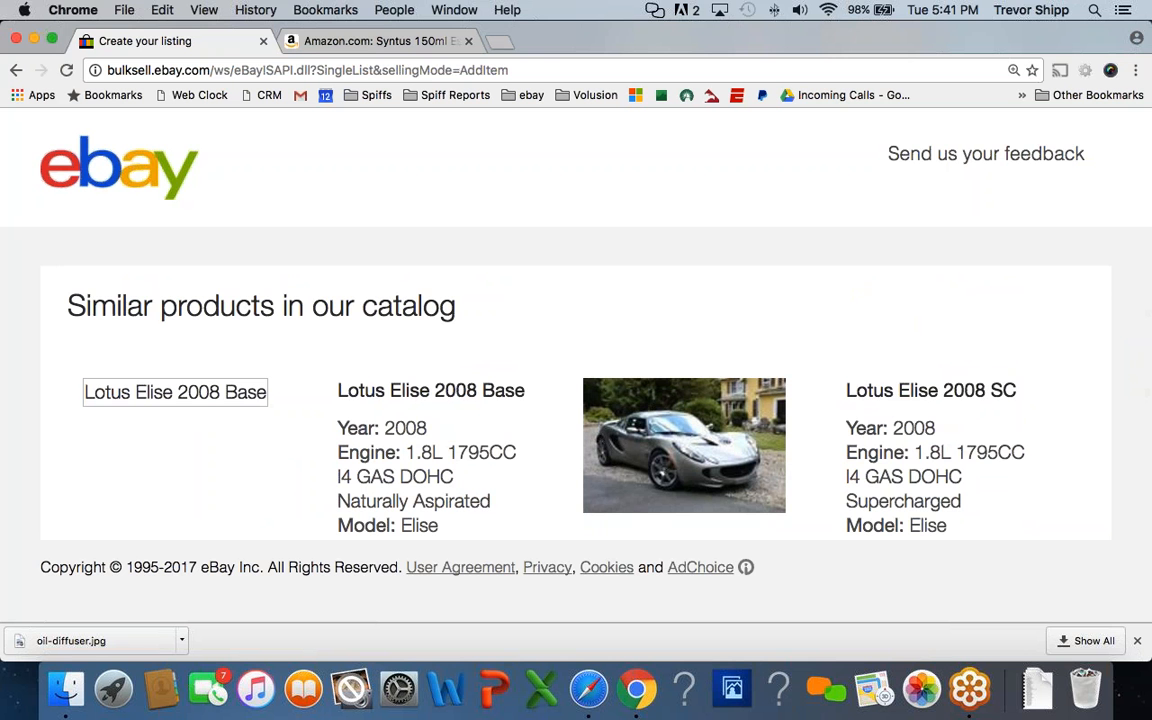
{"action": "left_click_drag", "start_coordinate": [846, 392], "coordinate": [972, 390]}
{"action": "scroll", "coordinate": [970, 390], "scroll_direction": "up", "scroll_amount": 3}
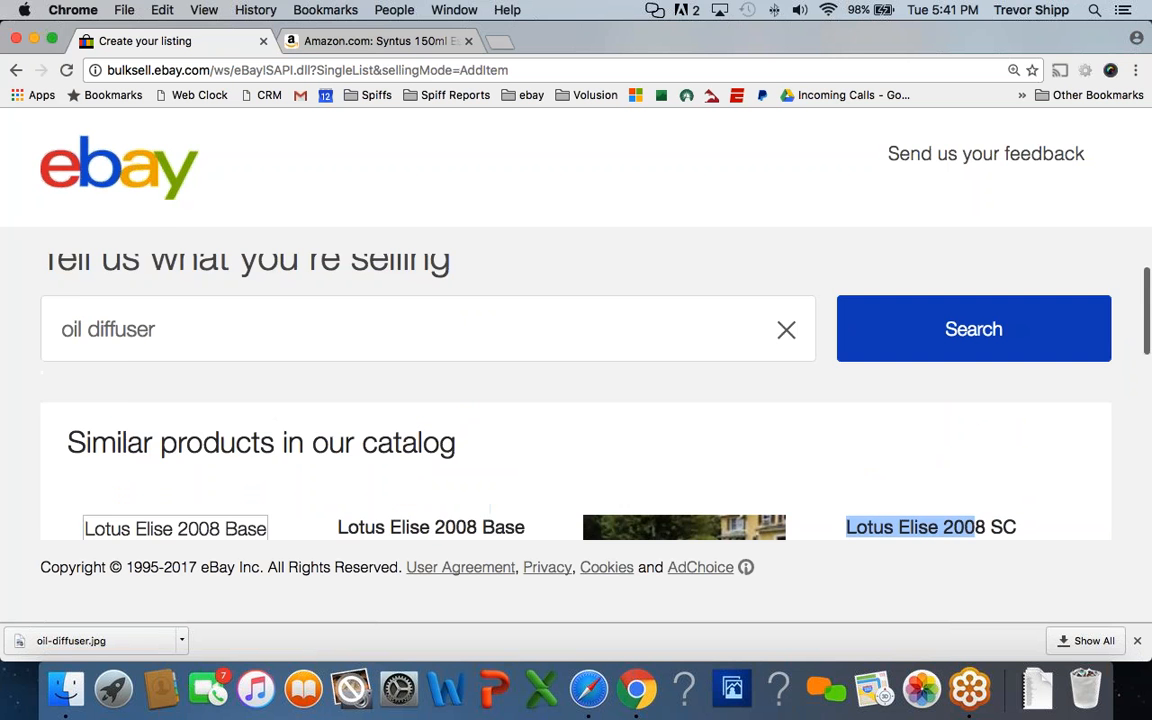
{"action": "scroll", "coordinate": [970, 390], "scroll_direction": "down", "scroll_amount": 4}
{"action": "scroll", "coordinate": [970, 390], "scroll_direction": "down", "scroll_amount": 4}
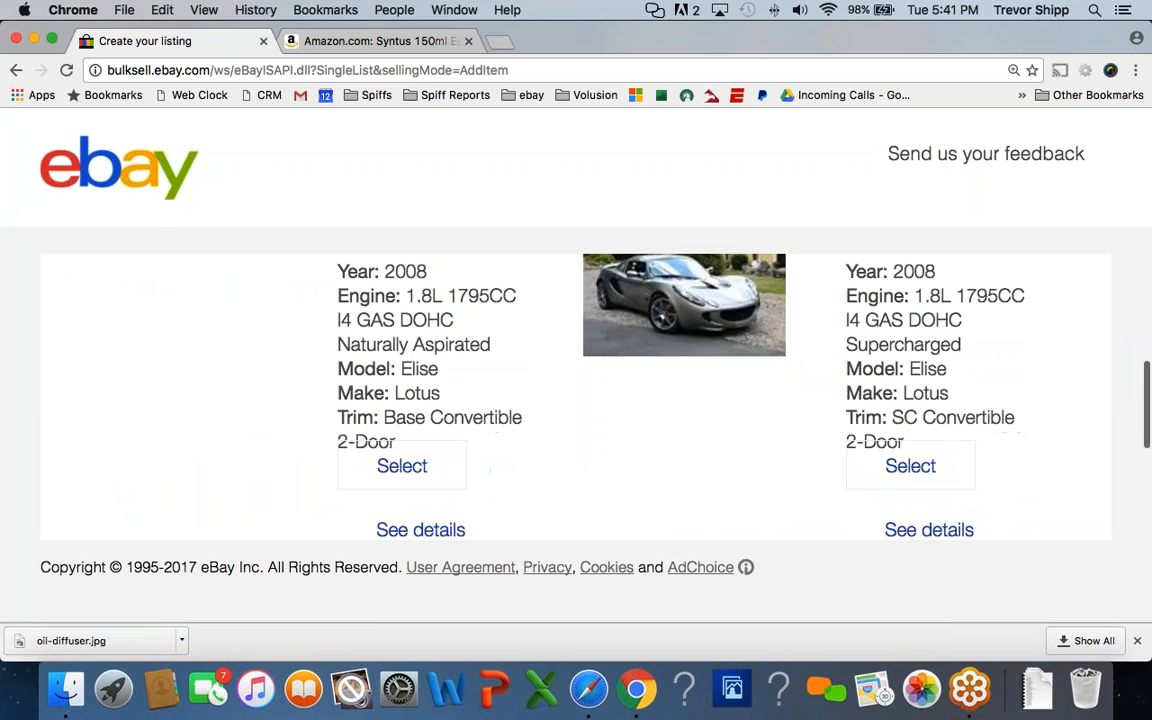
{"action": "scroll", "coordinate": [970, 390], "scroll_direction": "up", "scroll_amount": 2}
{"action": "scroll", "coordinate": [970, 390], "scroll_direction": "up", "scroll_amount": 1}
{"action": "scroll", "coordinate": [970, 390], "scroll_direction": "down", "scroll_amount": 4}
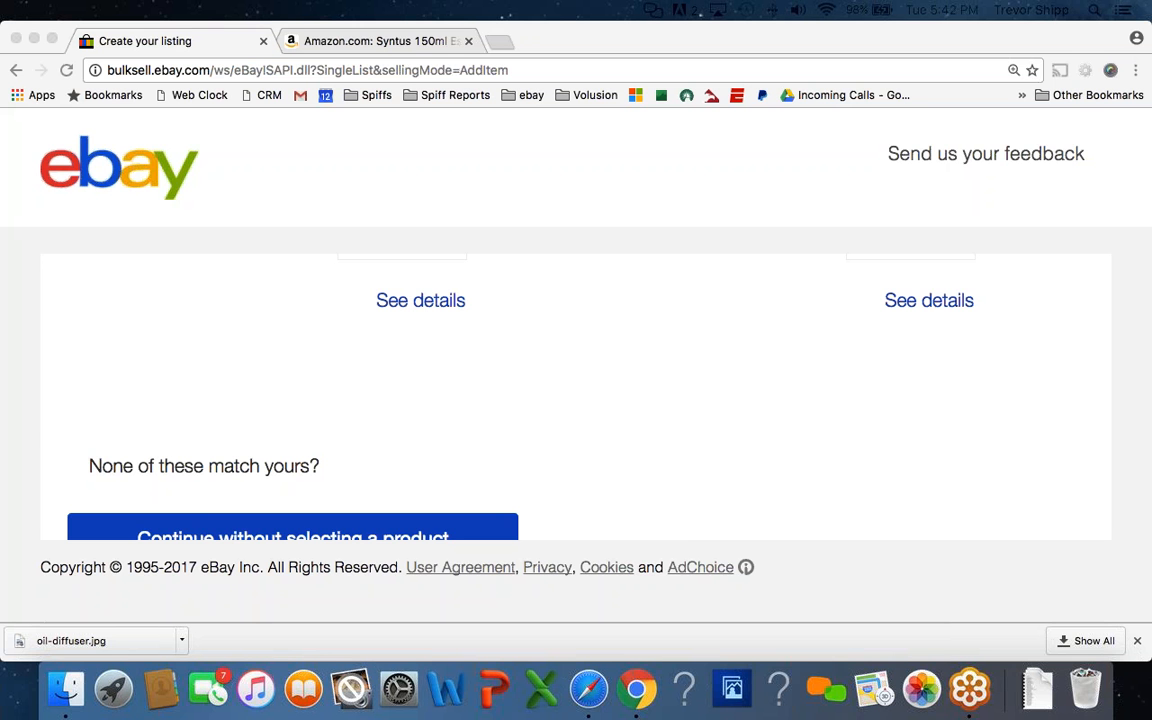
Continue creating the listing without selecting a catalog product
{"action": "scroll", "coordinate": [594, 331], "scroll_direction": "up", "scroll_amount": 5}
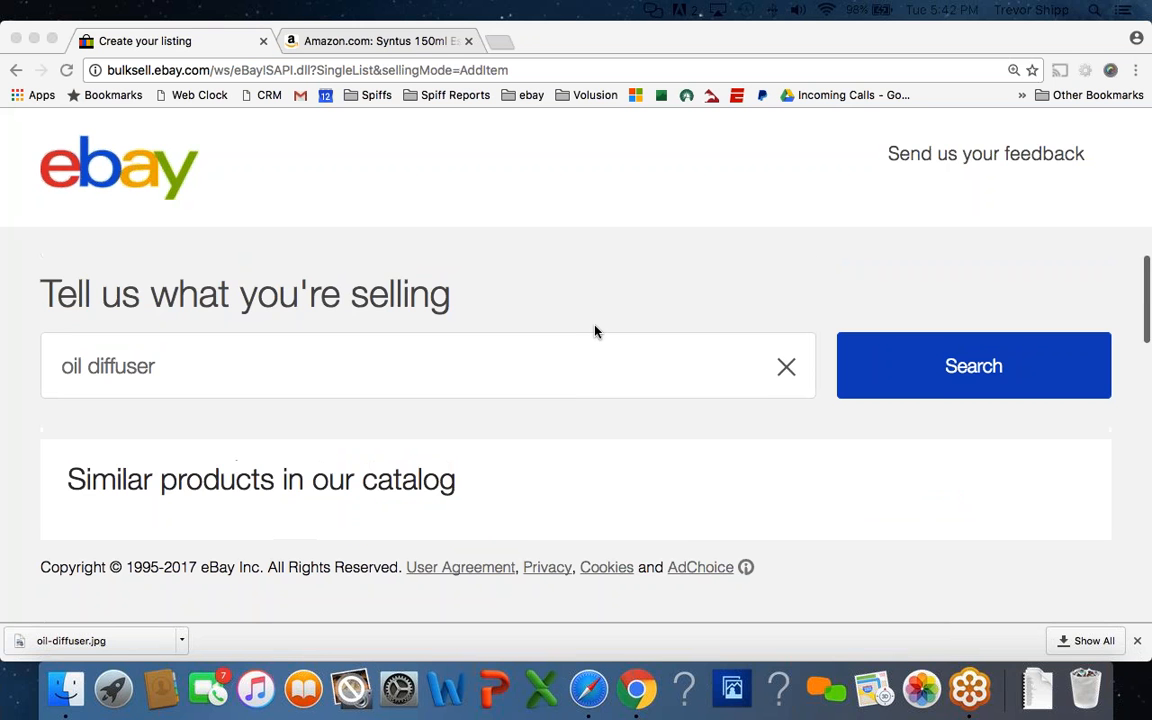
{"action": "scroll", "coordinate": [594, 331], "scroll_direction": "down", "scroll_amount": 5}
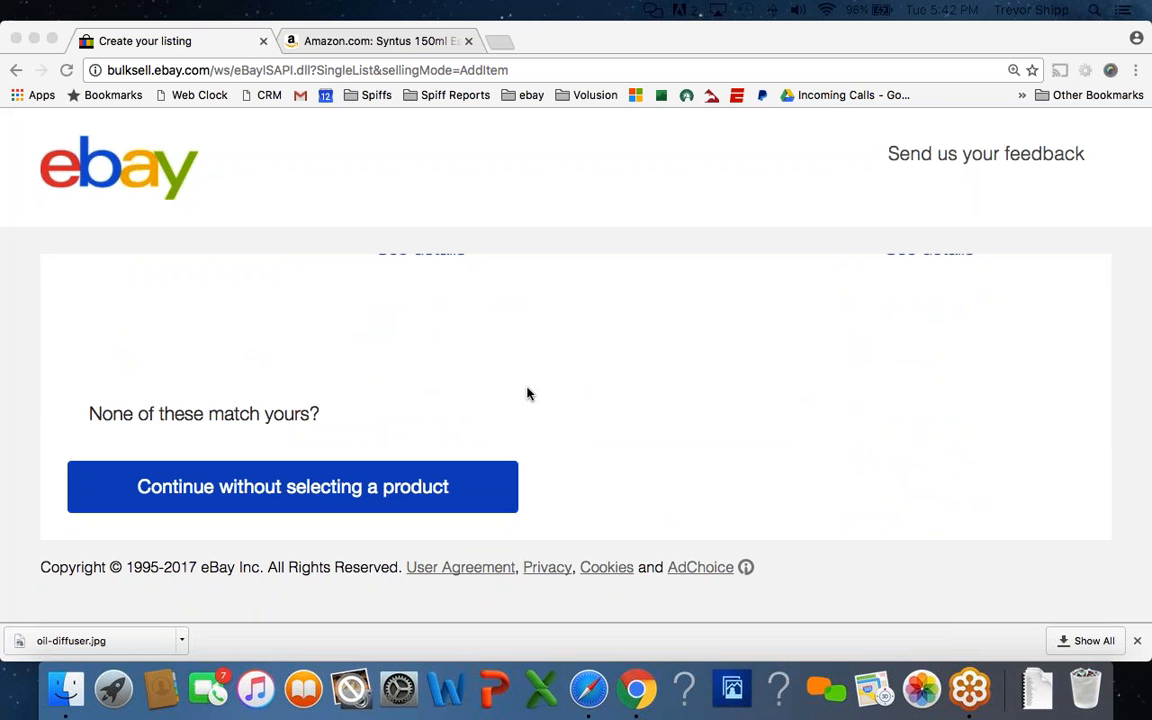
{"action": "left_click", "coordinate": [316, 494]}
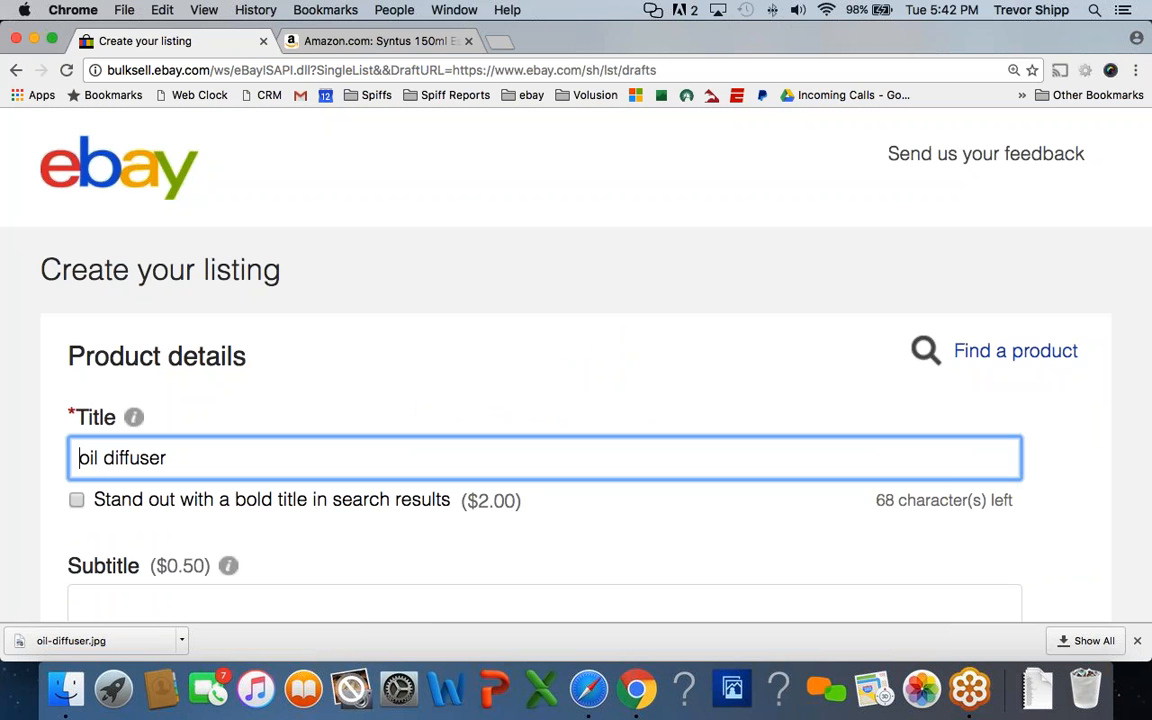
Replace the listing title with the capitalised "Oil Diffuser"
{"action": "scroll", "coordinate": [576, 380], "scroll_direction": "down", "scroll_amount": 3}
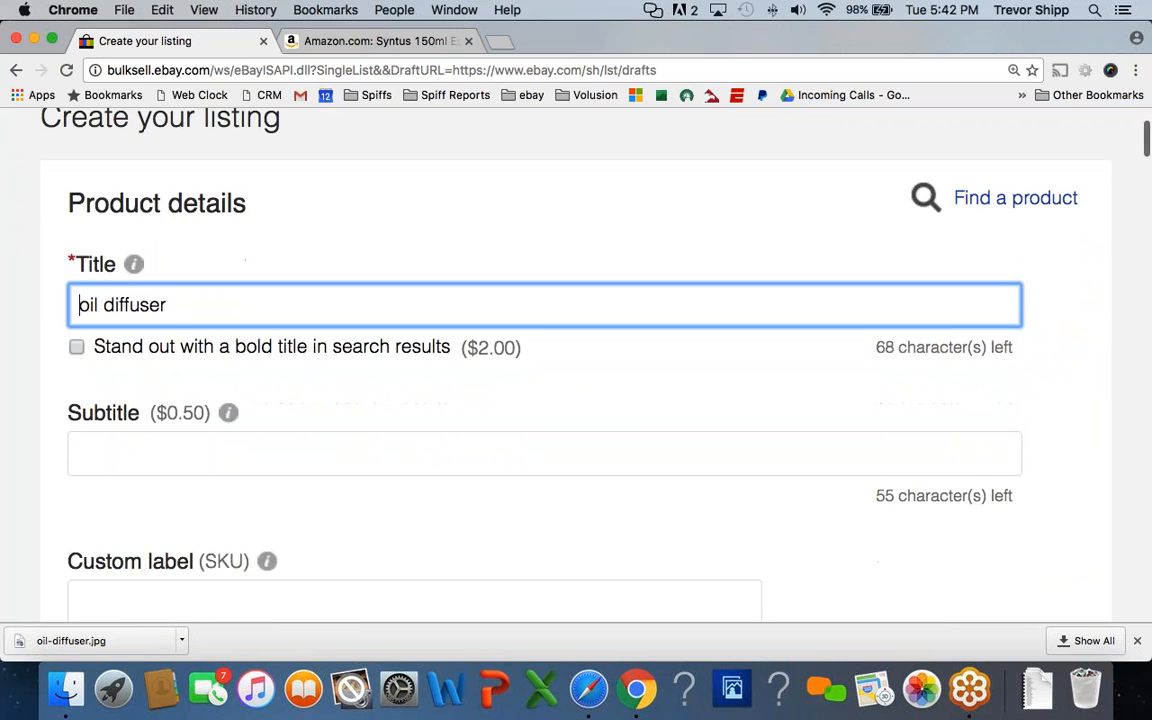
{"action": "scroll", "coordinate": [576, 380], "scroll_direction": "up", "scroll_amount": 1}
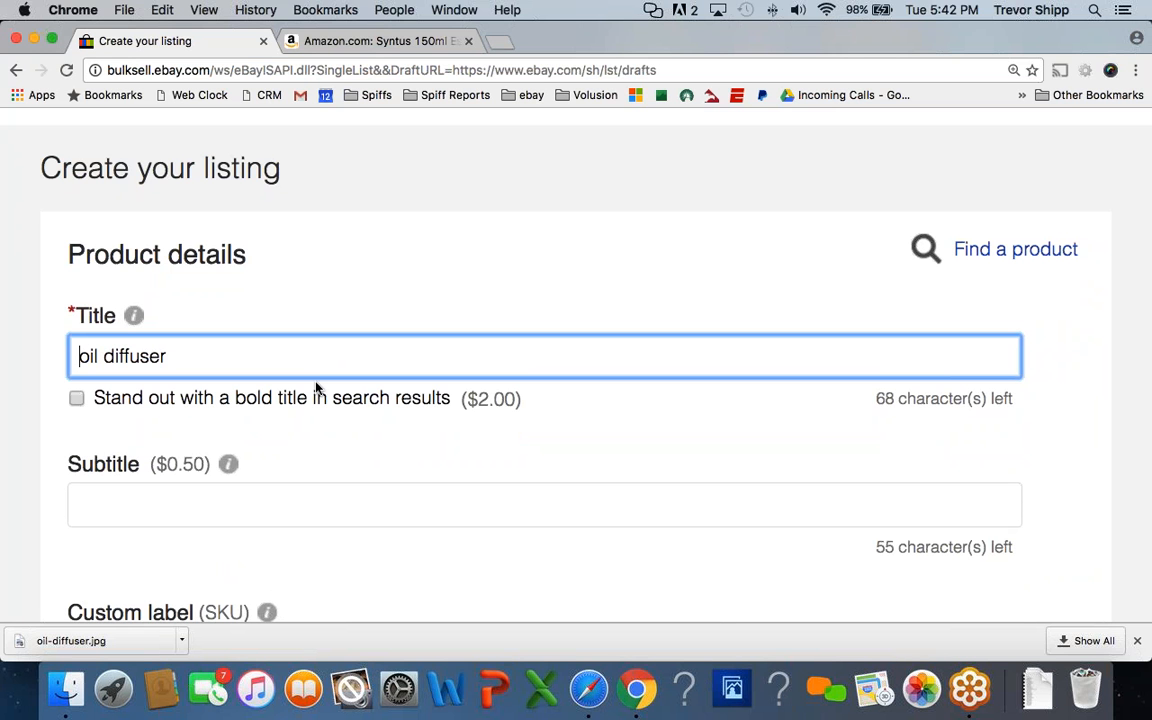
{"action": "left_click_drag", "start_coordinate": [180, 356], "coordinate": [20, 355]}
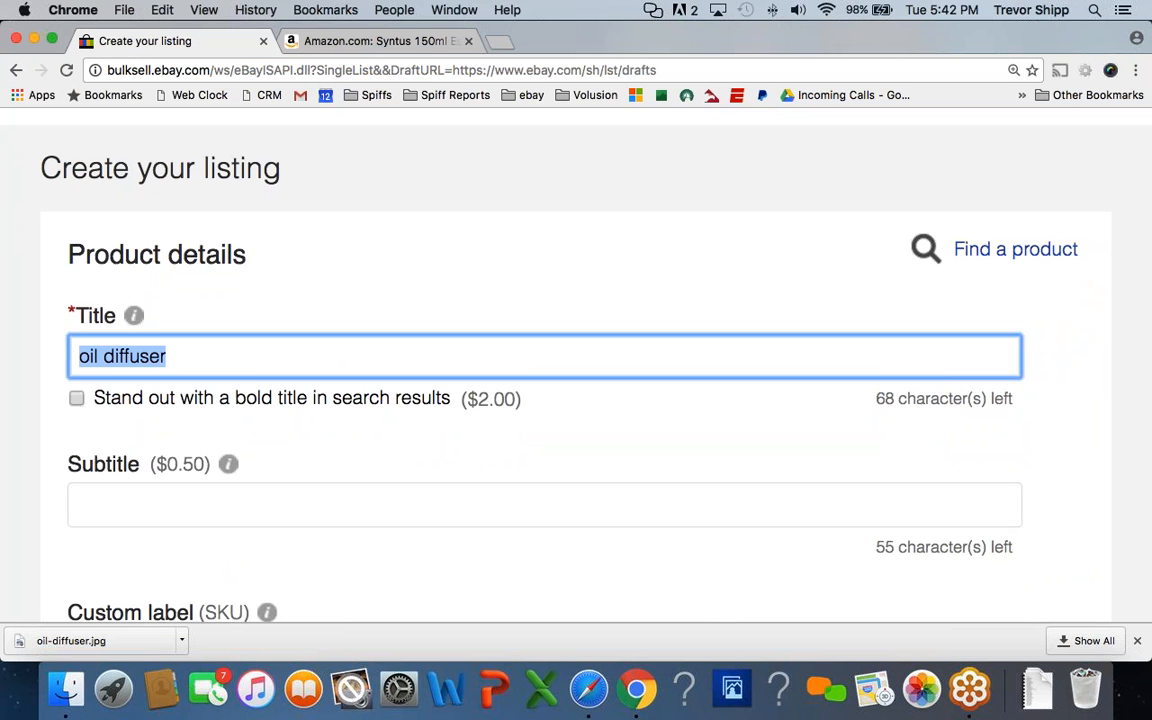
{"action": "type", "text": "Oil "}
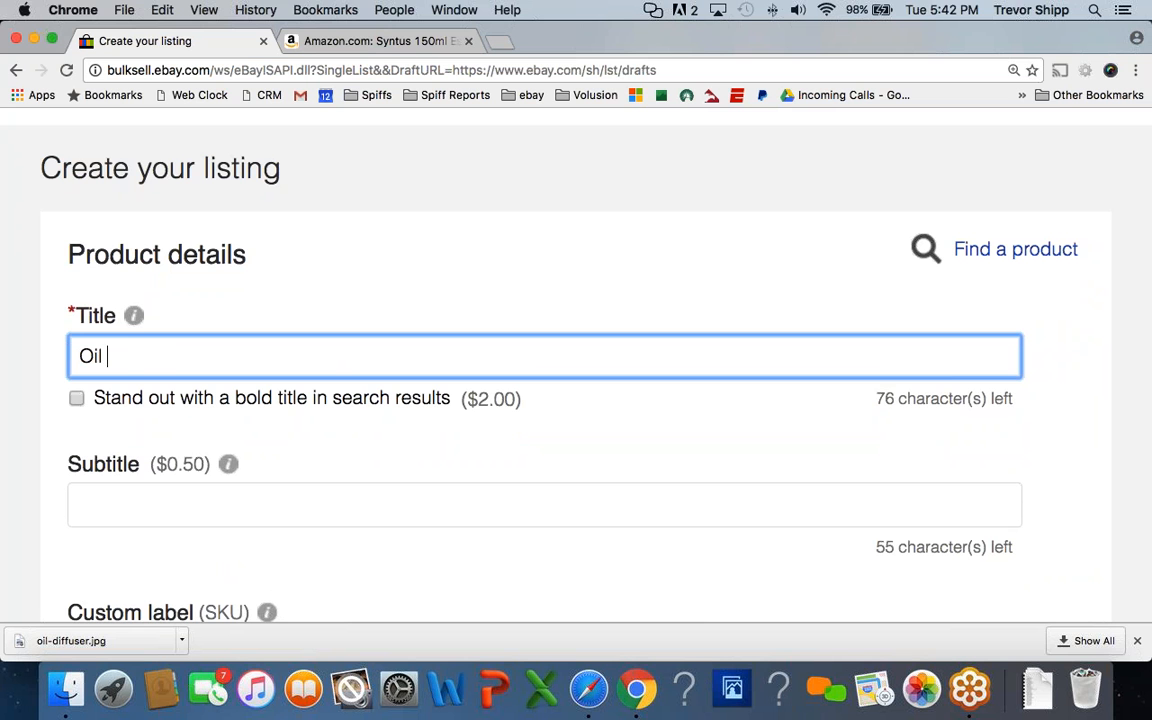
{"action": "type", "text": "Diffuser"}
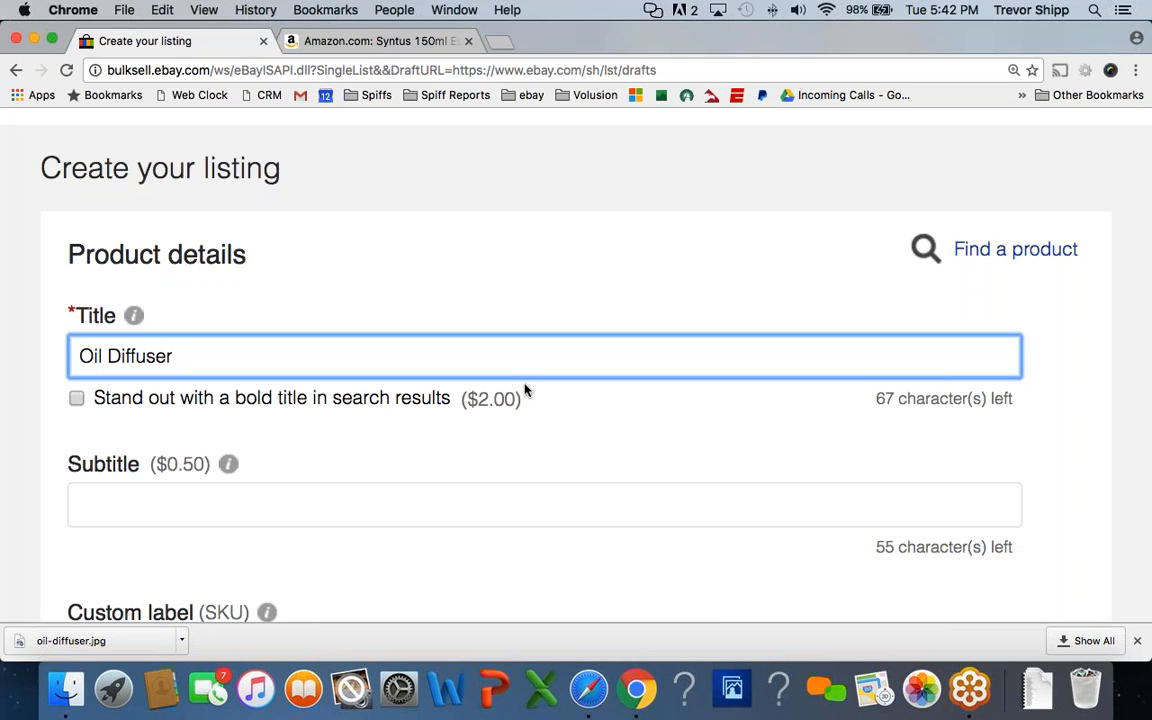
{"action": "left_click_drag", "start_coordinate": [77, 356], "coordinate": [191, 355]}
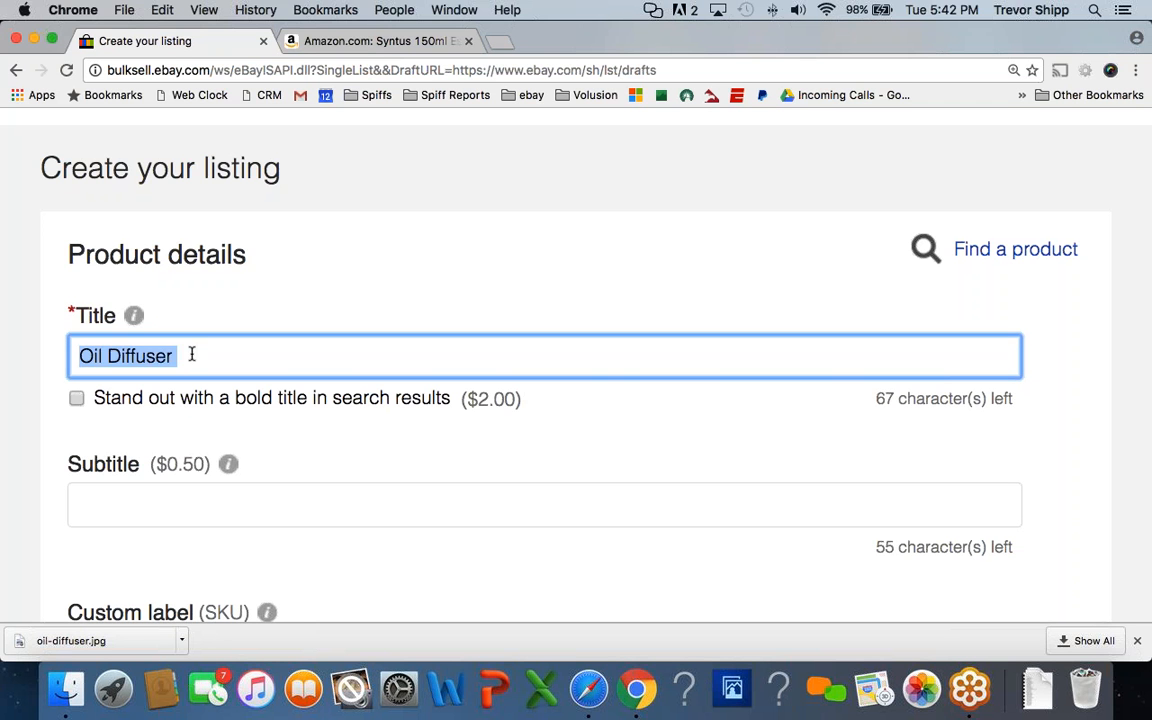
{"action": "left_click", "coordinate": [191, 355]}
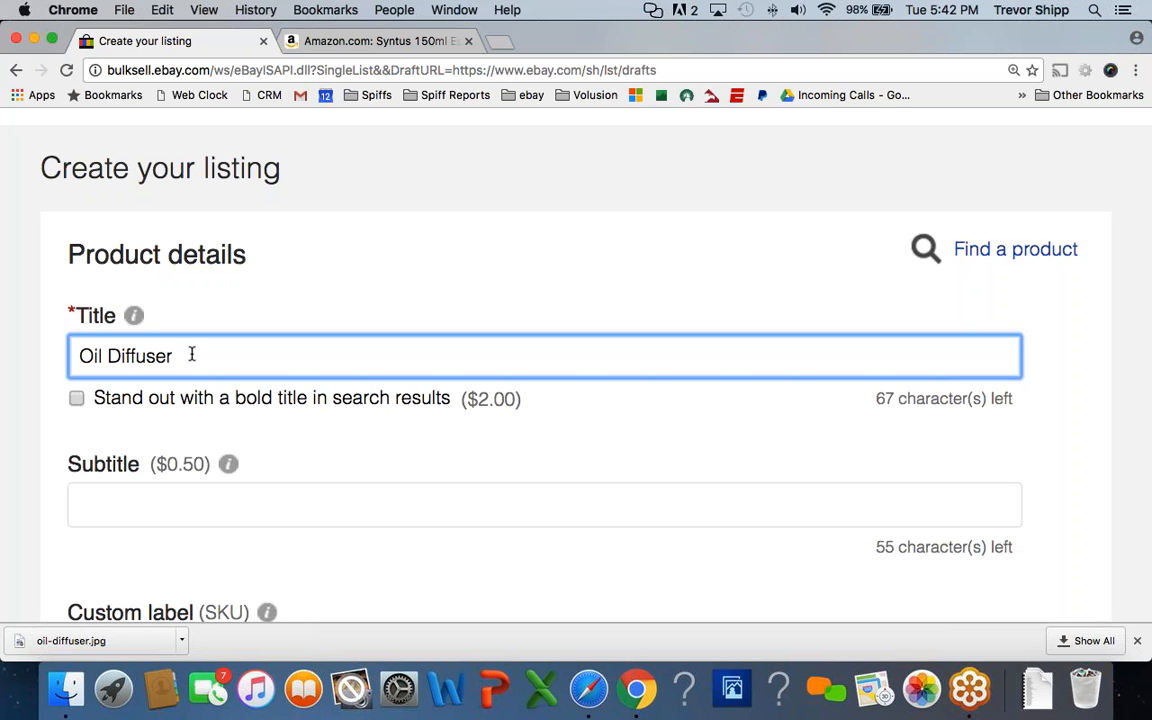
Consult the Amazon product's colour-variants image and append "Multiple Colors LED" to the eBay listing title
{"action": "left_click", "coordinate": [328, 45]}
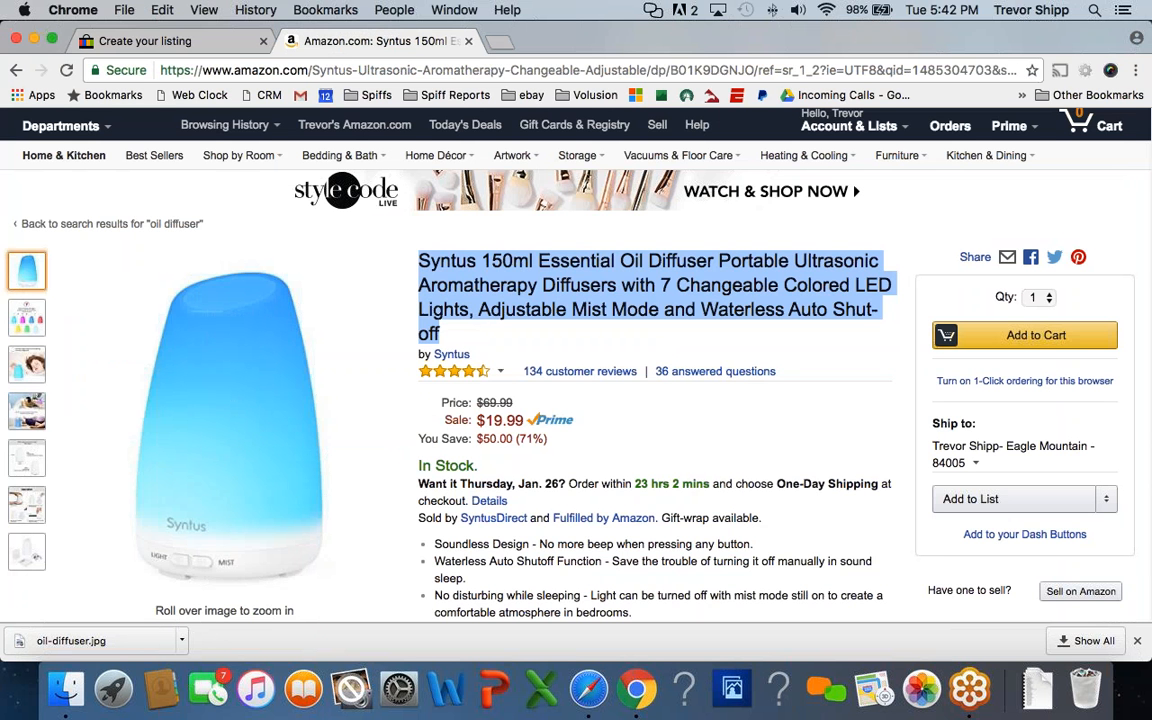
{"action": "mouse_move", "coordinate": [27, 317]}
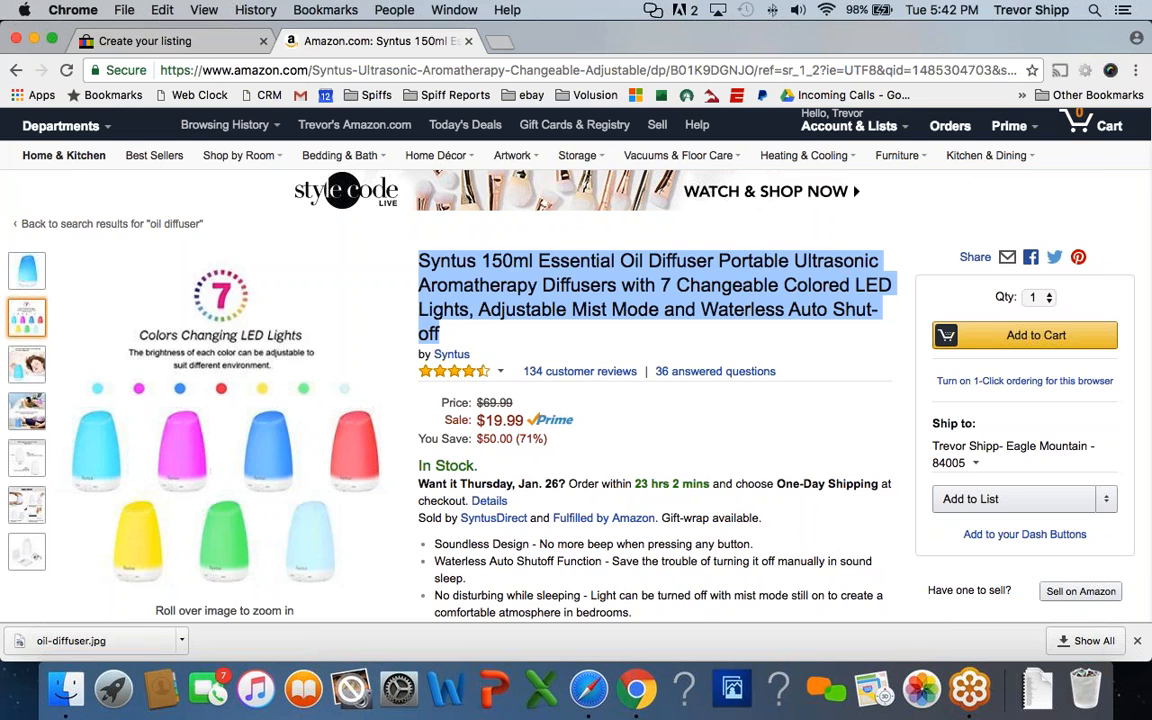
{"action": "left_click", "coordinate": [210, 43]}
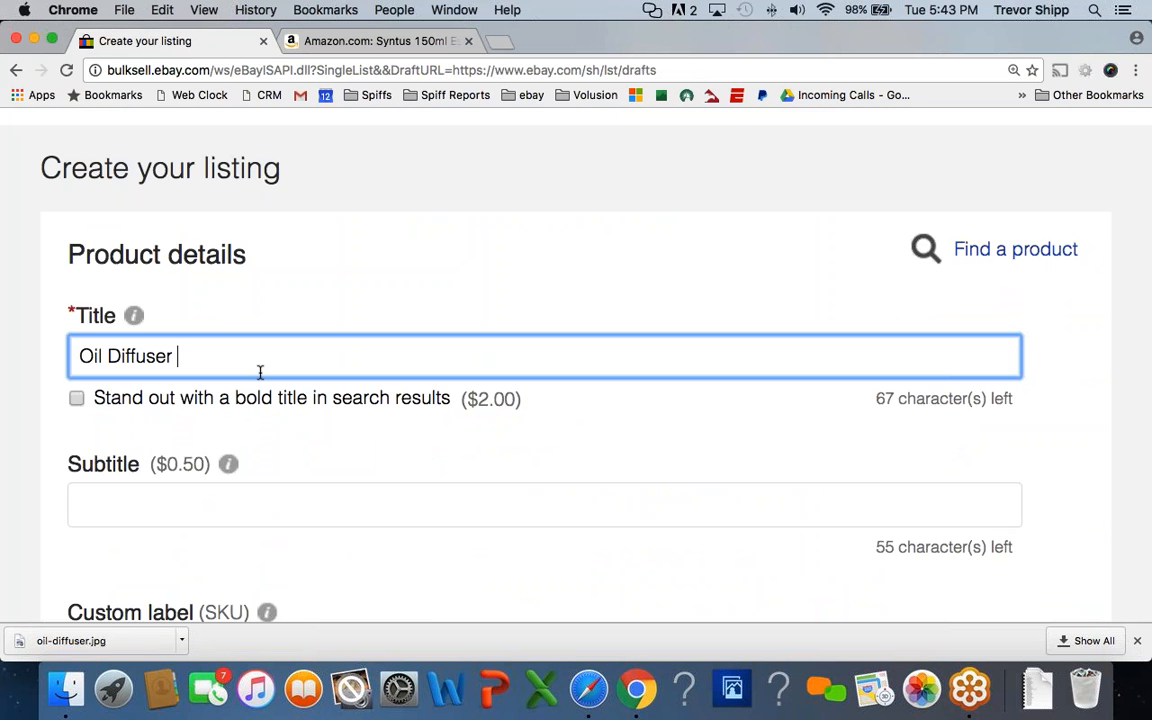
{"action": "type", "text": "Multiple C"}
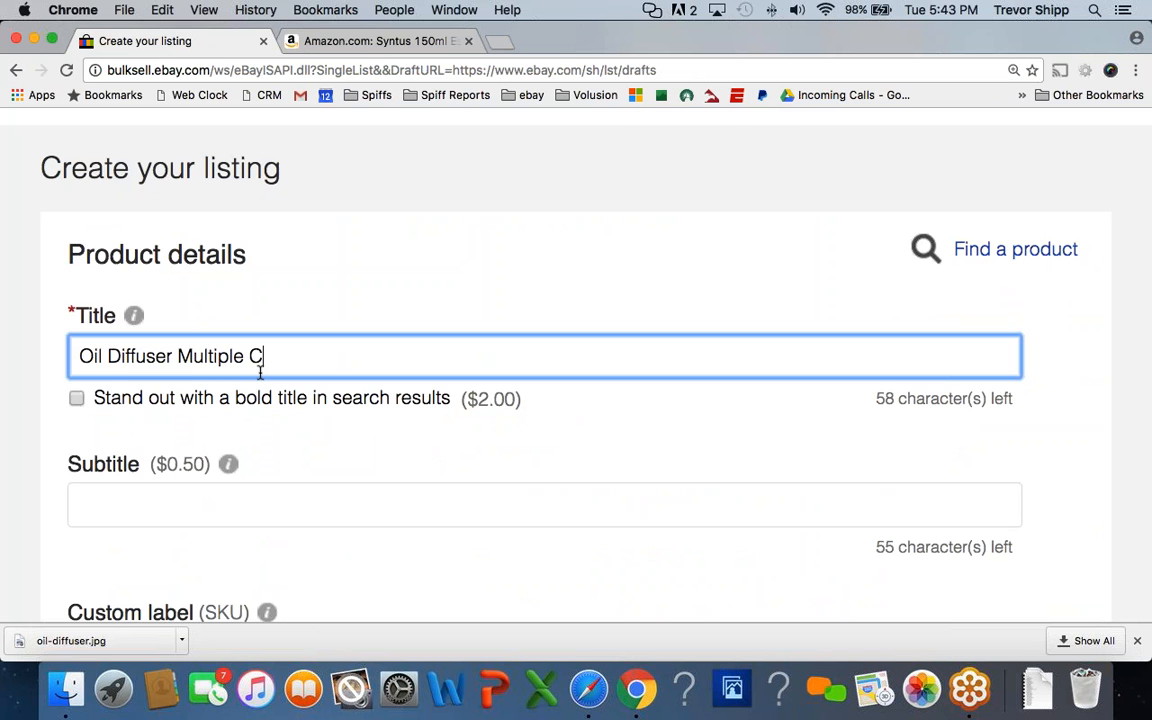
{"action": "type", "text": "olors LED"}
Check the capacity on the Amazon product page and add "150ml" to the end of the eBay title
{"action": "left_click", "coordinate": [346, 40]}
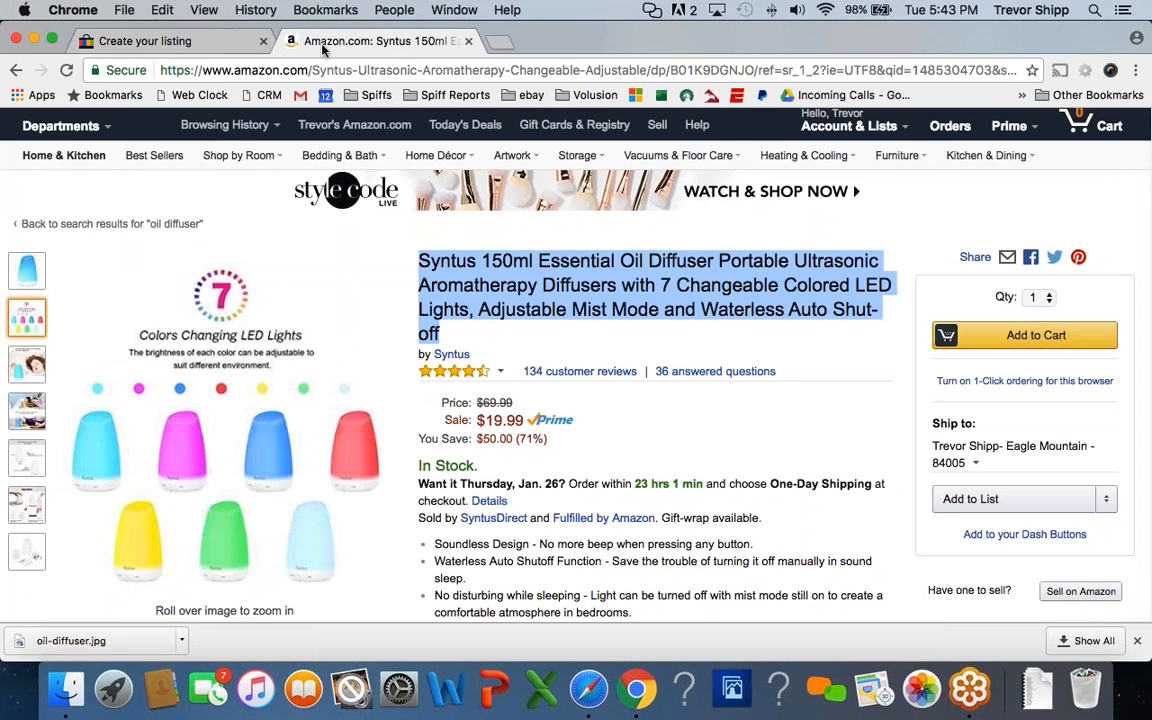
{"action": "left_click", "coordinate": [190, 40]}
{"action": "type", "text": "150"}
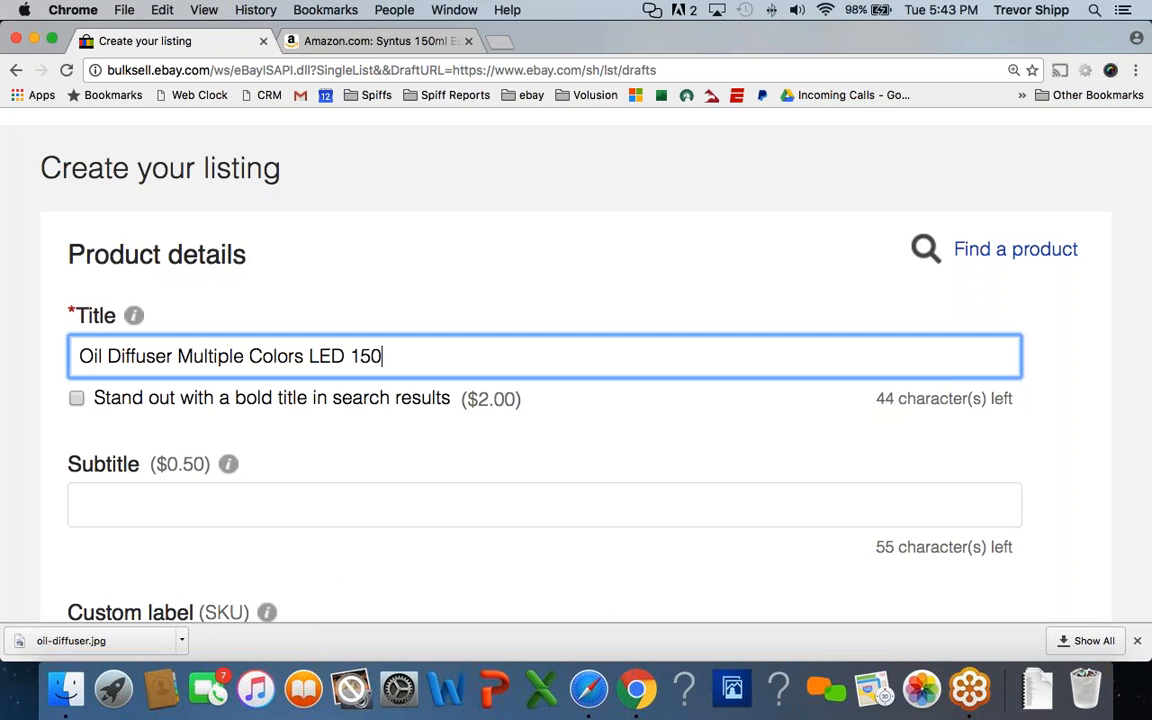
{"action": "type", "text": "ml"}
Review the Amazon feature bullets and extend the eBay listing title with "Small Water"
{"action": "left_click", "coordinate": [342, 44]}
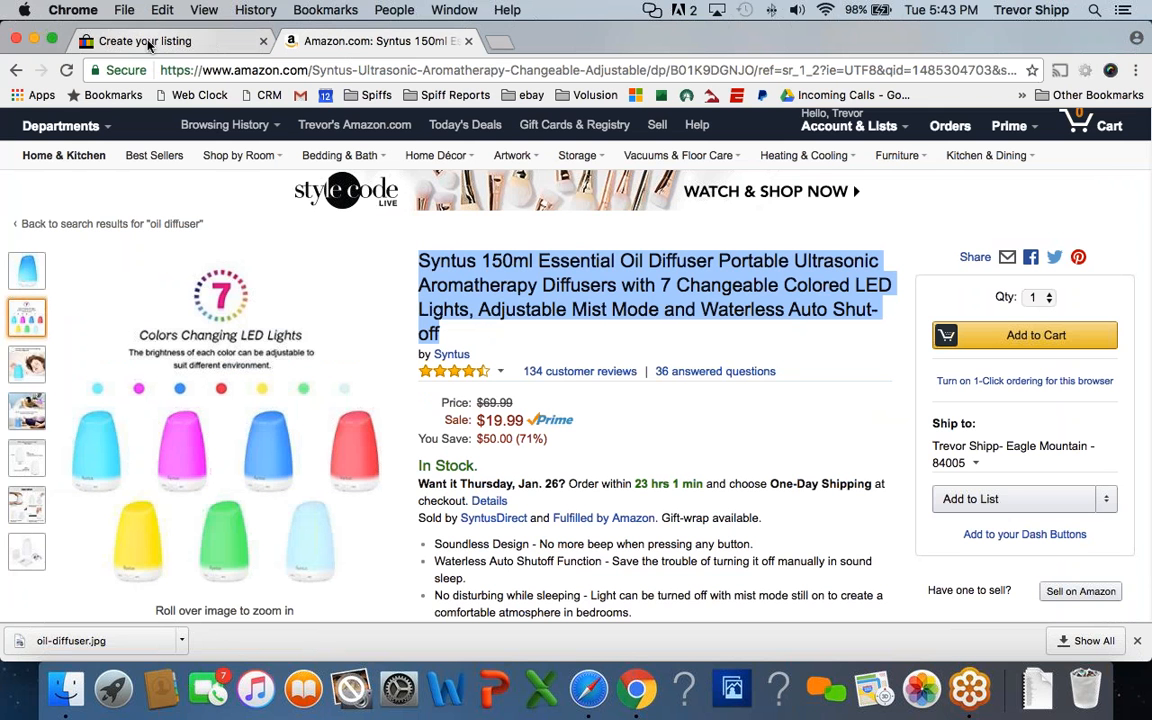
{"action": "scroll", "coordinate": [576, 380], "scroll_direction": "down", "scroll_amount": 3}
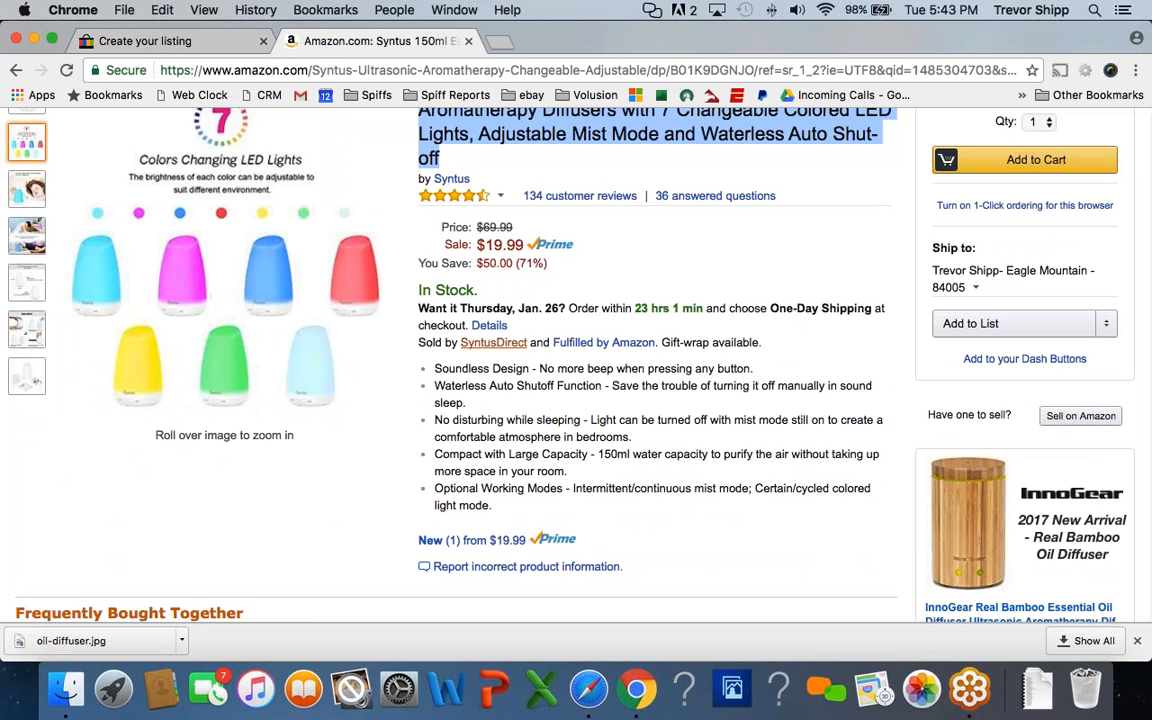
{"action": "left_click", "coordinate": [145, 38]}
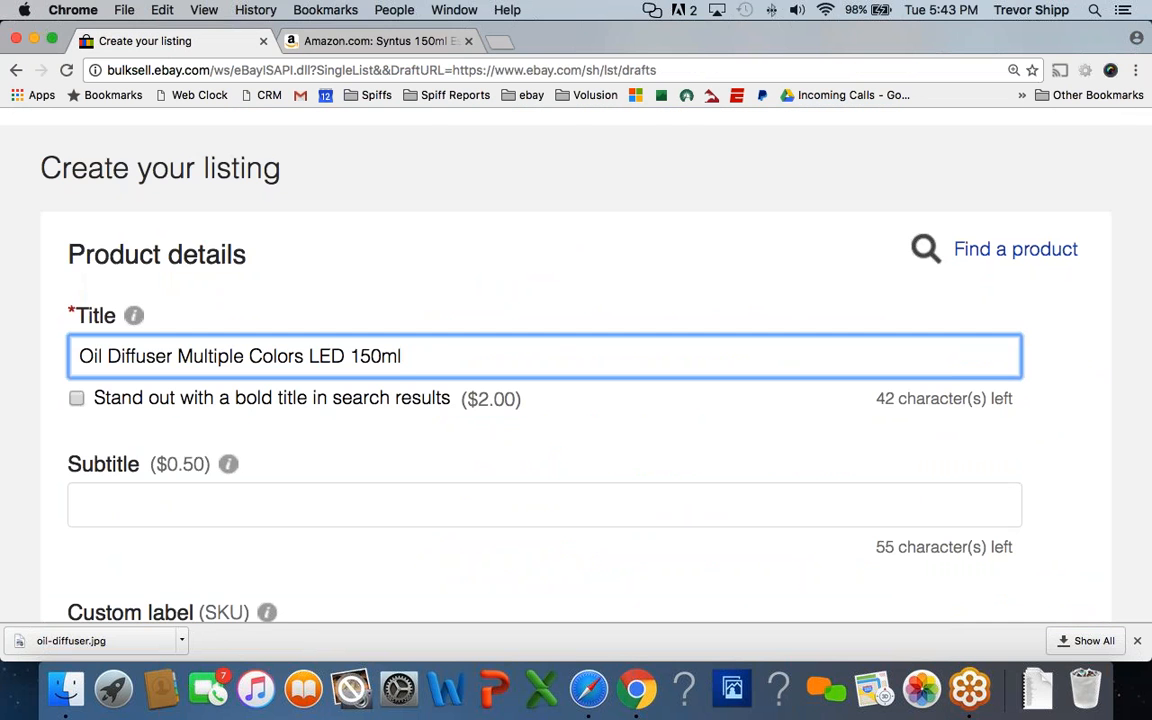
{"action": "type", "text": "Small Water"}
Reread the diffuser's features on Amazon and append "Different Modes" to the eBay listing title
{"action": "left_click", "coordinate": [385, 42]}
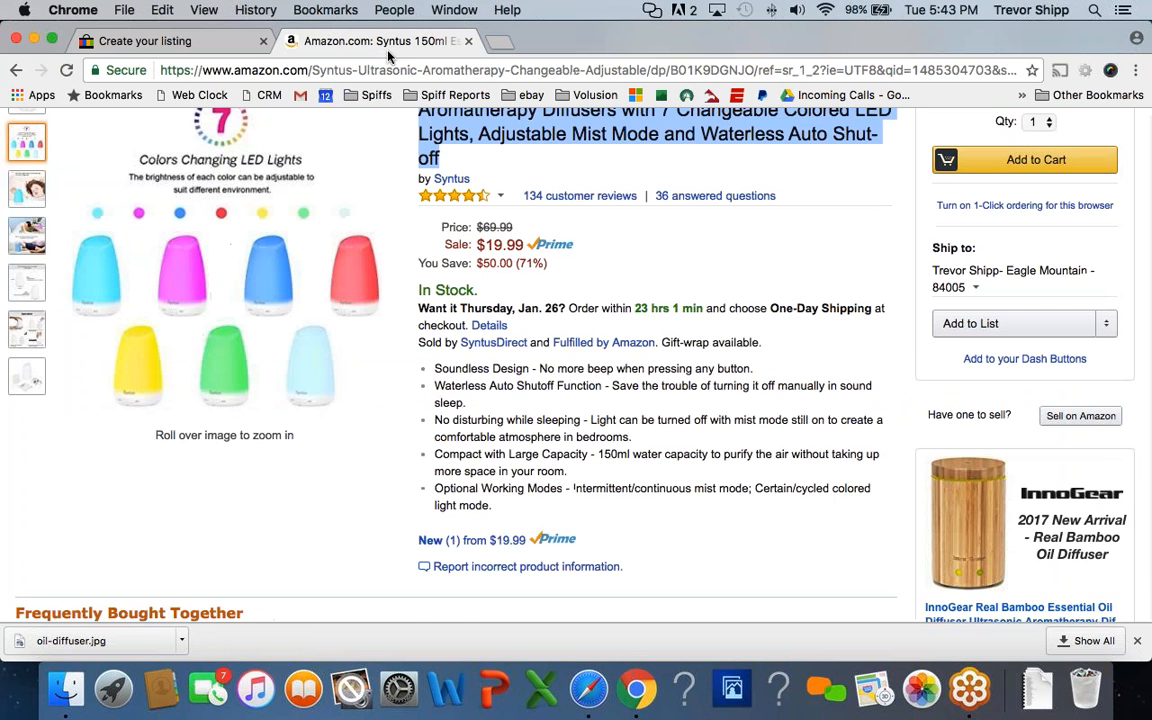
{"action": "scroll", "coordinate": [520, 360], "scroll_direction": "up", "scroll_amount": 1}
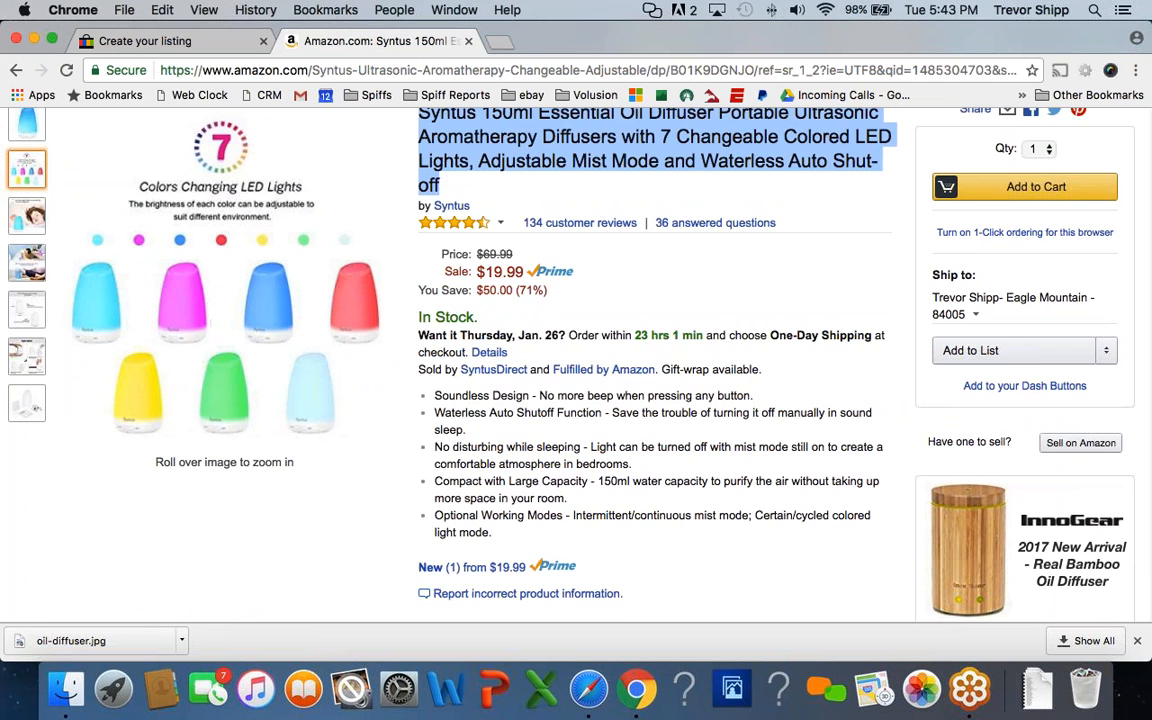
{"action": "scroll", "coordinate": [520, 360], "scroll_direction": "down", "scroll_amount": 1}
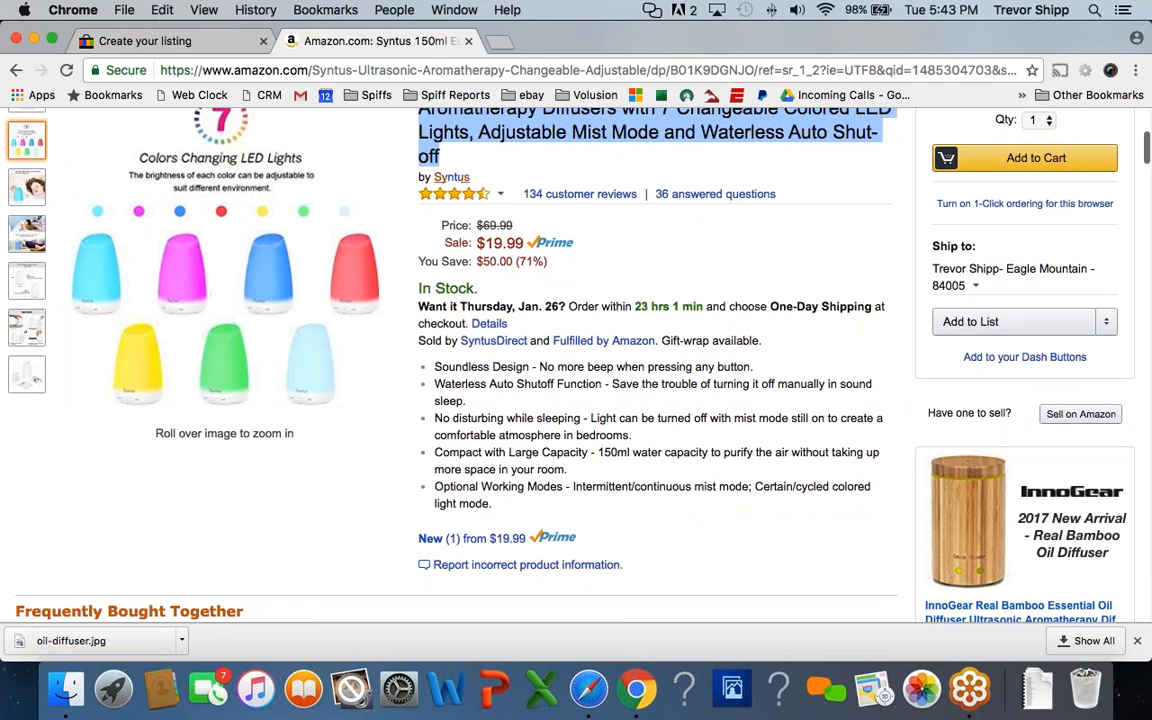
{"action": "left_click", "coordinate": [150, 41]}
{"action": "type", "text": "Di"}
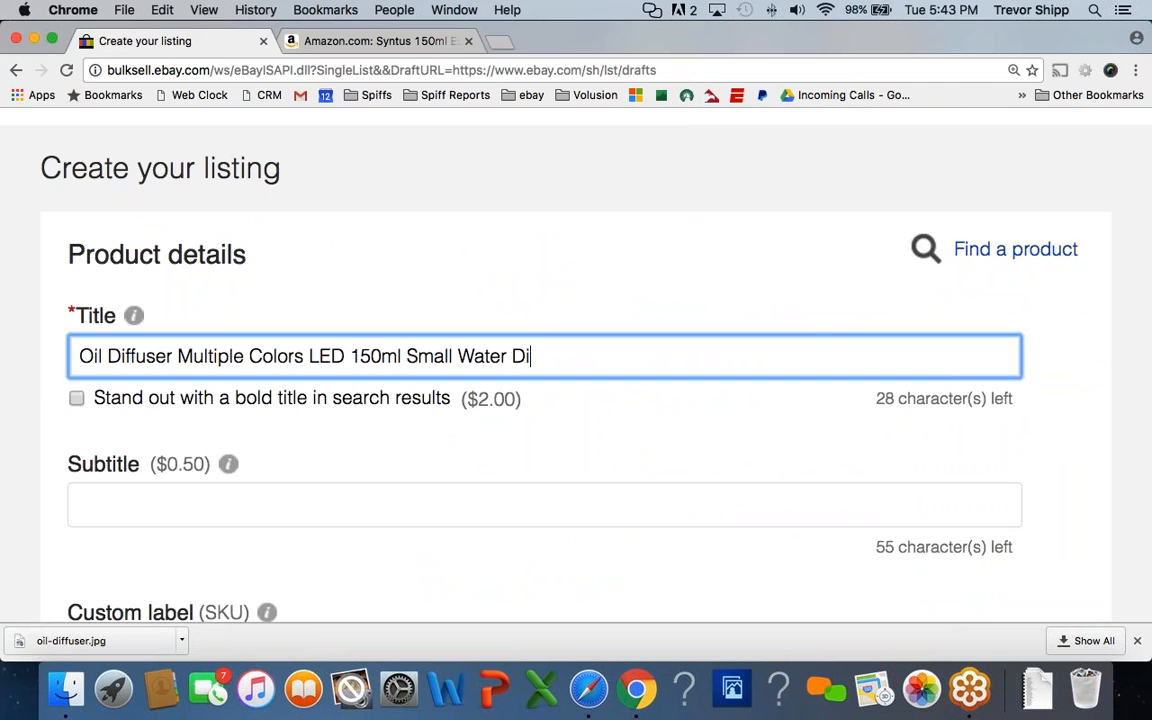
{"action": "type", "text": "fferent Modes"}
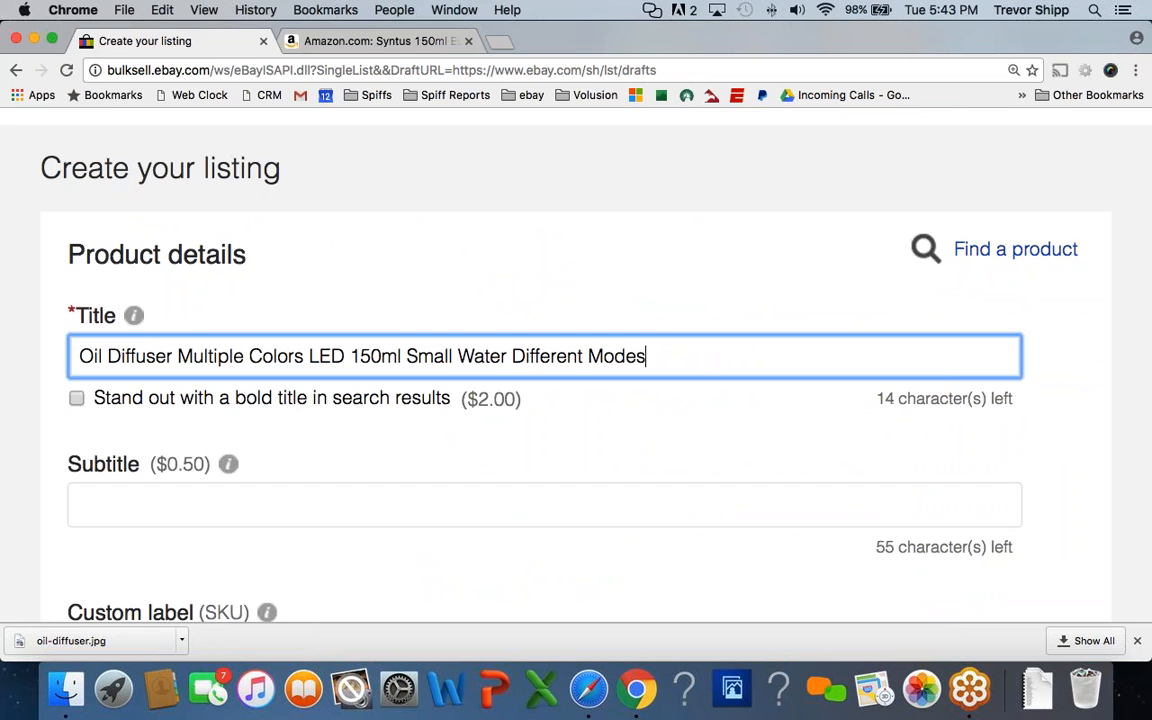
Check the auto shutoff feature on the Amazon product page and append "Auto Shutoff" to the eBay listing title
{"action": "left_click", "coordinate": [460, 38]}
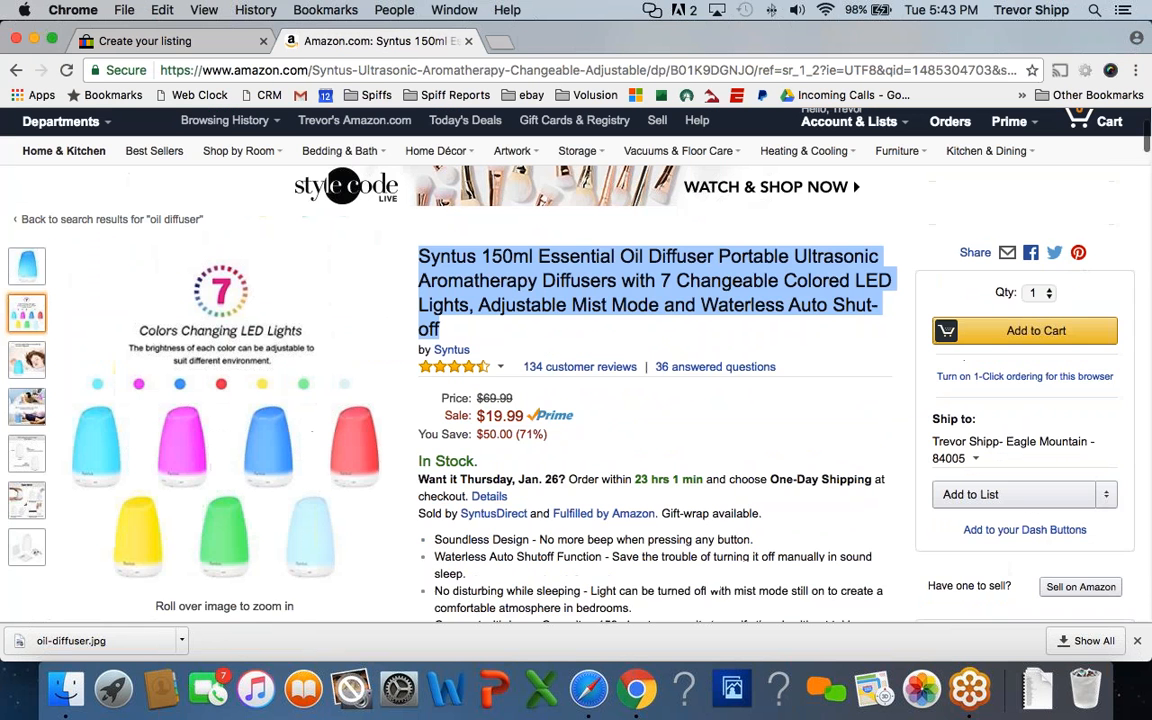
{"action": "scroll", "coordinate": [518, 330], "scroll_direction": "down", "scroll_amount": 2}
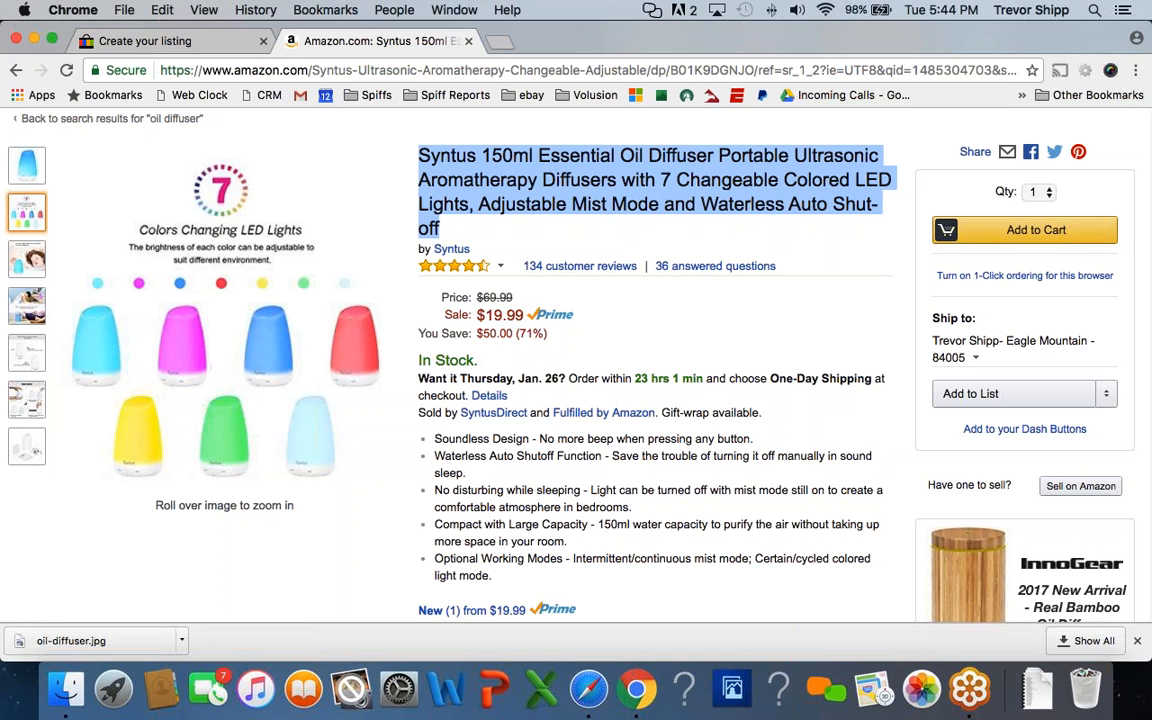
{"action": "left_click", "coordinate": [190, 41]}
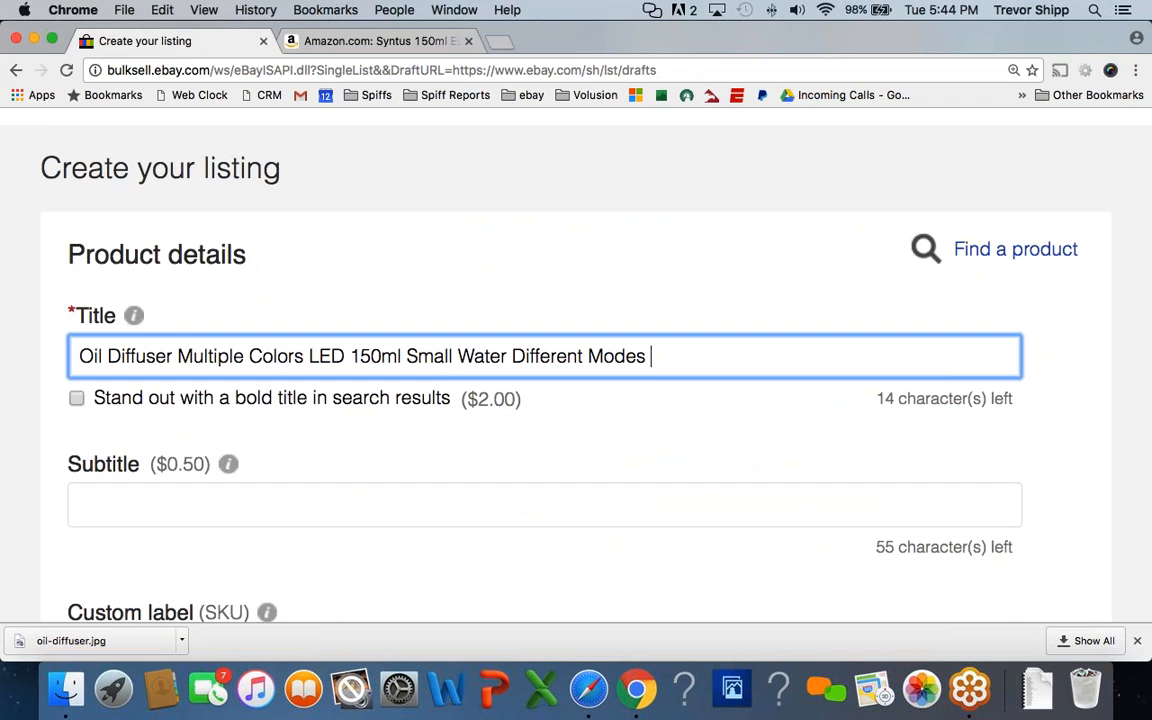
{"action": "type", "text": "Auto Shuto"}
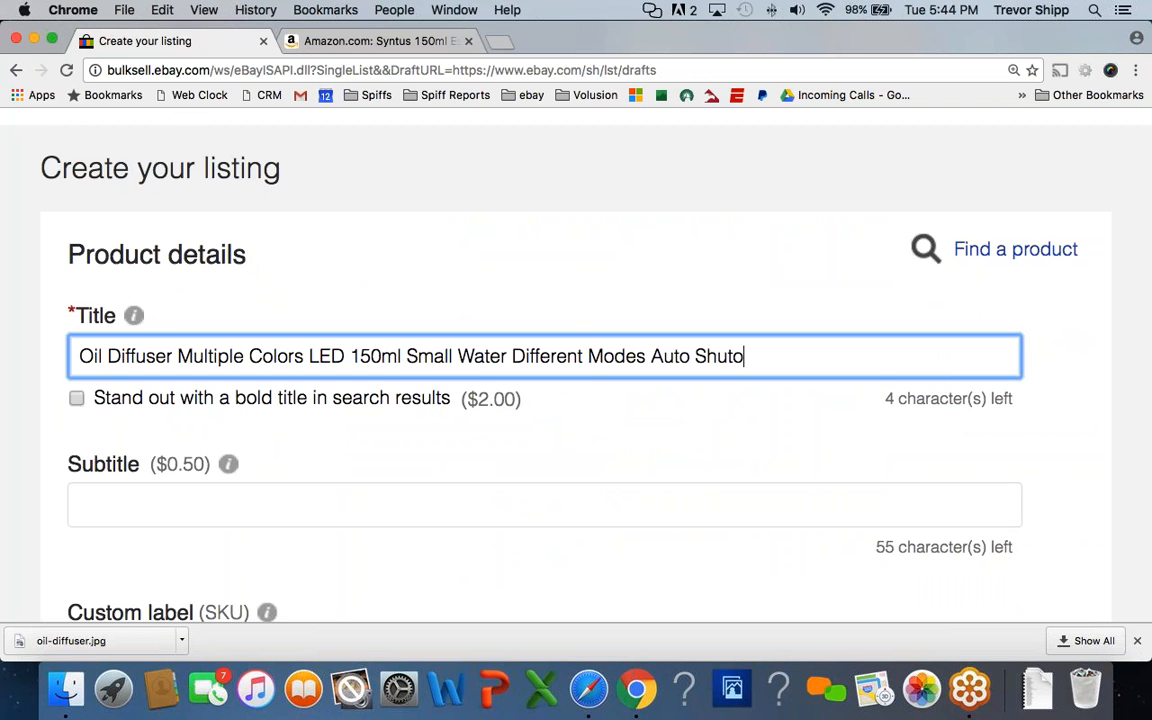
{"action": "type", "text": "ff"}
{"action": "left_click_drag", "start_coordinate": [796, 354], "coordinate": [1013, 385]}
{"action": "left_click", "coordinate": [78, 354]}
{"action": "left_click", "coordinate": [1013, 385]}
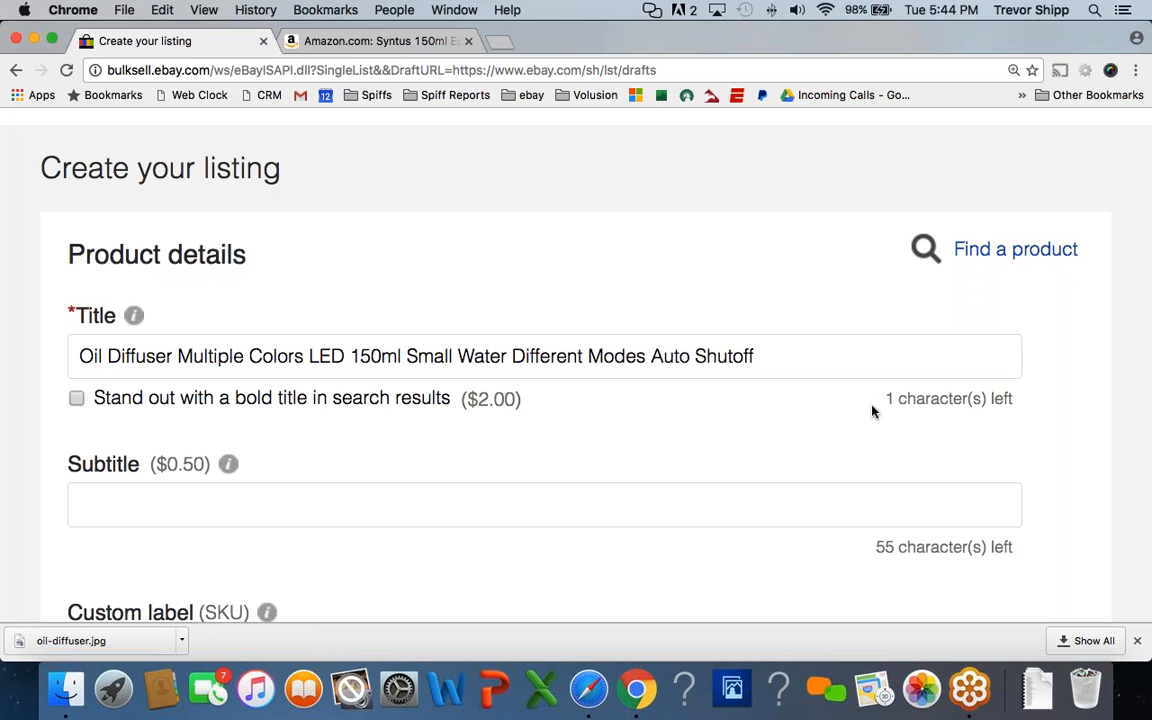
{"action": "mouse_move", "coordinate": [872, 407]}
{"action": "left_mouse_down"}
{"action": "mouse_move", "coordinate": [1023, 419]}
{"action": "mouse_move", "coordinate": [1027, 394]}
{"action": "left_mouse_up"}
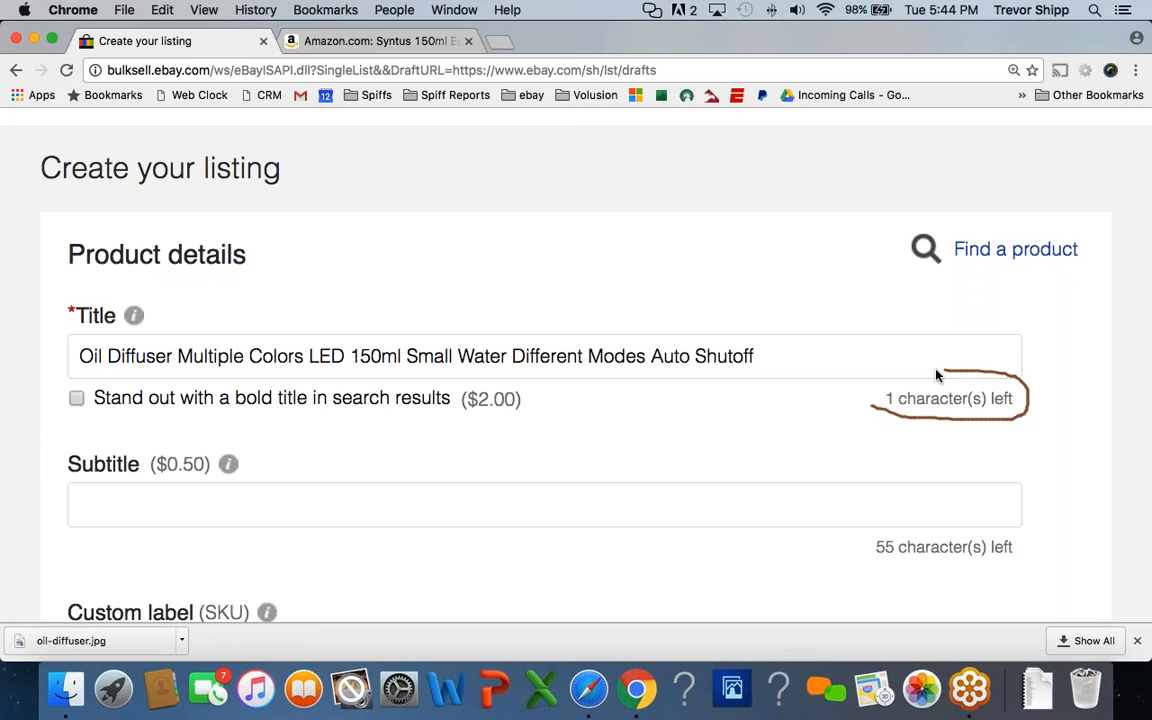
{"action": "left_click_drag", "start_coordinate": [937, 375], "coordinate": [874, 408]}
{"action": "mouse_move", "coordinate": [722, 244]}
{"action": "left_mouse_down"}
{"action": "mouse_move", "coordinate": [772, 242]}
{"action": "mouse_move", "coordinate": [780, 253]}
{"action": "left_mouse_up"}
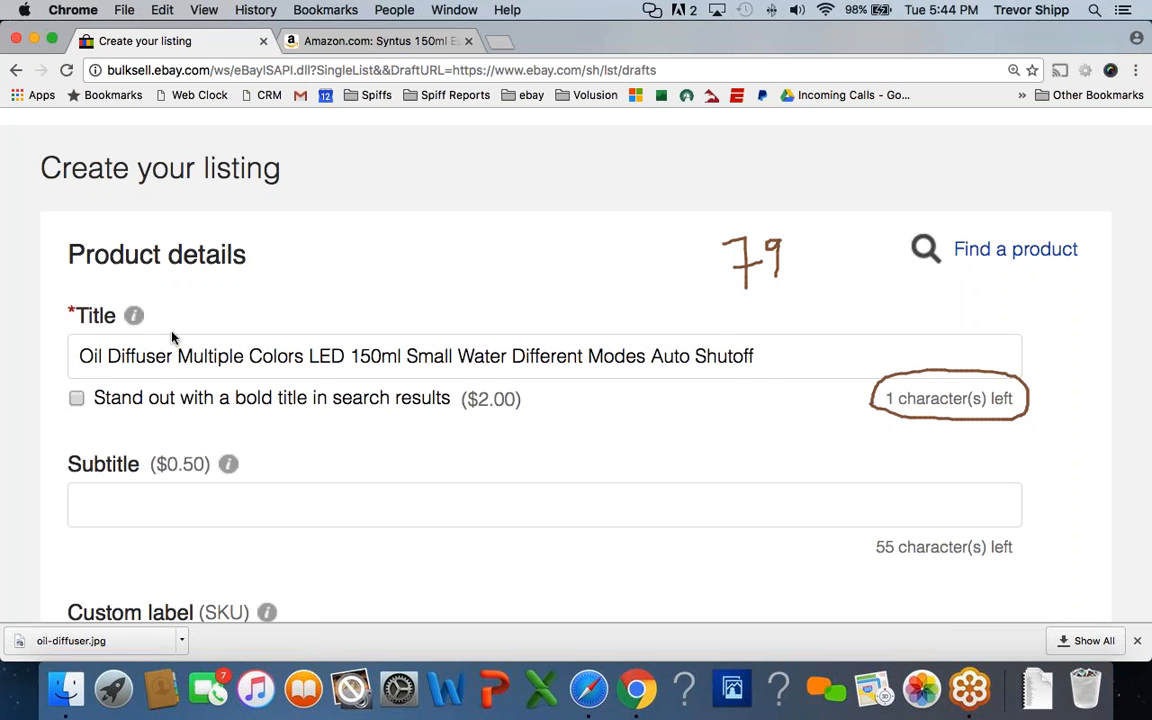
{"action": "mouse_move", "coordinate": [172, 315]}
{"action": "left_mouse_down"}
{"action": "mouse_move", "coordinate": [92, 316]}
{"action": "mouse_move", "coordinate": [156, 378]}
{"action": "mouse_move", "coordinate": [750, 378]}
{"action": "mouse_move", "coordinate": [718, 338]}
{"action": "mouse_move", "coordinate": [31, 327]}
{"action": "left_mouse_up"}
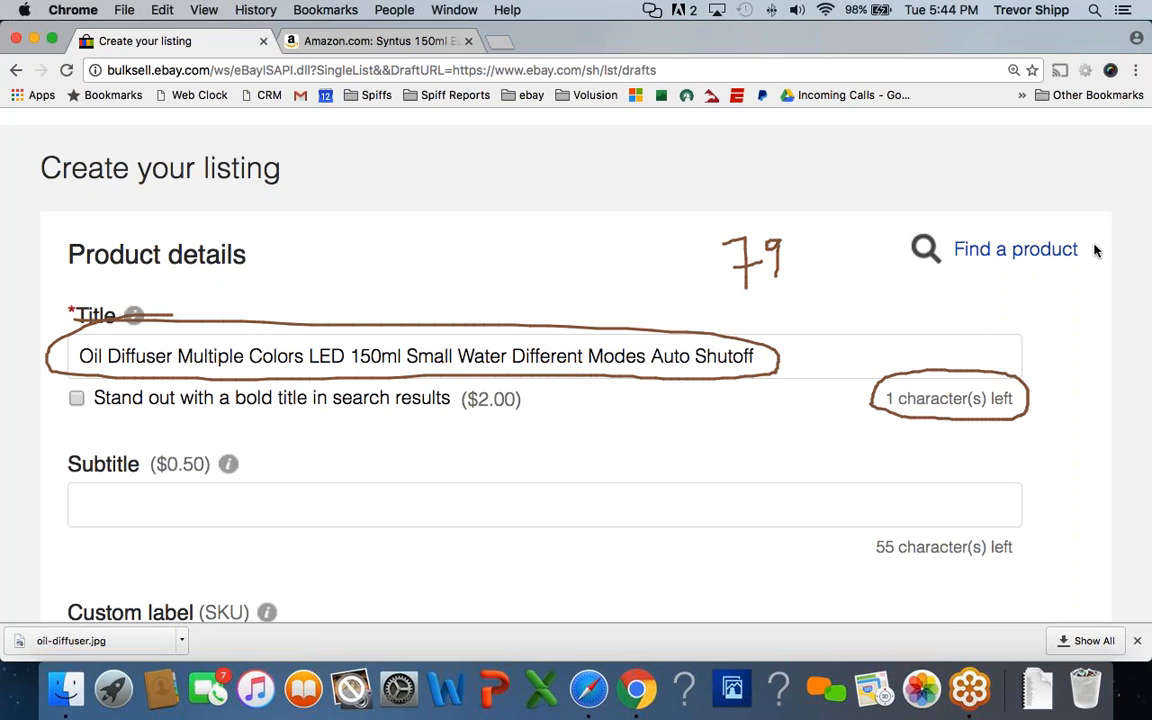
{"action": "key", "text": "Escape"}
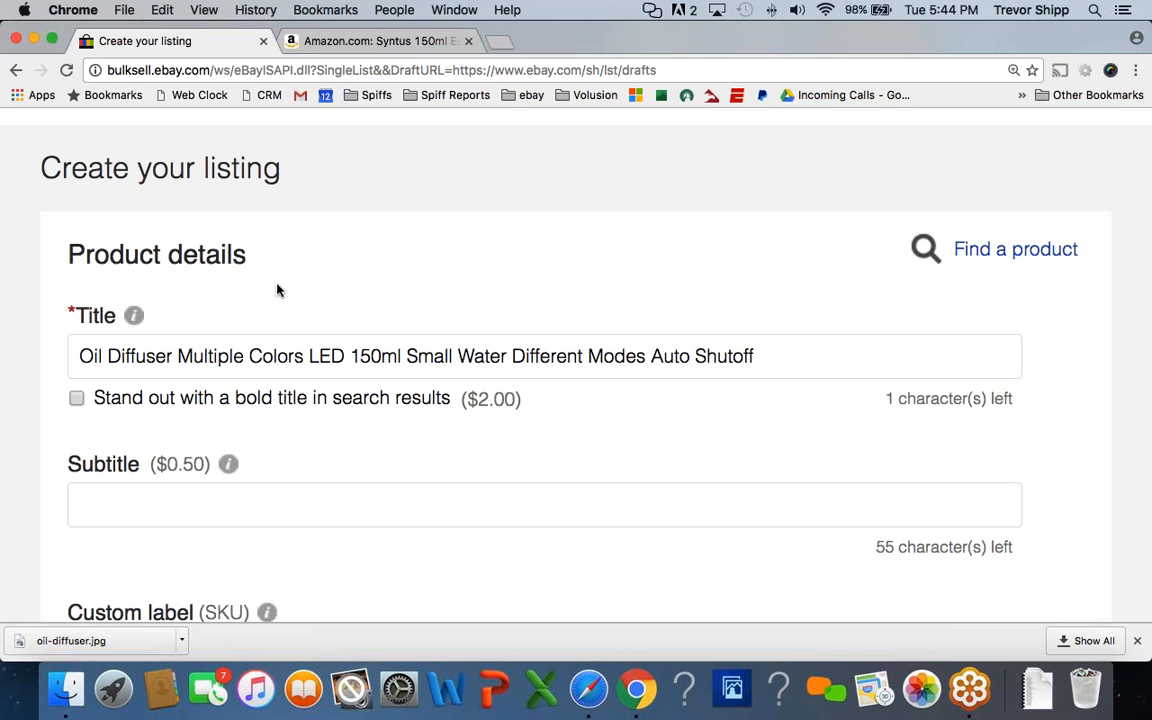
Set the listing's UPC to "Does not apply" and its condition to "New with tags"
{"action": "scroll", "coordinate": [303, 296], "scroll_direction": "down", "scroll_amount": 1}
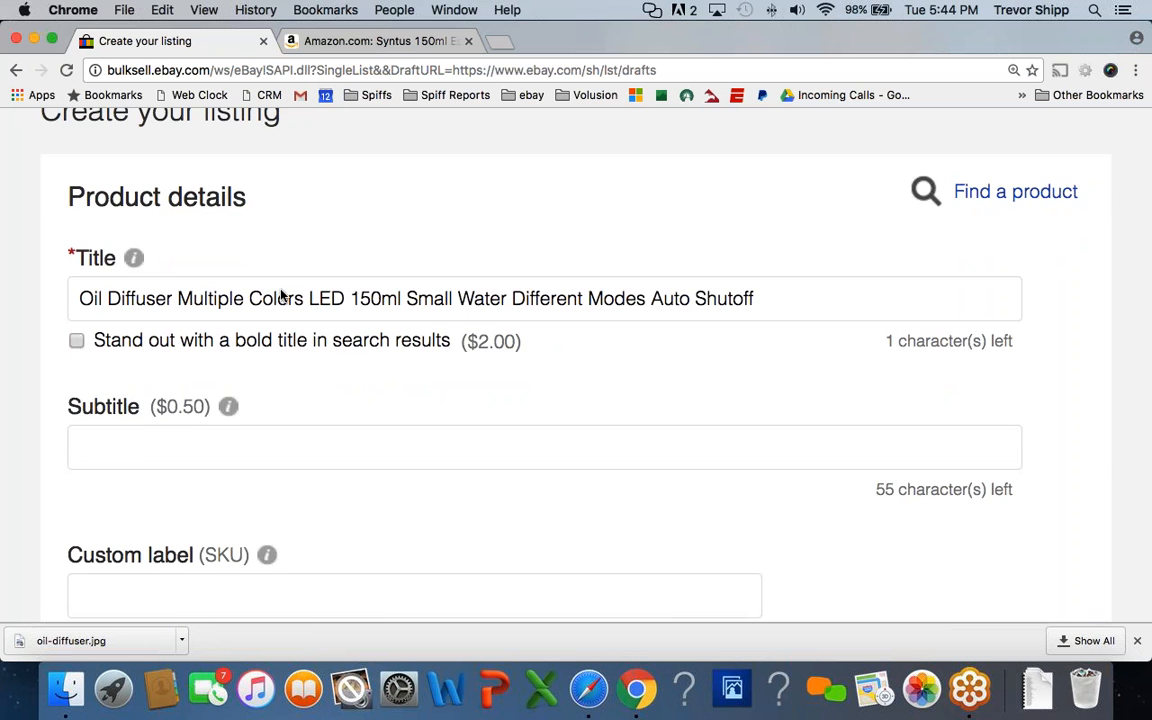
{"action": "scroll", "coordinate": [215, 297], "scroll_direction": "down", "scroll_amount": 1}
{"action": "scroll", "coordinate": [215, 296], "scroll_direction": "down", "scroll_amount": 4}
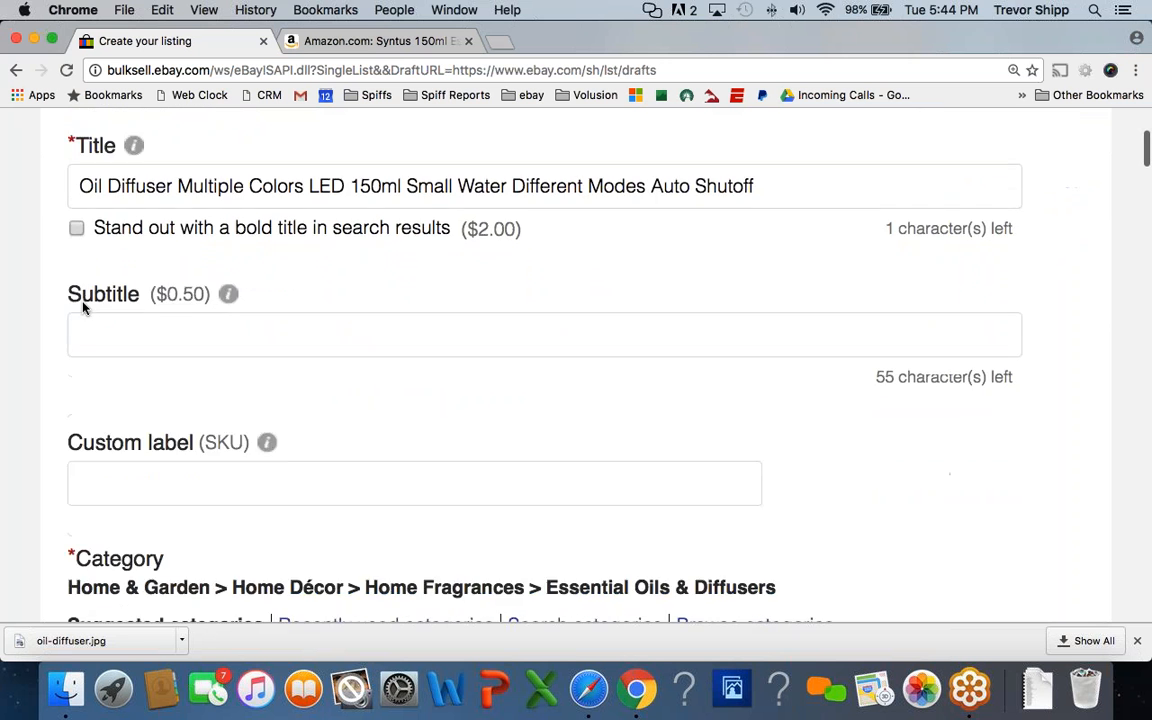
{"action": "scroll", "coordinate": [83, 308], "scroll_direction": "down", "scroll_amount": 5}
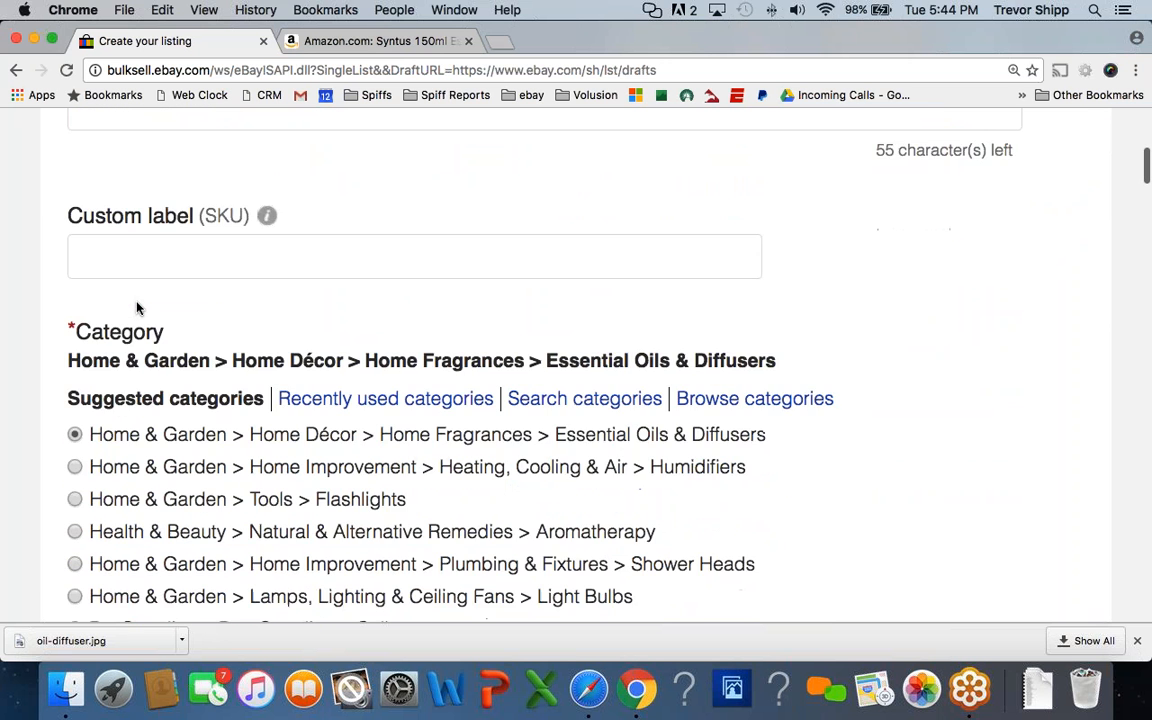
{"action": "scroll", "coordinate": [113, 303], "scroll_direction": "down", "scroll_amount": 2}
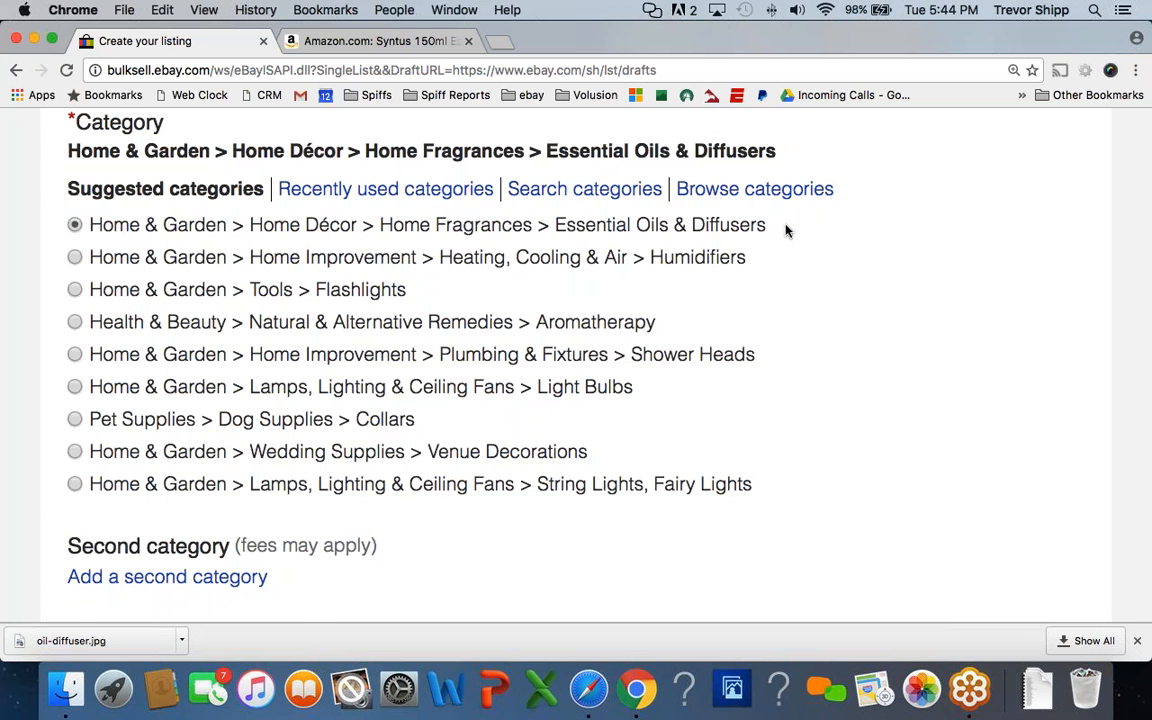
{"action": "scroll", "coordinate": [98, 249], "scroll_direction": "down", "scroll_amount": 10}
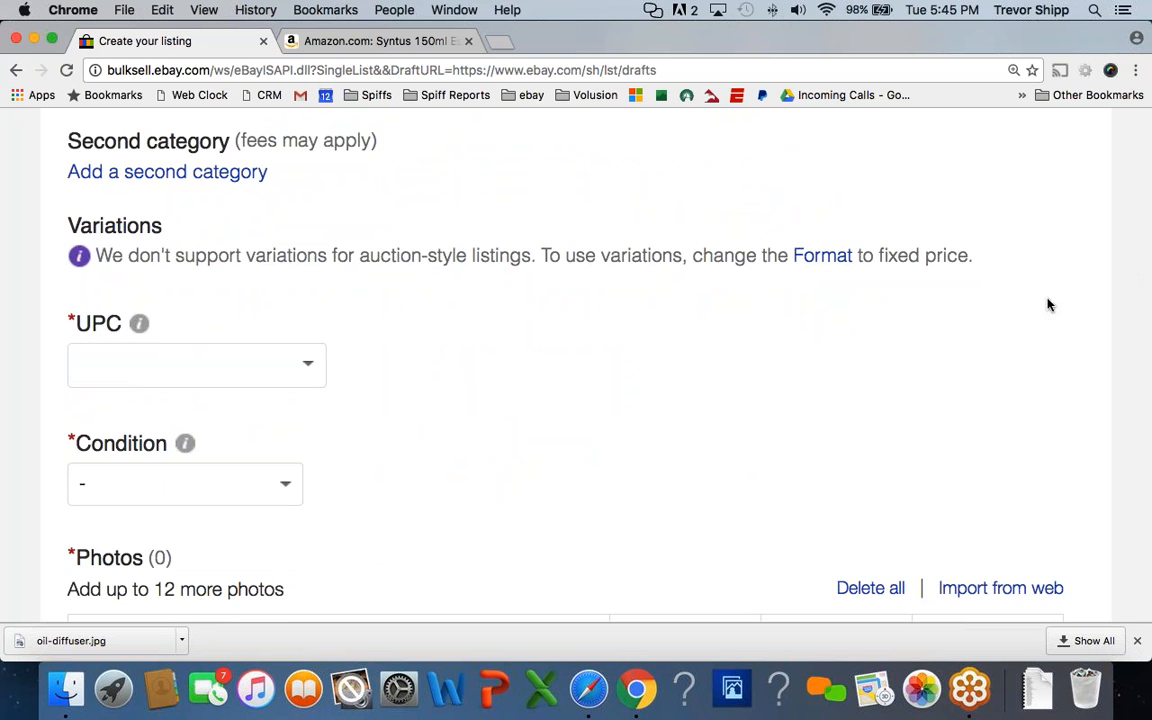
{"action": "mouse_move", "coordinate": [81, 309]}
{"action": "left_mouse_down"}
{"action": "mouse_move", "coordinate": [60, 332]}
{"action": "mouse_move", "coordinate": [88, 304]}
{"action": "left_mouse_up"}
{"action": "mouse_move", "coordinate": [74, 422]}
{"action": "left_mouse_down"}
{"action": "mouse_move", "coordinate": [54, 437]}
{"action": "mouse_move", "coordinate": [78, 450]}
{"action": "mouse_move", "coordinate": [72, 416]}
{"action": "left_mouse_up"}
{"action": "left_click", "coordinate": [303, 366]}
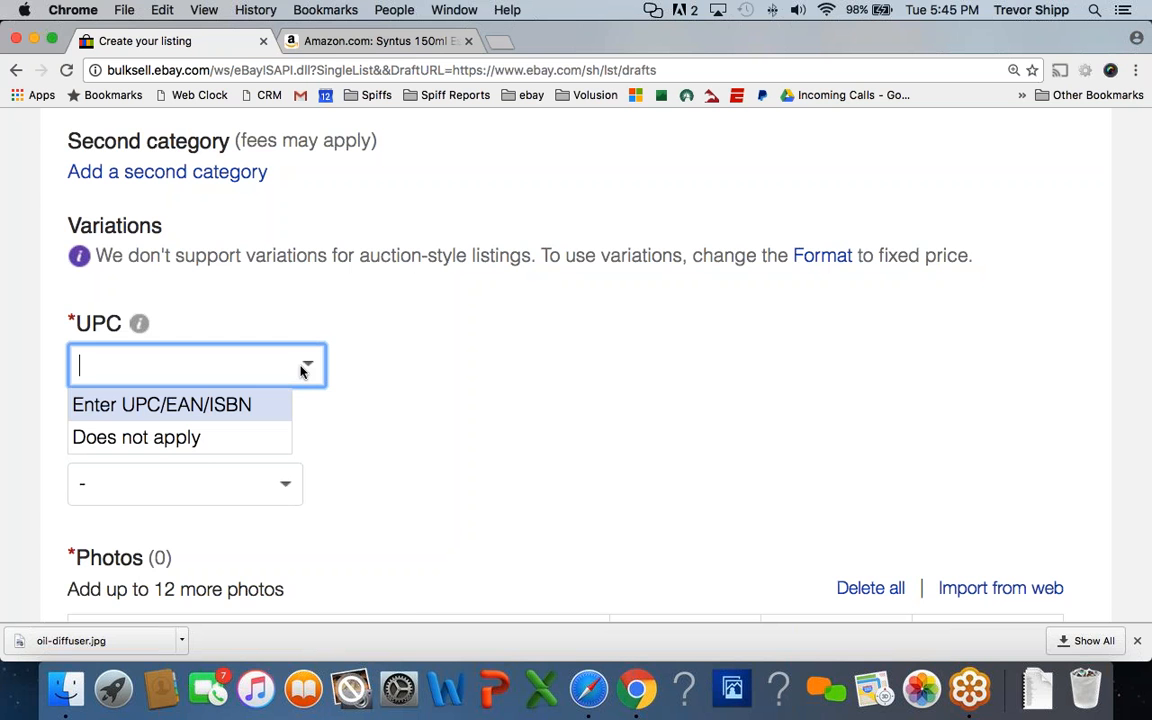
{"action": "left_click", "coordinate": [190, 440]}
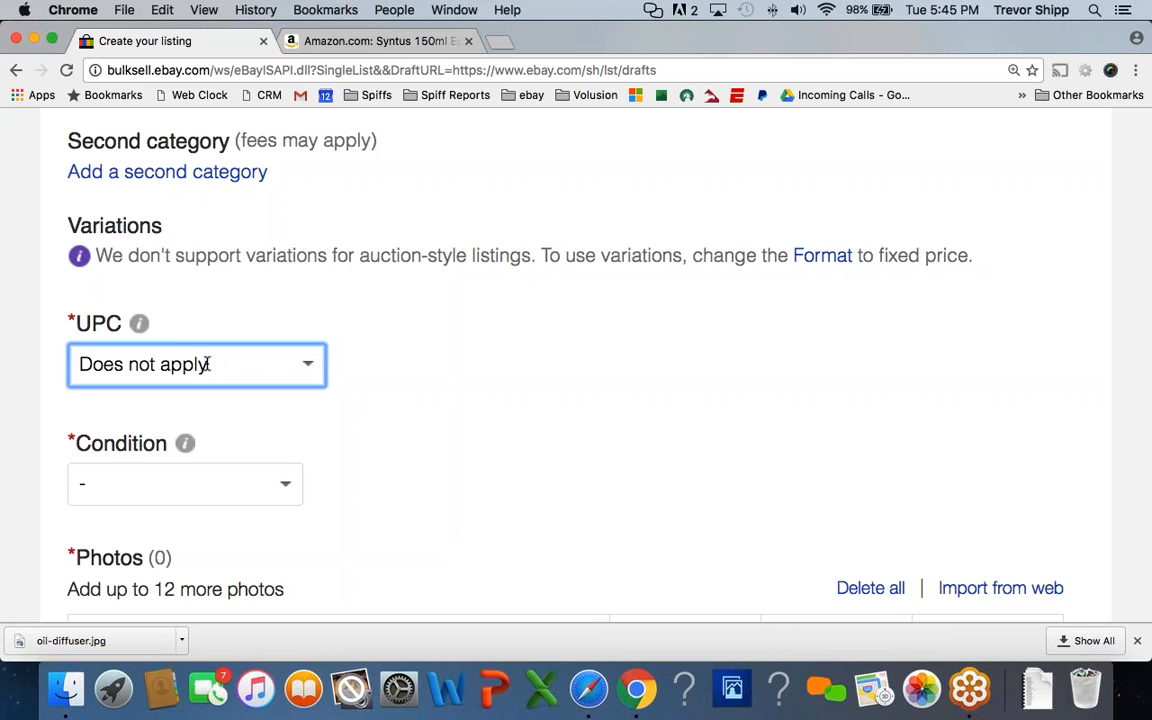
{"action": "left_click", "coordinate": [136, 480]}
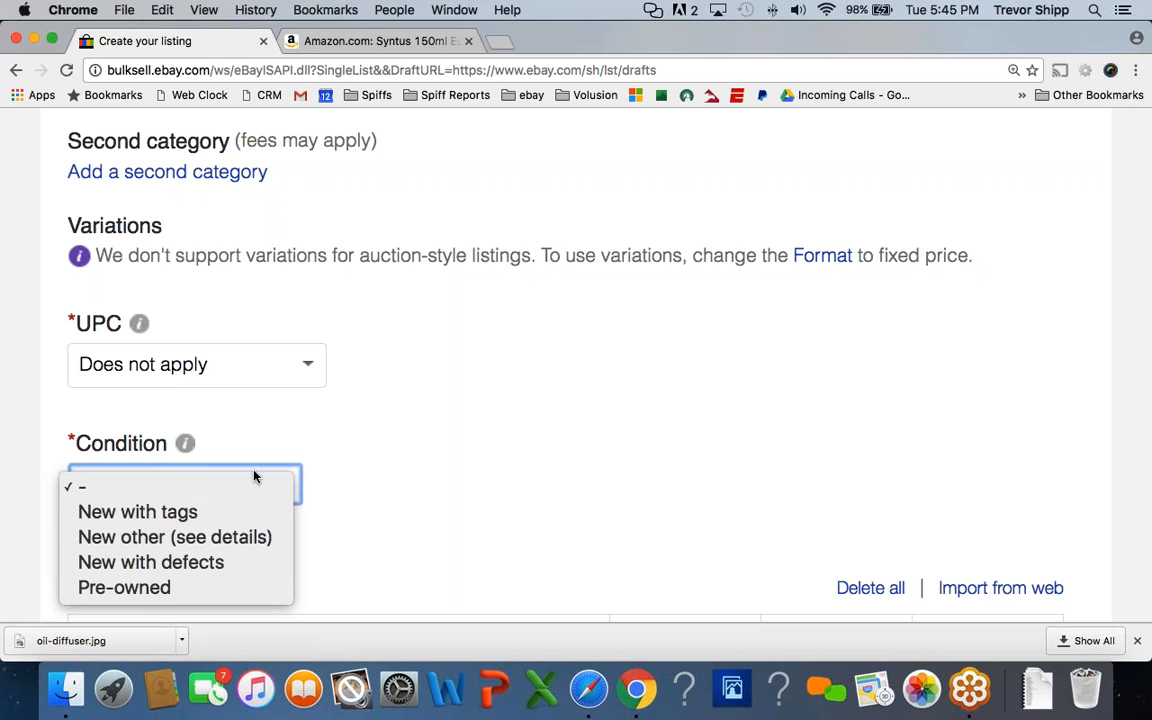
{"action": "left_click", "coordinate": [182, 513]}
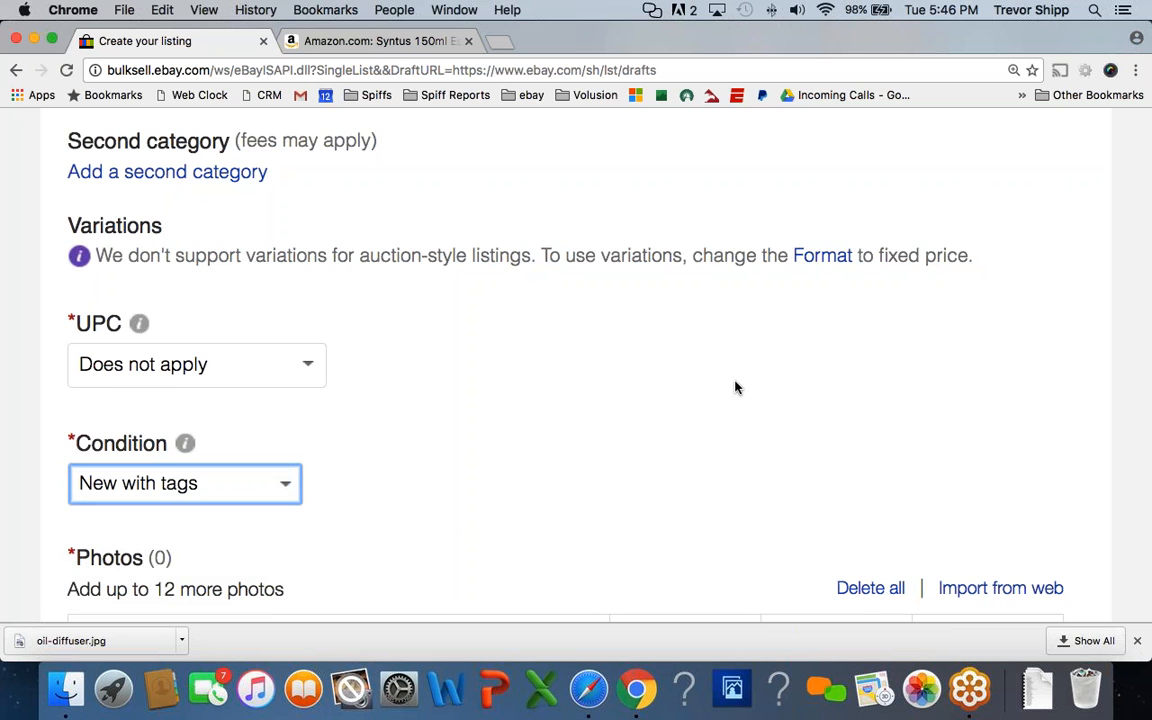
Add oil-diffuser.jpg from the Desktop folder as the listing's main photo
{"action": "scroll", "coordinate": [735, 388], "scroll_direction": "down", "scroll_amount": 3}
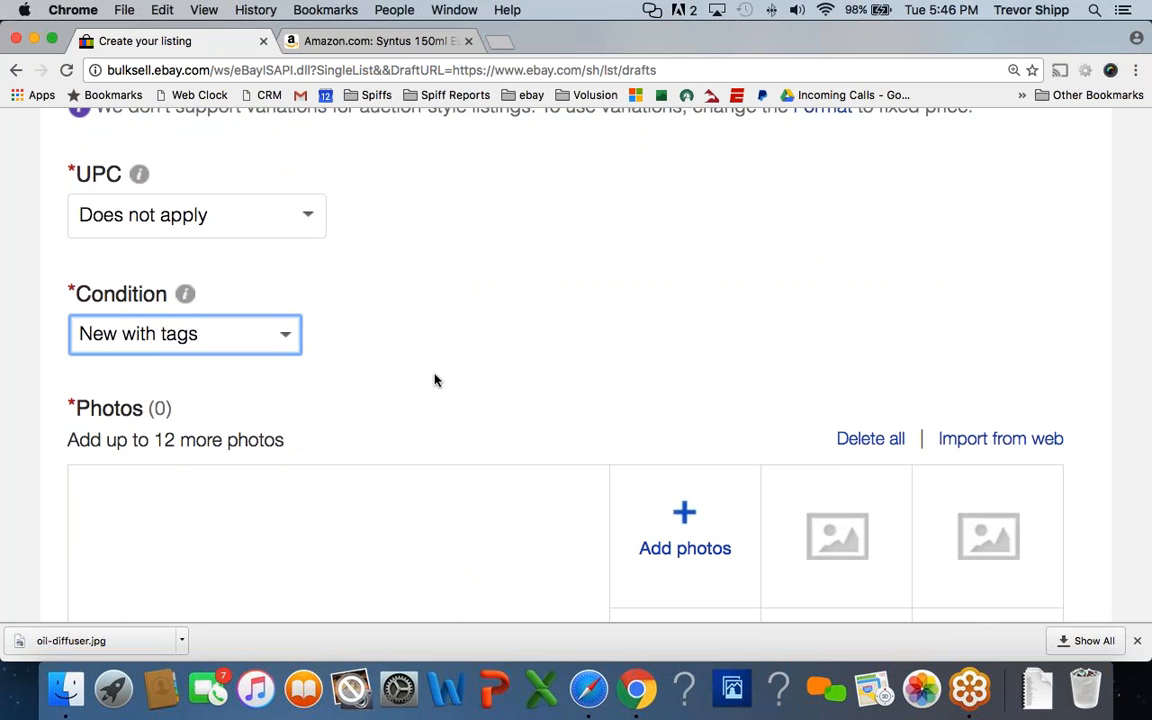
{"action": "scroll", "coordinate": [433, 380], "scroll_direction": "down", "scroll_amount": 1}
{"action": "scroll", "coordinate": [433, 380], "scroll_direction": "down", "scroll_amount": 2}
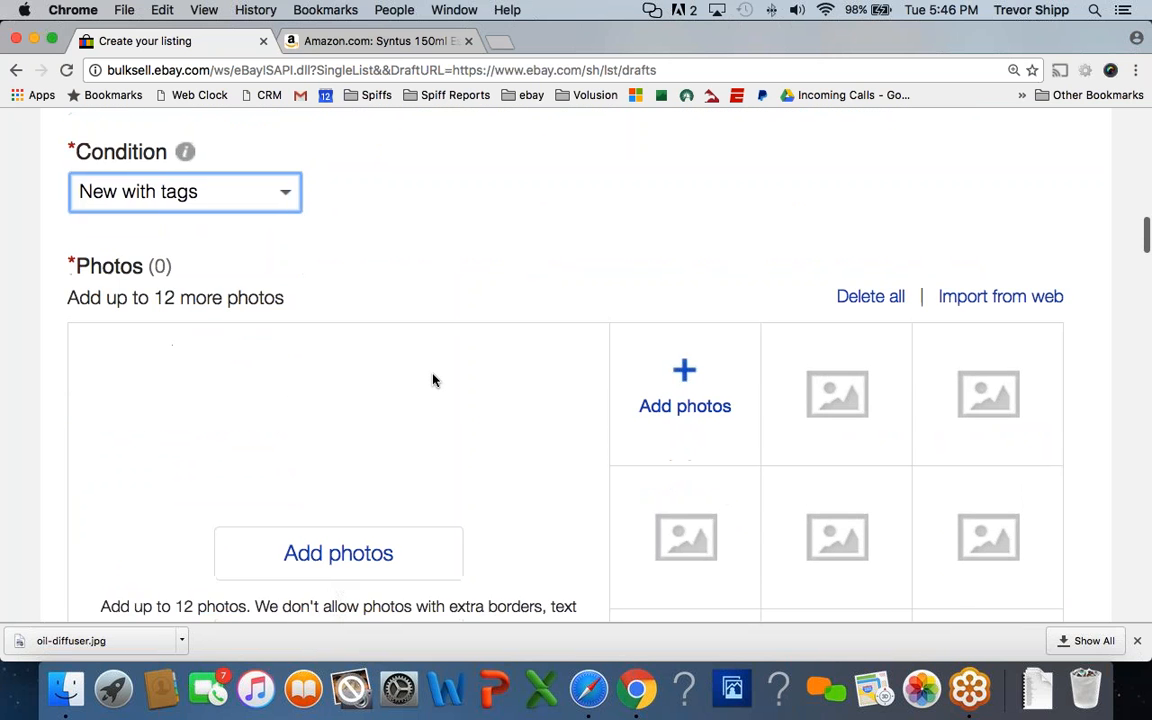
{"action": "scroll", "coordinate": [326, 349], "scroll_direction": "down", "scroll_amount": 2}
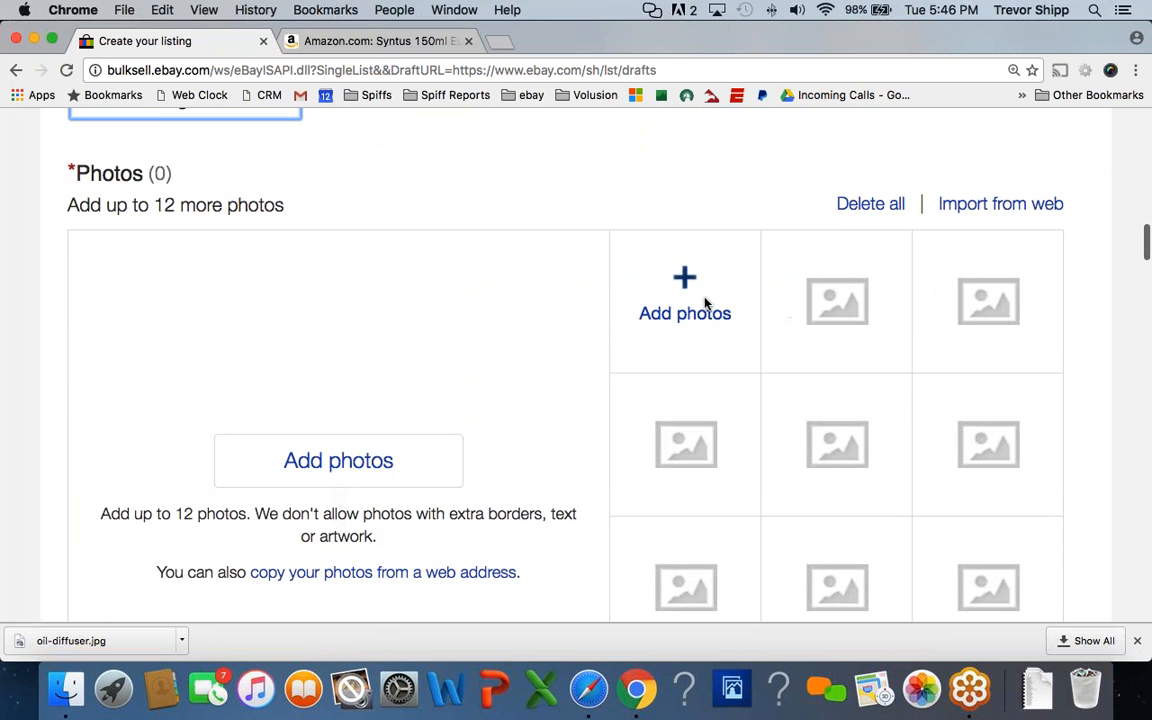
{"action": "scroll", "coordinate": [396, 342], "scroll_direction": "down", "scroll_amount": 1}
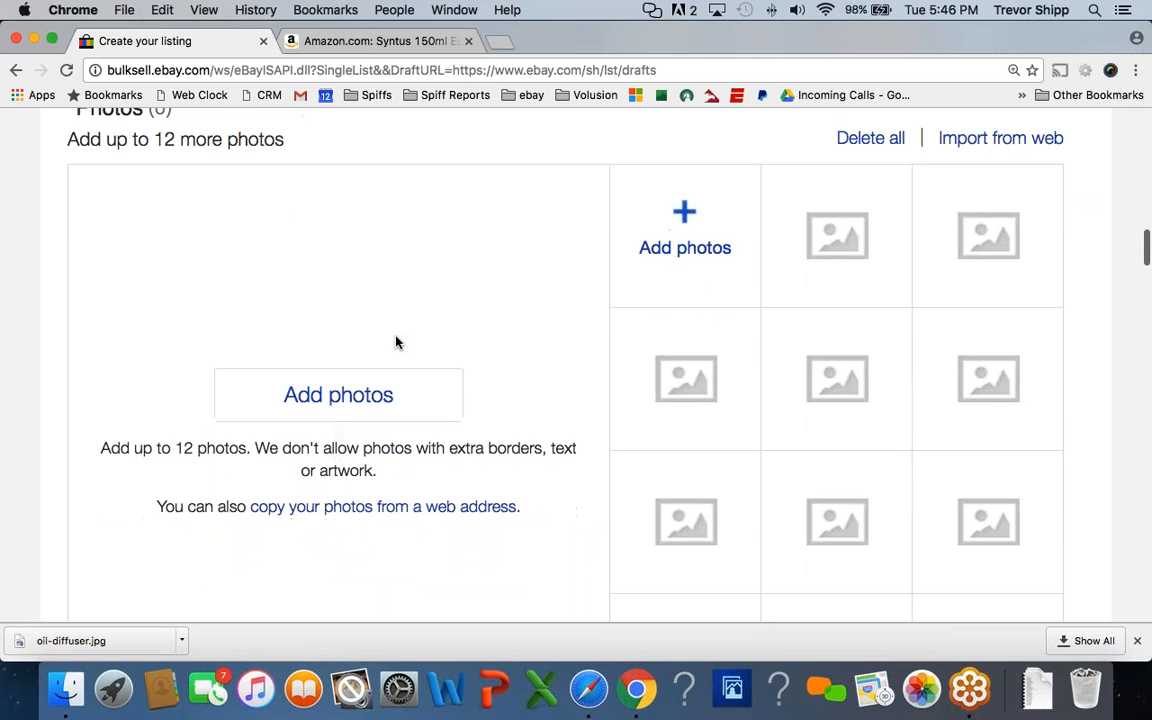
{"action": "left_click", "coordinate": [326, 395]}
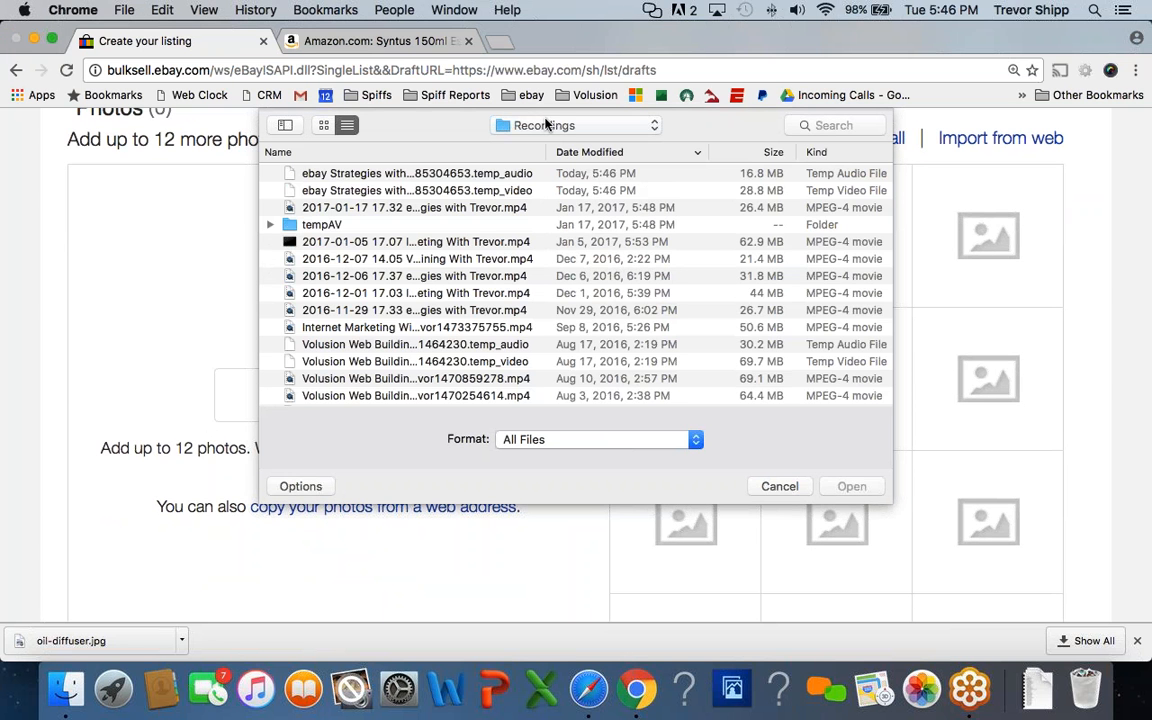
{"action": "left_click", "coordinate": [540, 125]}
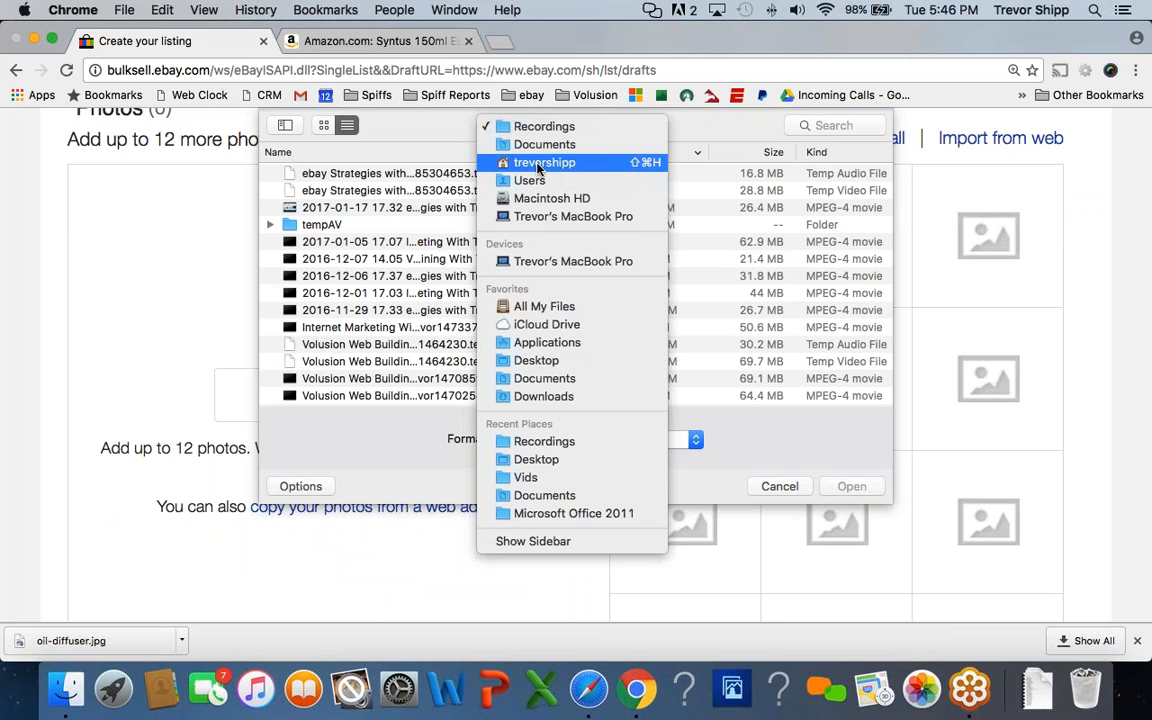
{"action": "left_click", "coordinate": [537, 362]}
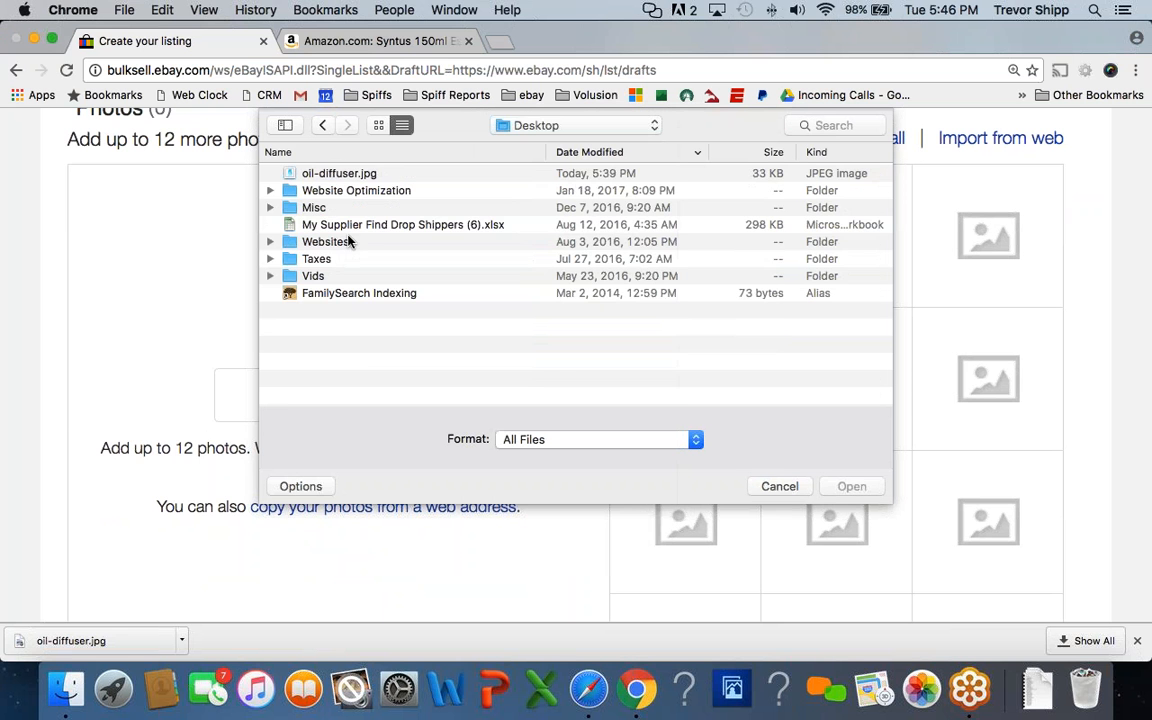
{"action": "double_click", "coordinate": [358, 175]}
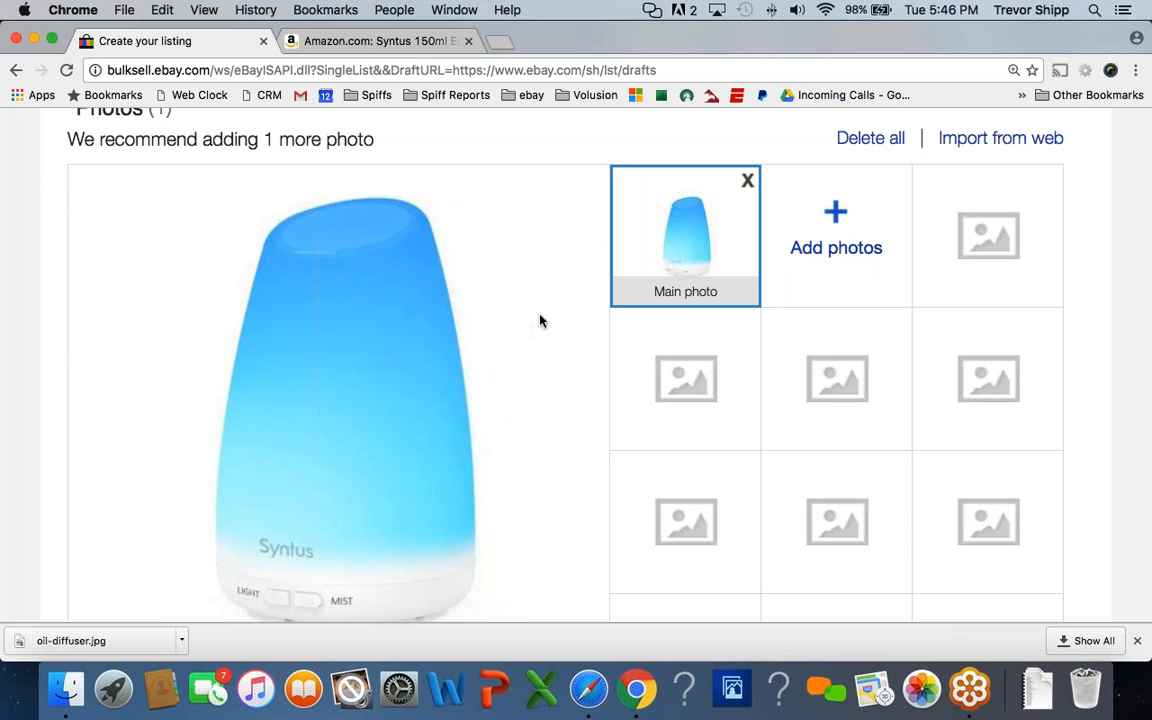
Review the item specifics fields below the photos: Type, Brand, Scent, Color, Model and MPN
{"action": "scroll", "coordinate": [540, 320], "scroll_direction": "down", "scroll_amount": 2}
{"action": "scroll", "coordinate": [538, 317], "scroll_direction": "up", "scroll_amount": 1}
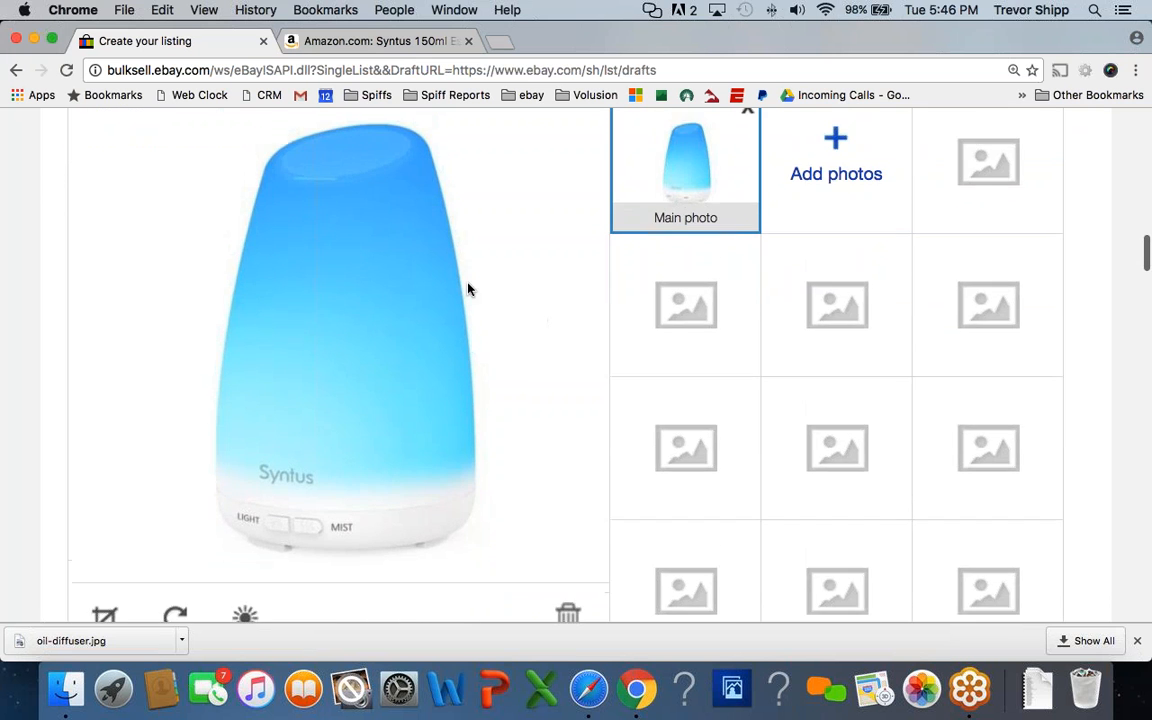
{"action": "scroll", "coordinate": [468, 290], "scroll_direction": "down", "scroll_amount": 5}
{"action": "scroll", "coordinate": [465, 295], "scroll_direction": "down", "scroll_amount": 1}
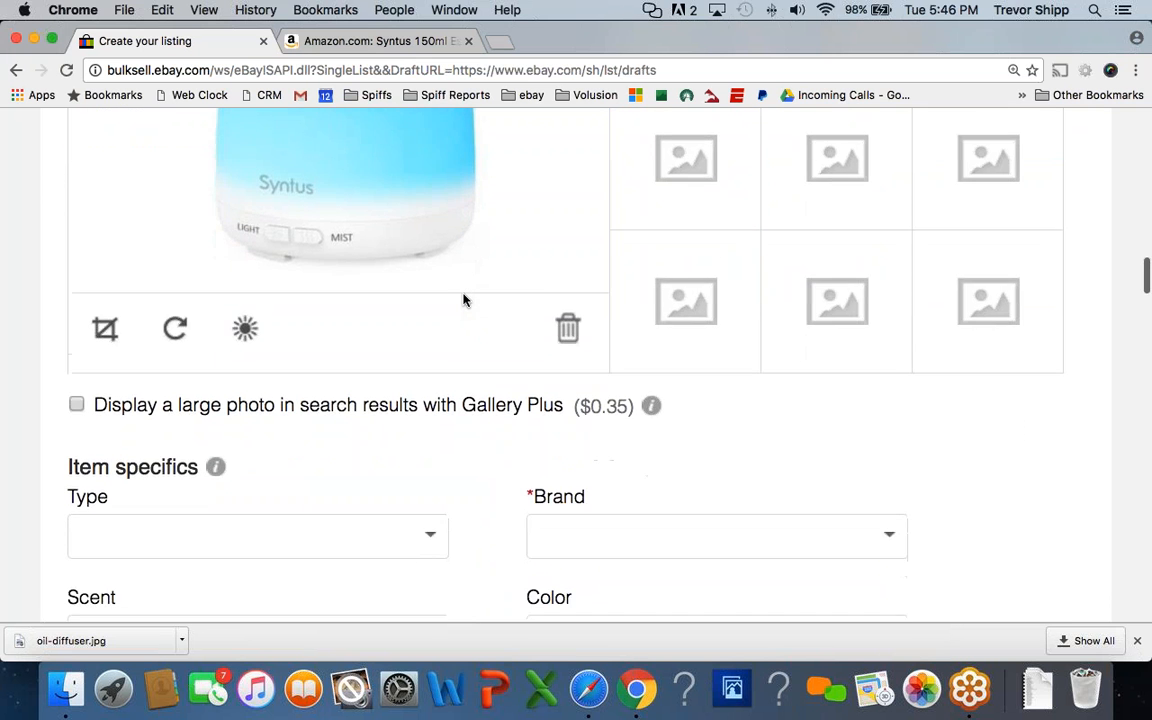
{"action": "scroll", "coordinate": [463, 299], "scroll_direction": "down", "scroll_amount": 4}
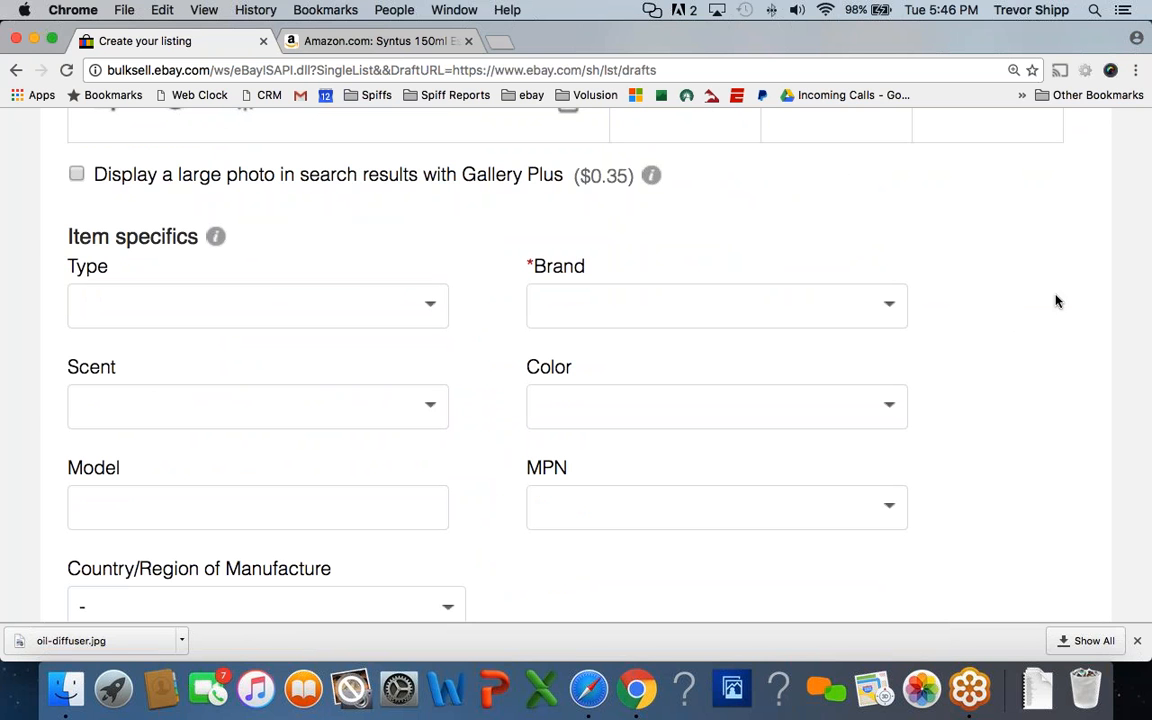
{"action": "mouse_move", "coordinate": [268, 214]}
{"action": "left_mouse_down"}
{"action": "mouse_move", "coordinate": [60, 212]}
{"action": "mouse_move", "coordinate": [205, 255]}
{"action": "mouse_move", "coordinate": [267, 211]}
{"action": "left_mouse_up"}
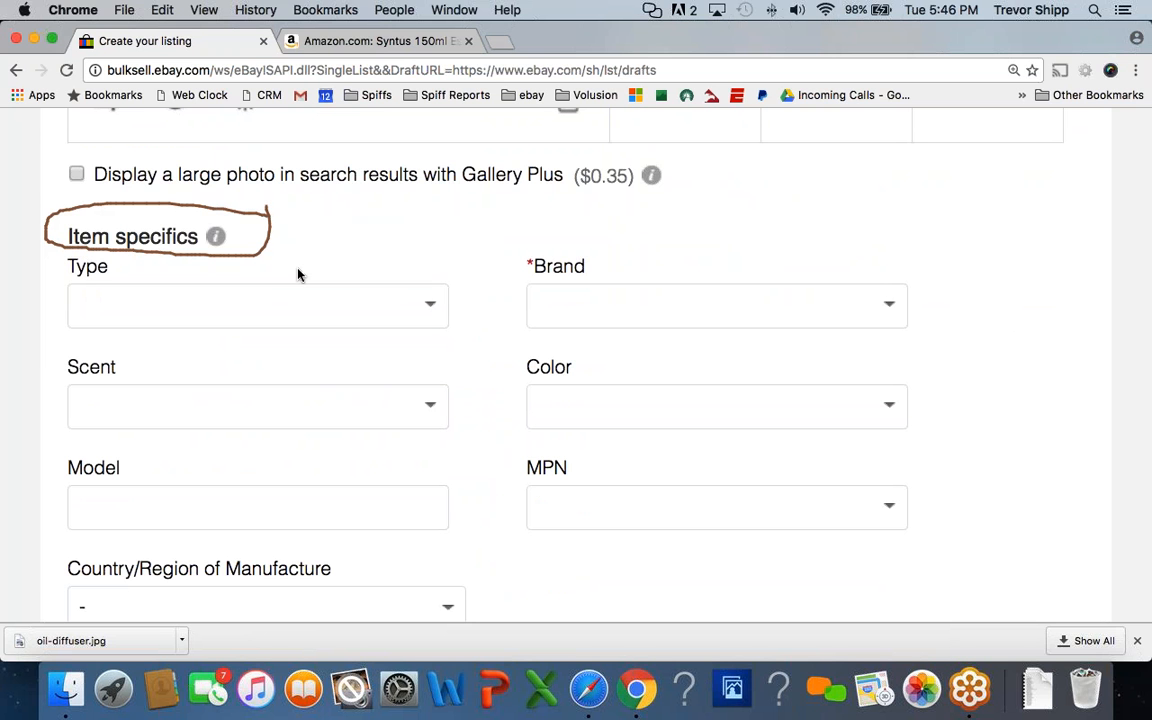
{"action": "mouse_move", "coordinate": [622, 244]}
{"action": "left_mouse_down"}
{"action": "mouse_move", "coordinate": [566, 243]}
{"action": "mouse_move", "coordinate": [514, 262]}
{"action": "mouse_move", "coordinate": [522, 285]}
{"action": "mouse_move", "coordinate": [631, 230]}
{"action": "left_mouse_up"}
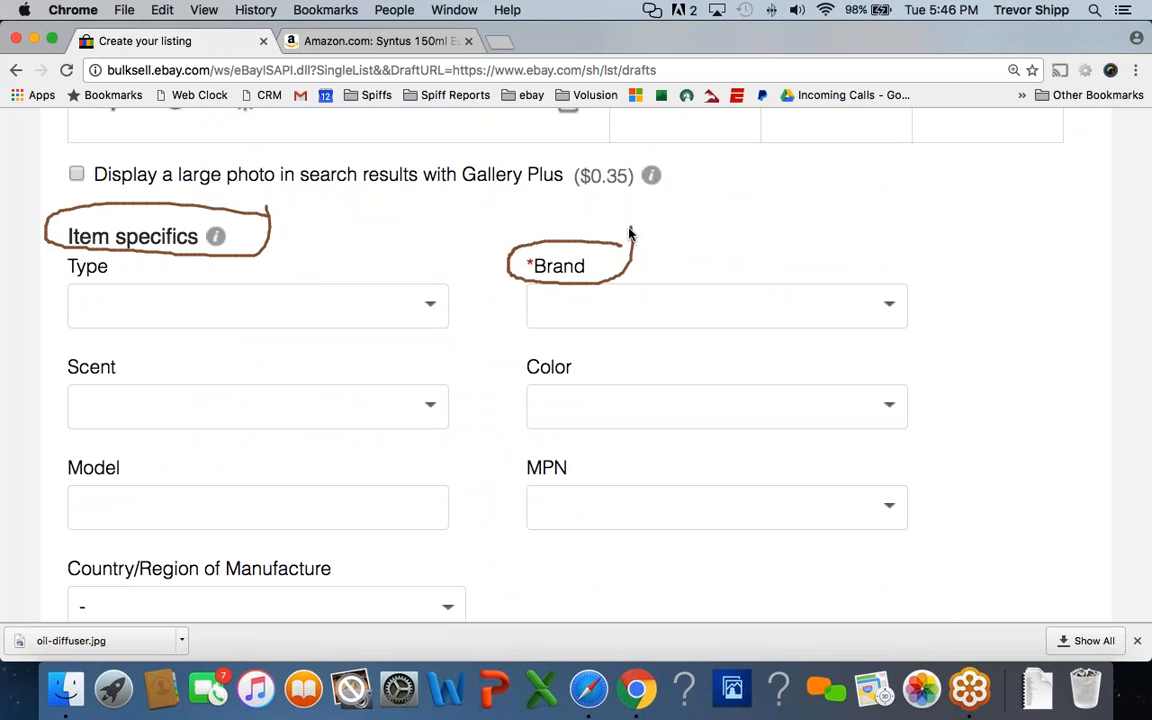
{"action": "left_click_drag", "start_coordinate": [476, 364], "coordinate": [491, 369]}
{"action": "left_click_drag", "start_coordinate": [42, 356], "coordinate": [67, 363]}
{"action": "left_click_drag", "start_coordinate": [36, 477], "coordinate": [67, 467]}
{"action": "left_click_drag", "start_coordinate": [483, 466], "coordinate": [507, 468]}
{"action": "left_click_drag", "start_coordinate": [28, 267], "coordinate": [66, 266]}
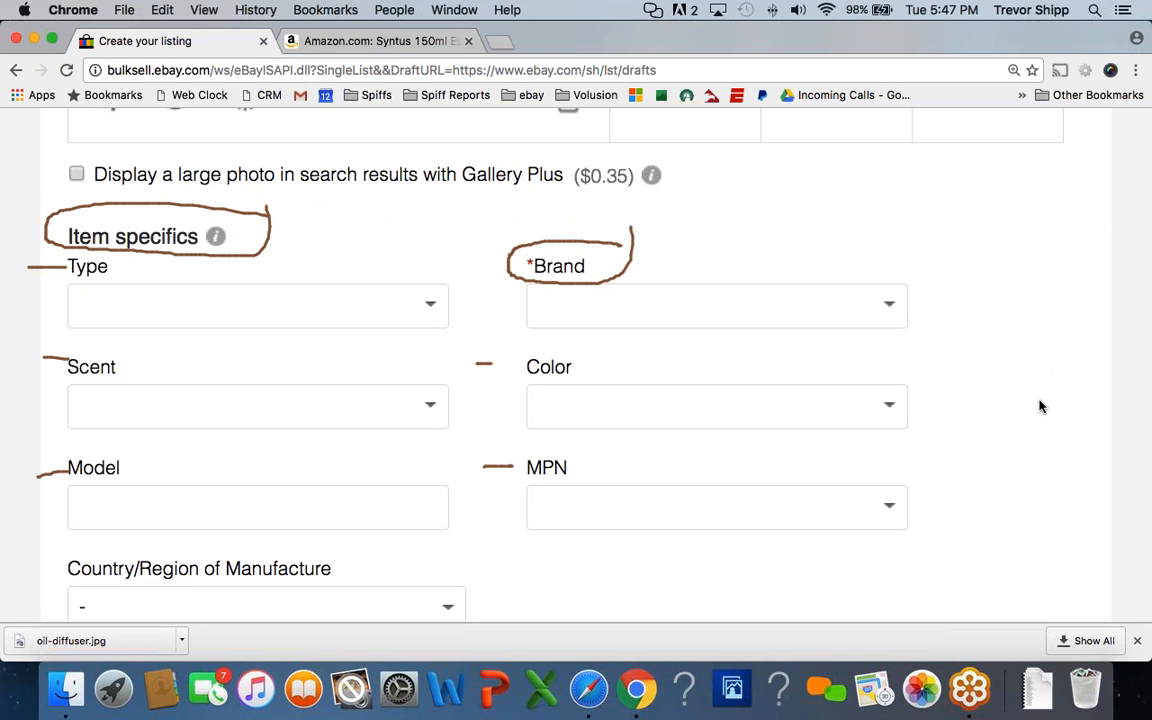
{"action": "left_click", "coordinate": [1113, 275]}
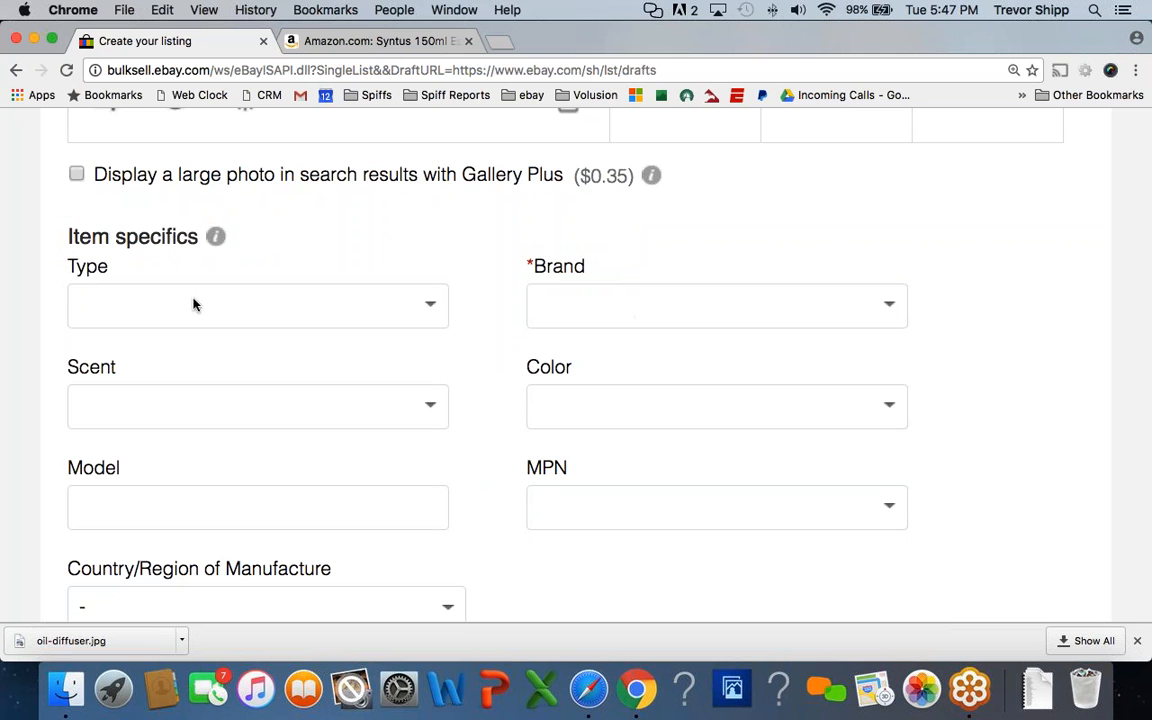
Check the diffuser's brand on the Amazon product page and look for it among the listing's Brand options
{"action": "left_click", "coordinate": [540, 400]}
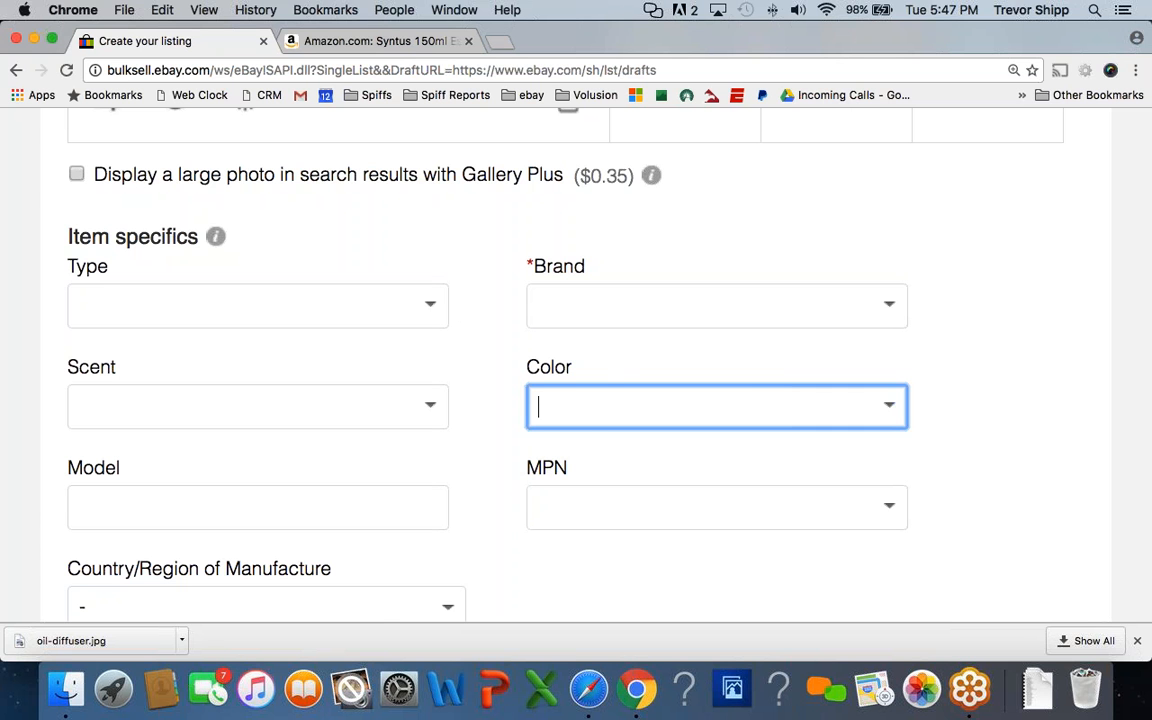
{"action": "left_click", "coordinate": [889, 307]}
{"action": "scroll", "coordinate": [632, 406], "scroll_direction": "down", "scroll_amount": 1}
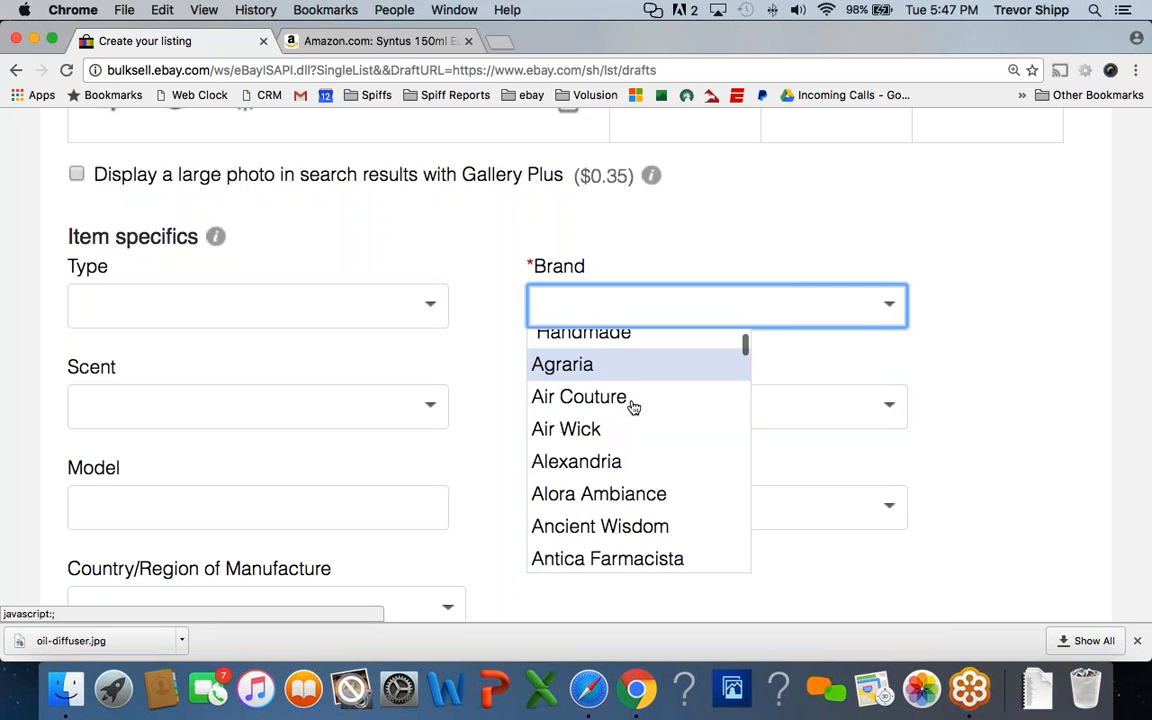
{"action": "left_click", "coordinate": [332, 40]}
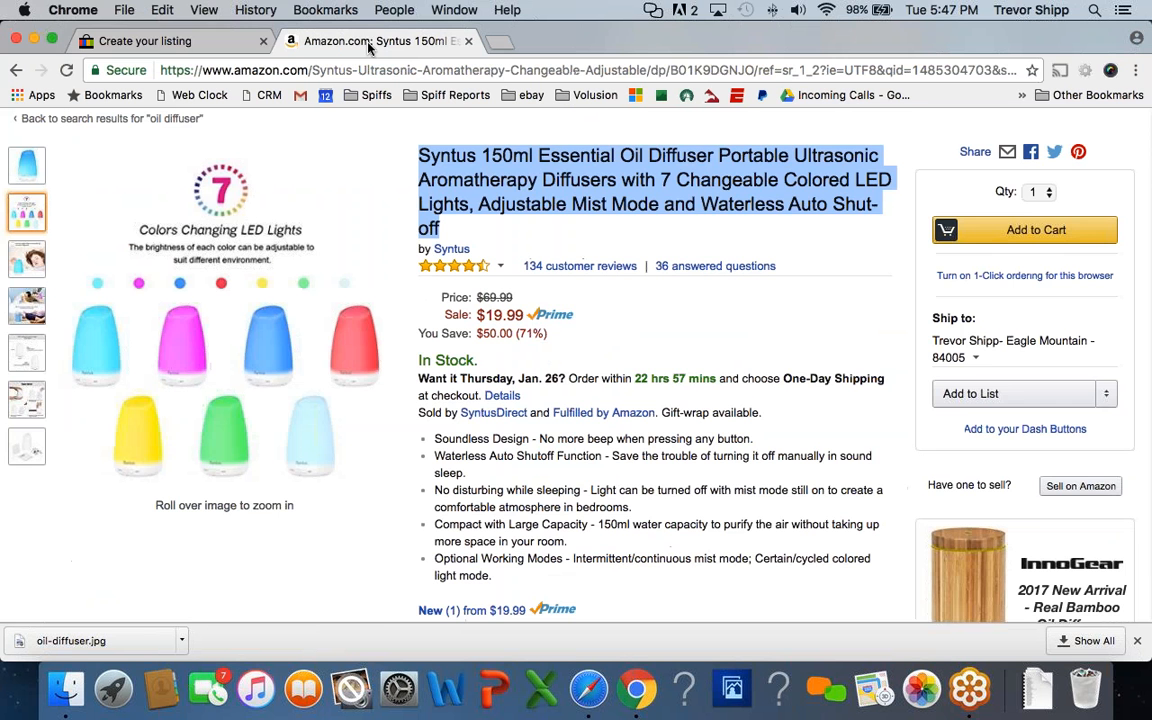
{"action": "left_click", "coordinate": [161, 37]}
{"action": "scroll", "coordinate": [630, 492], "scroll_direction": "down", "scroll_amount": 20}
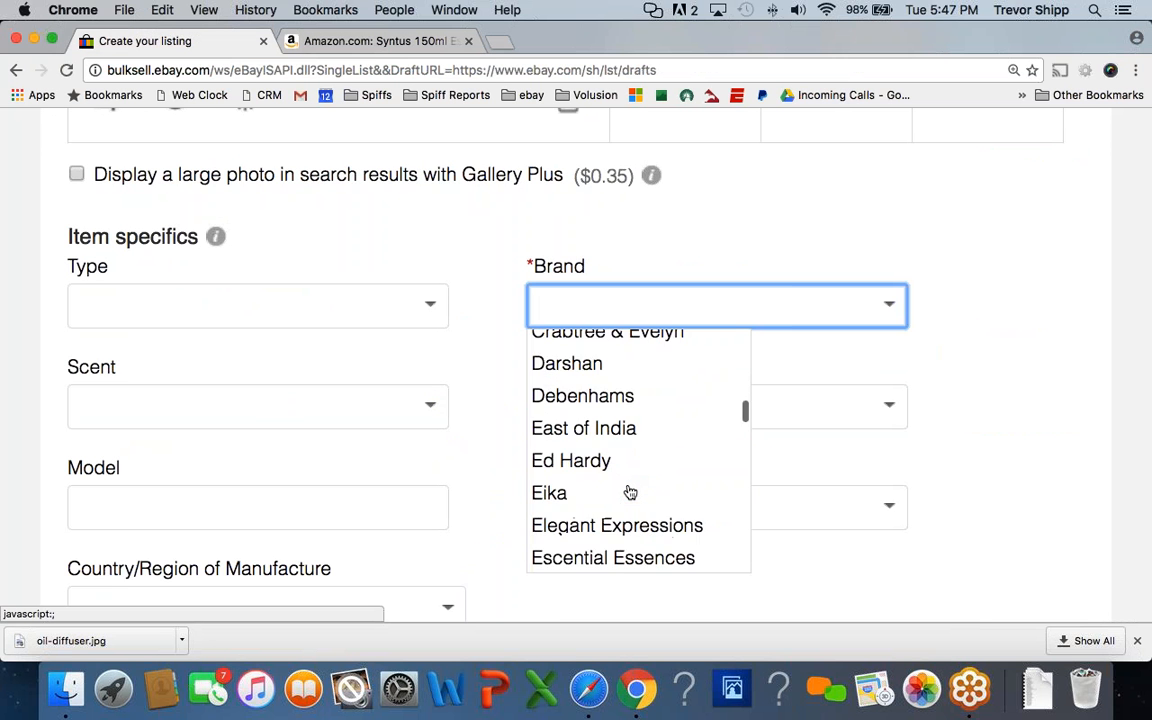
{"action": "scroll", "coordinate": [630, 492], "scroll_direction": "up", "scroll_amount": 1}
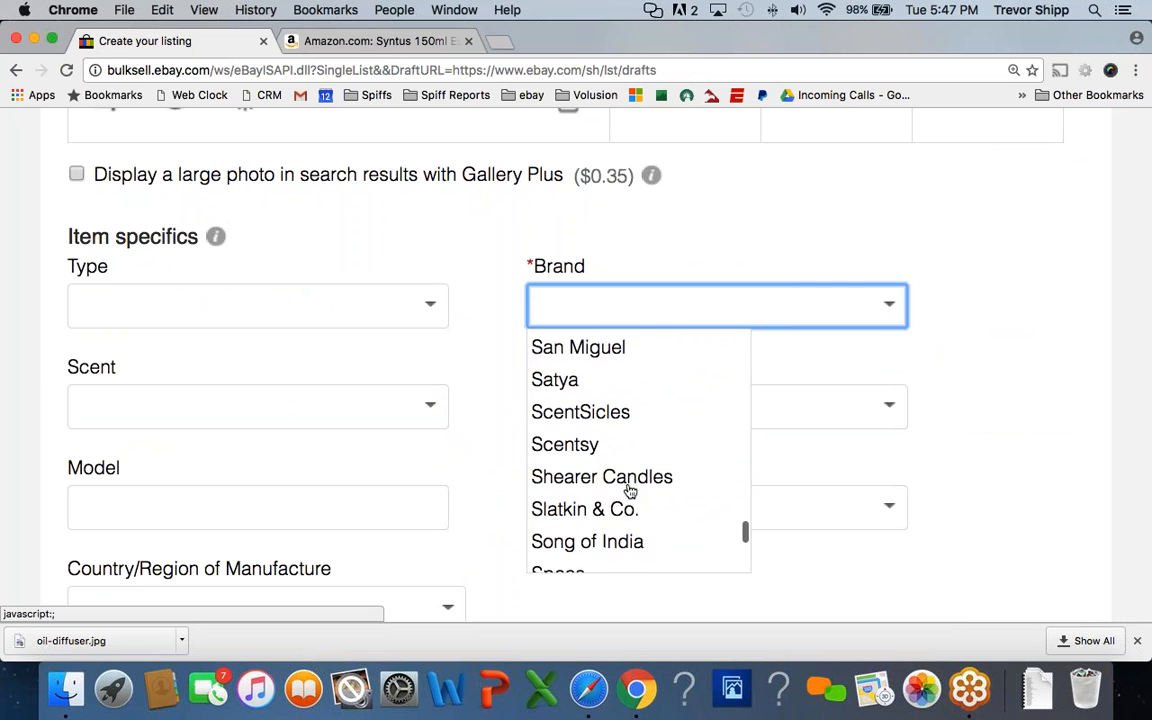
{"action": "scroll", "coordinate": [630, 492], "scroll_direction": "down", "scroll_amount": 4}
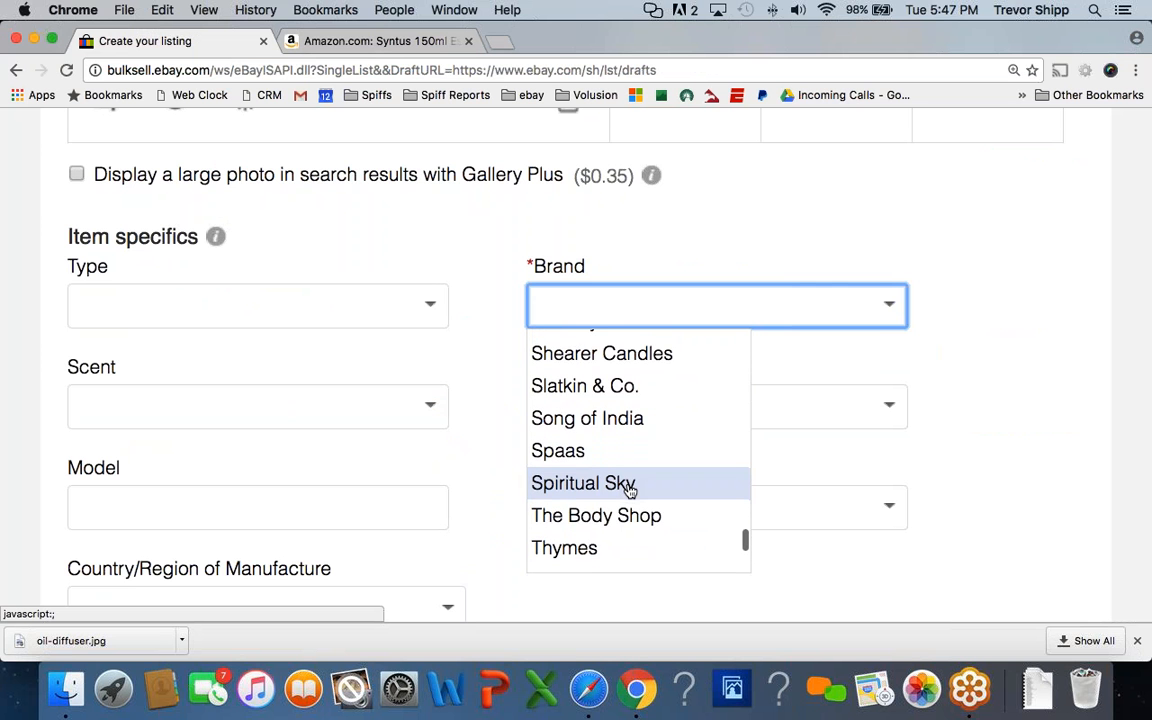
{"action": "scroll", "coordinate": [630, 490], "scroll_direction": "down", "scroll_amount": 5}
{"action": "scroll", "coordinate": [628, 490], "scroll_direction": "down", "scroll_amount": 5}
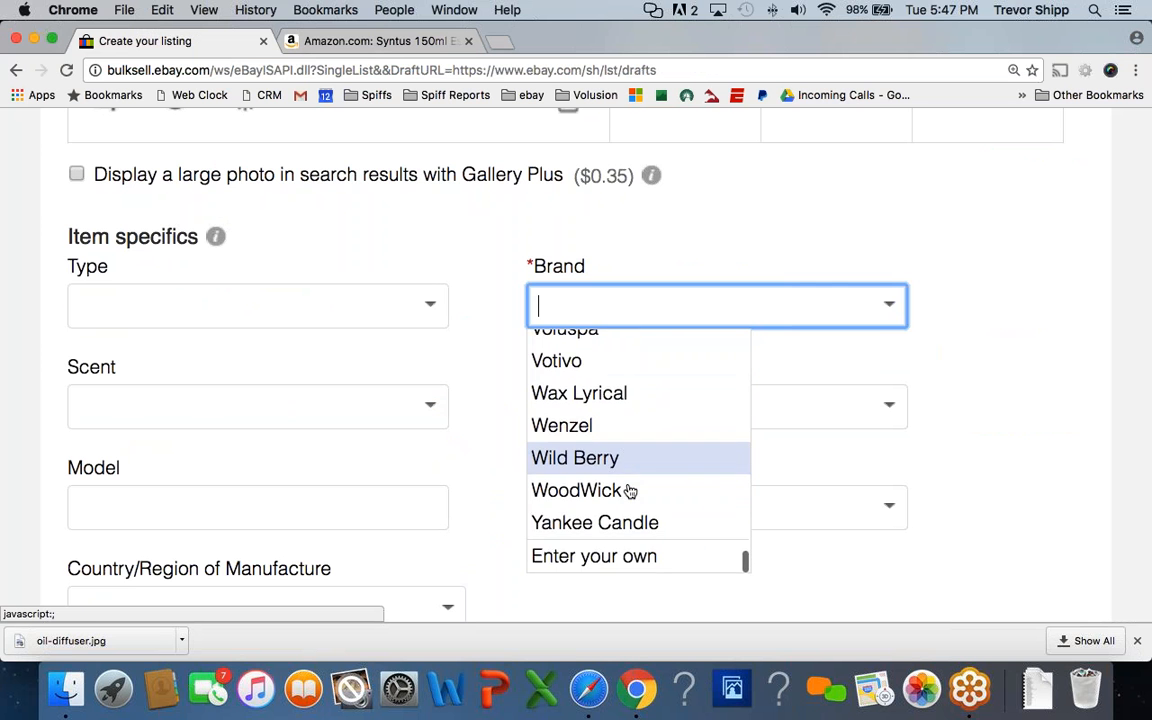
{"action": "scroll", "coordinate": [643, 289], "scroll_direction": "up", "scroll_amount": 10}
{"action": "scroll", "coordinate": [643, 290], "scroll_direction": "up", "scroll_amount": 4}
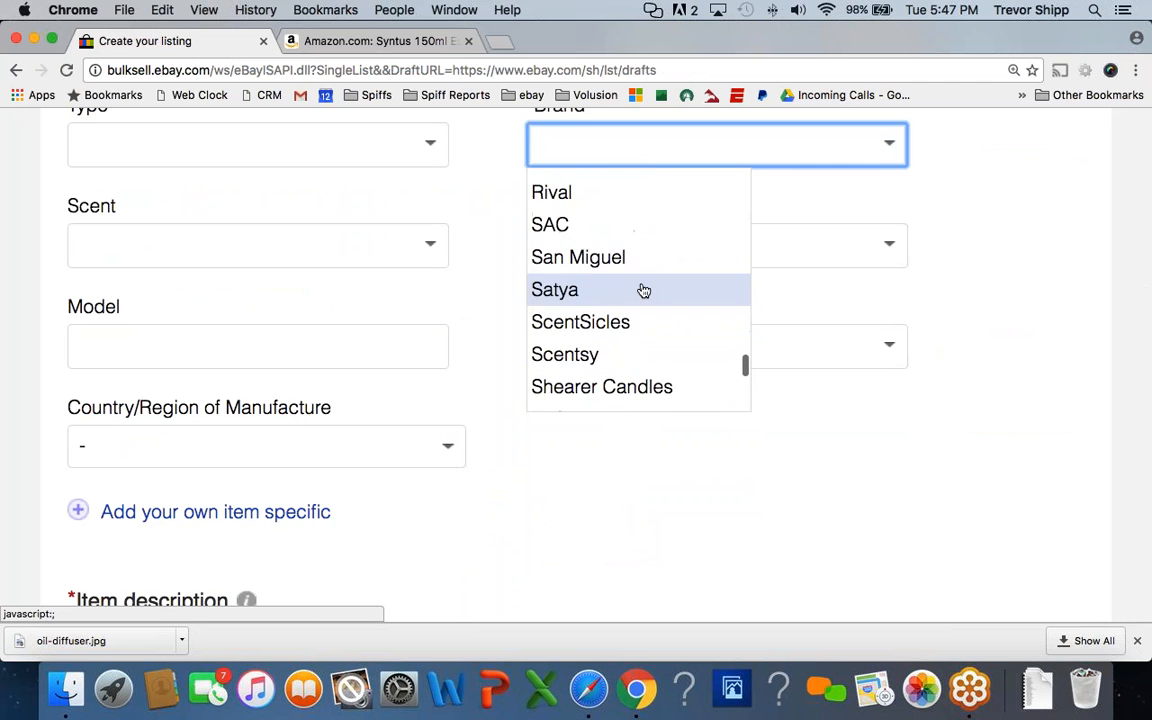
{"action": "scroll", "coordinate": [643, 290], "scroll_direction": "down", "scroll_amount": 10}
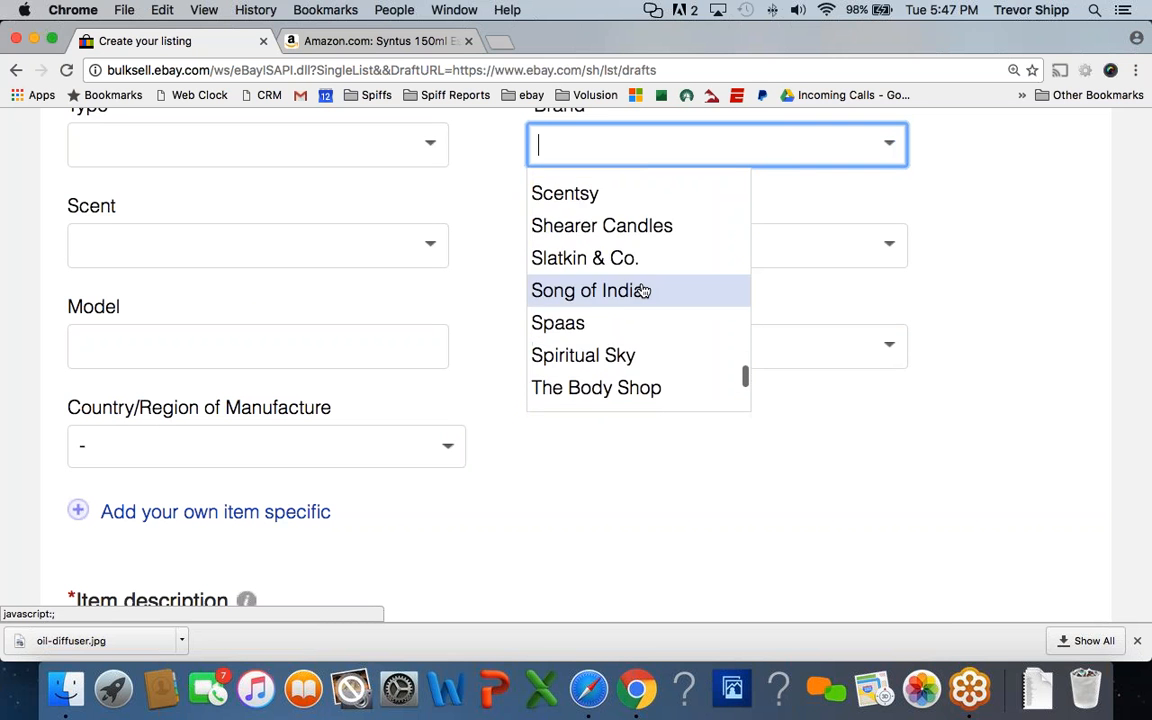
Enter "Syntus" as a custom Brand in the listing's item specifics
{"action": "scroll", "coordinate": [861, 301], "scroll_direction": "up", "scroll_amount": 3}
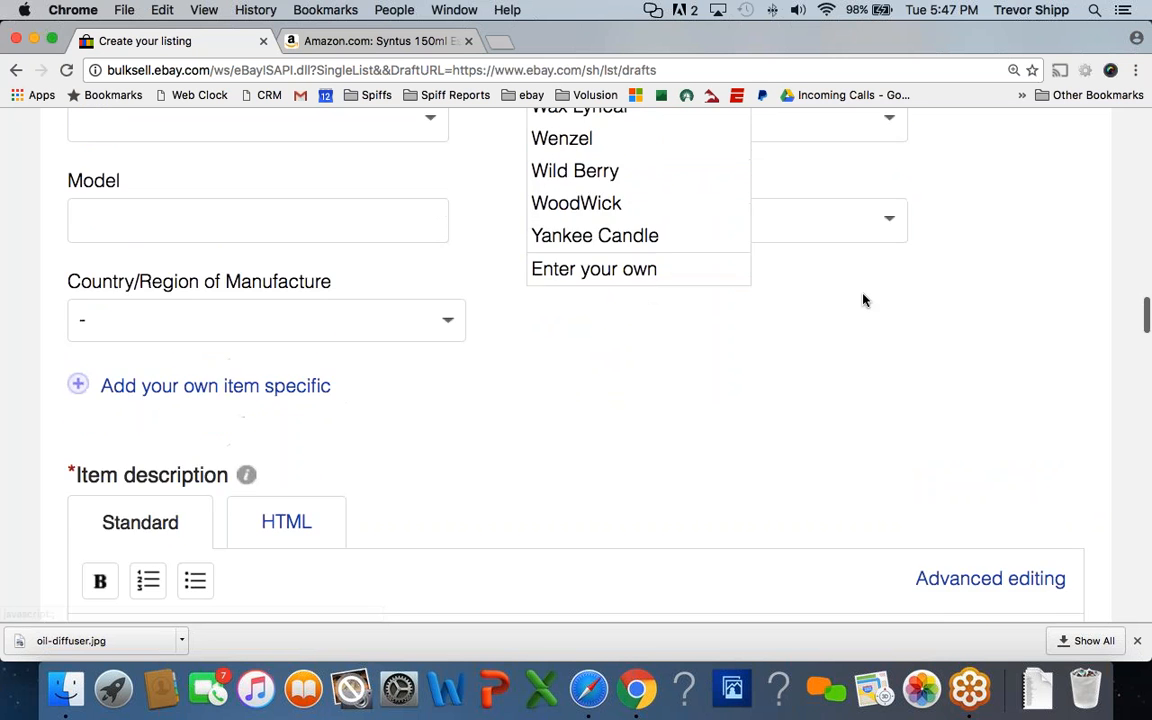
{"action": "left_click", "coordinate": [604, 368]}
{"action": "scroll", "coordinate": [666, 311], "scroll_direction": "up", "scroll_amount": 3}
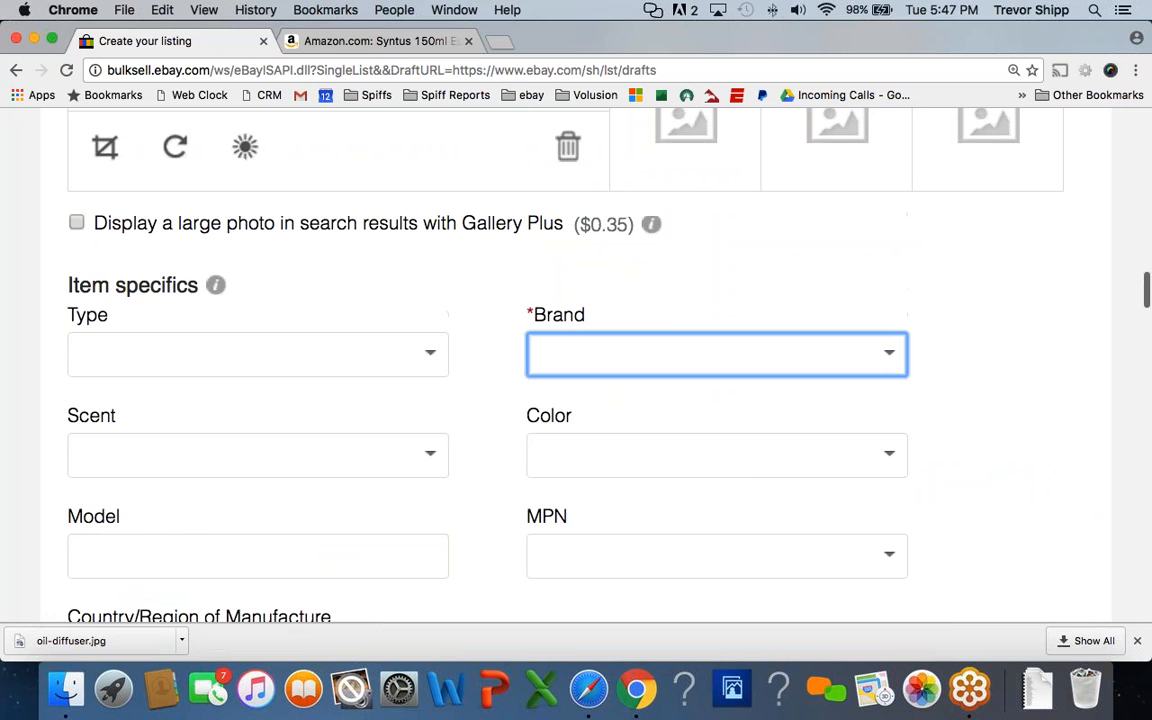
{"action": "type", "text": "Syntus"}
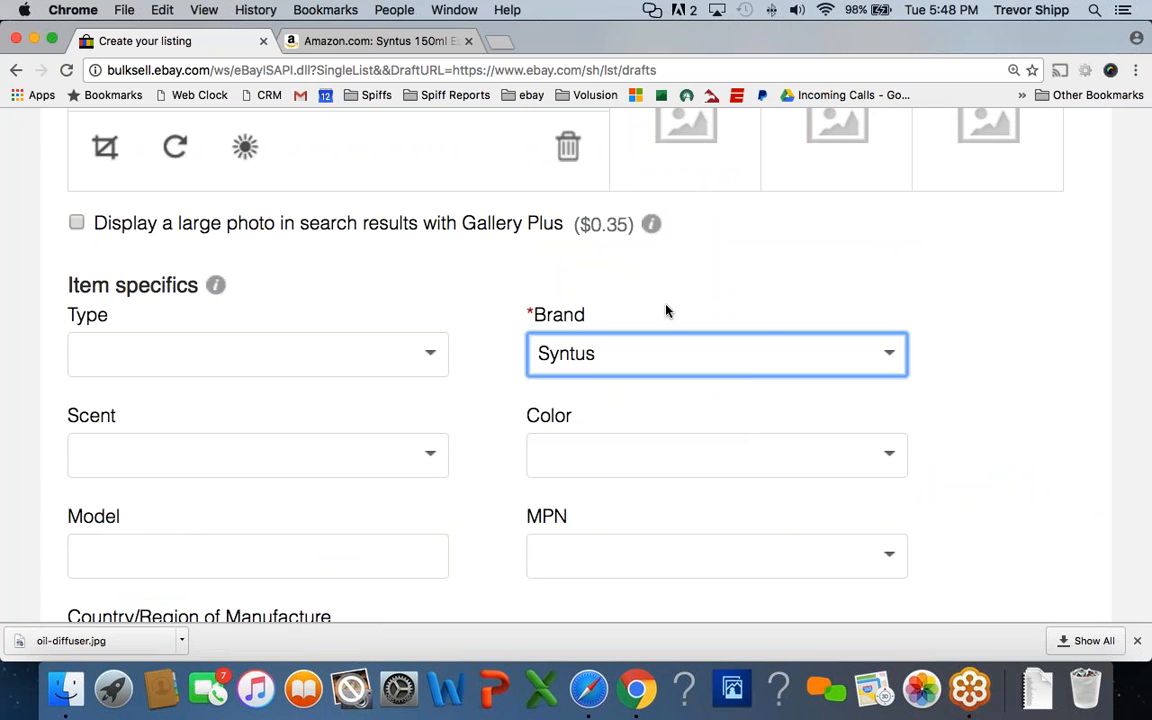
{"action": "left_click", "coordinate": [756, 284]}
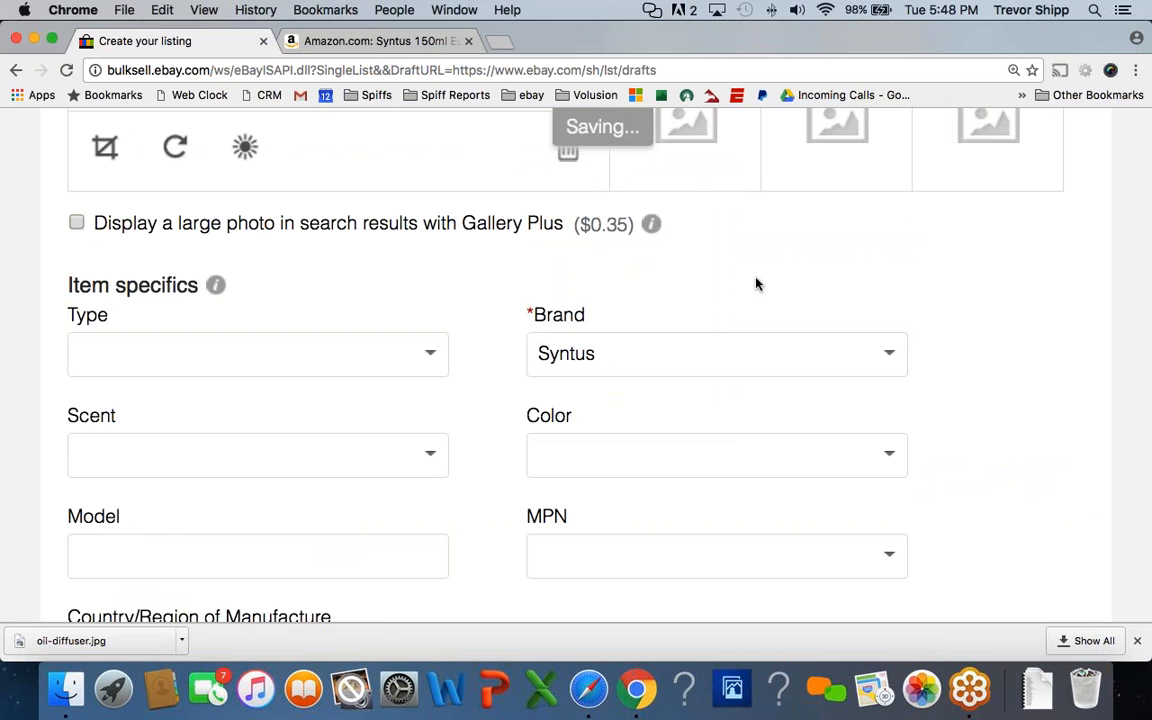
Set the item's Type to "Scented & Essential Oils" in the item specifics
{"action": "left_click", "coordinate": [387, 359]}
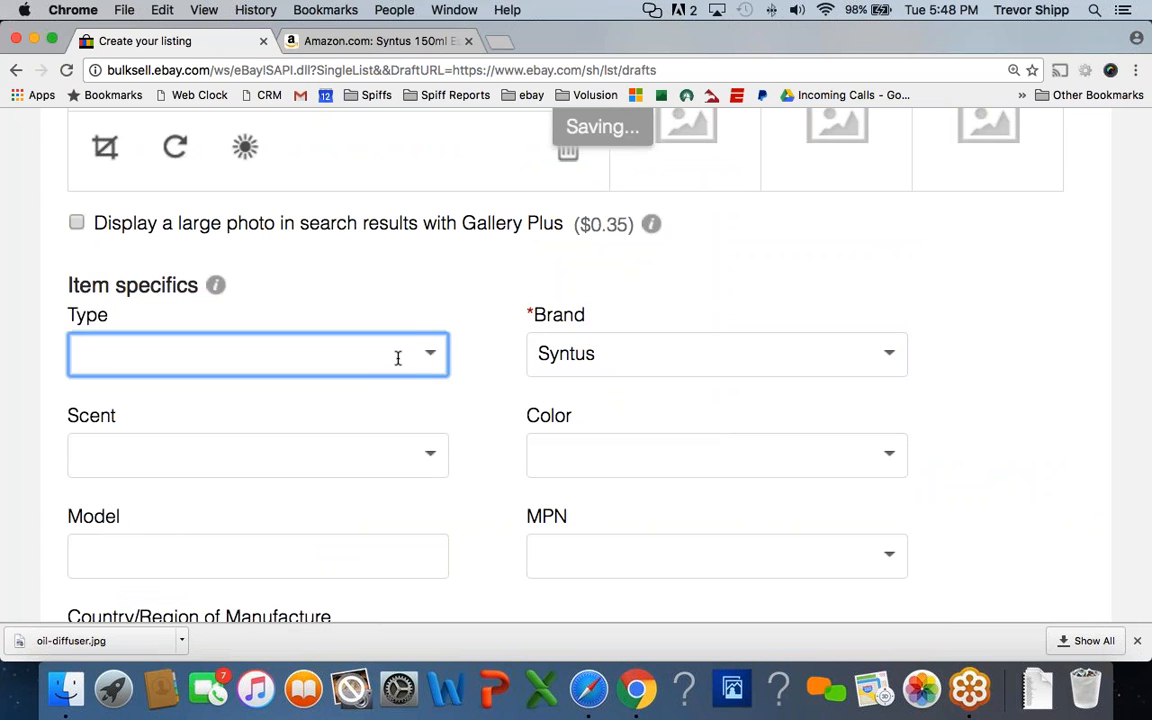
{"action": "scroll", "coordinate": [176, 482], "scroll_direction": "down", "scroll_amount": 2}
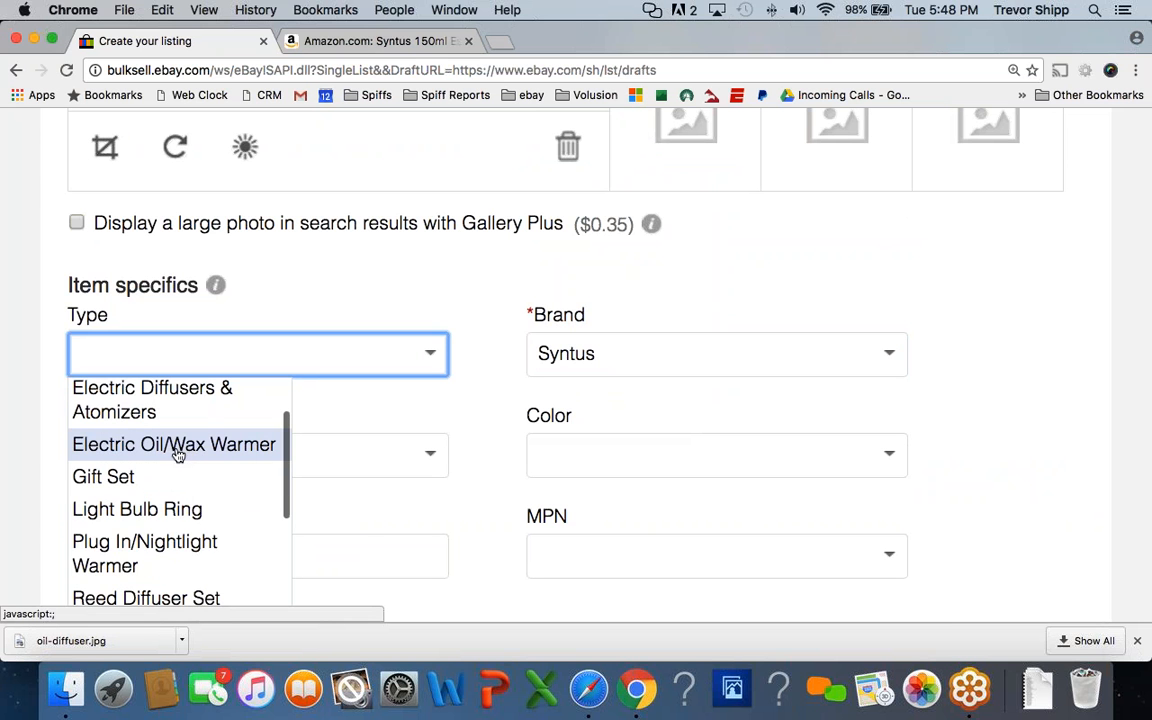
{"action": "scroll", "coordinate": [176, 455], "scroll_direction": "down", "scroll_amount": 5}
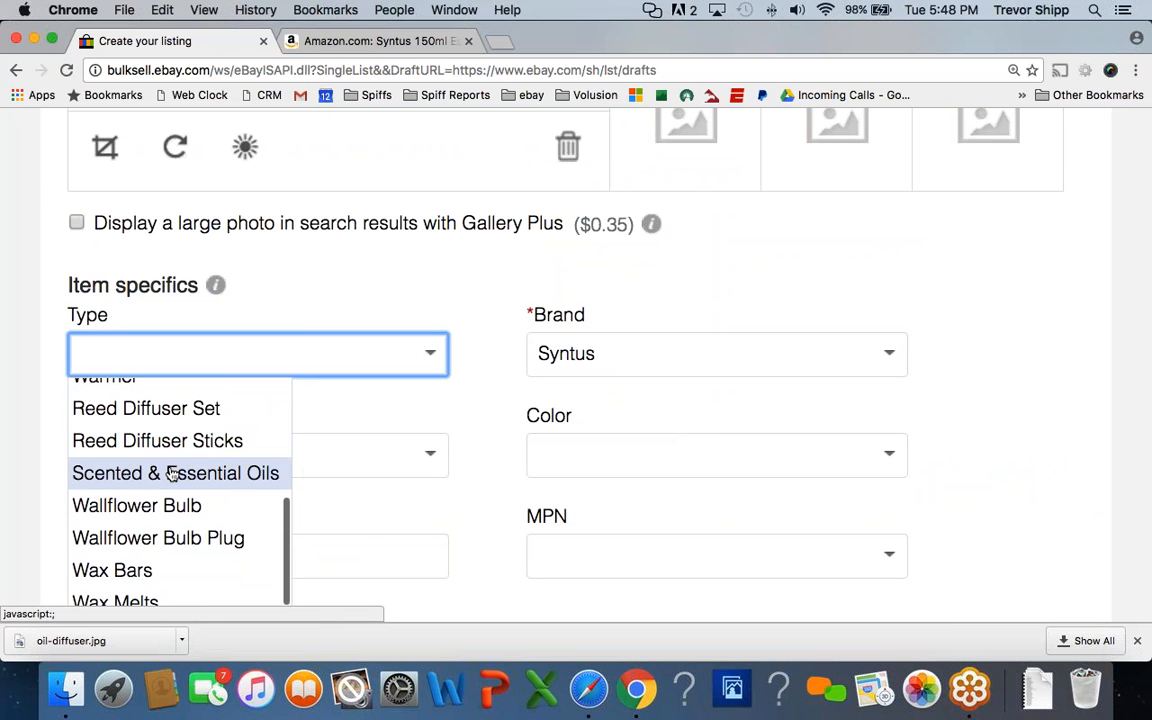
{"action": "left_click", "coordinate": [172, 474]}
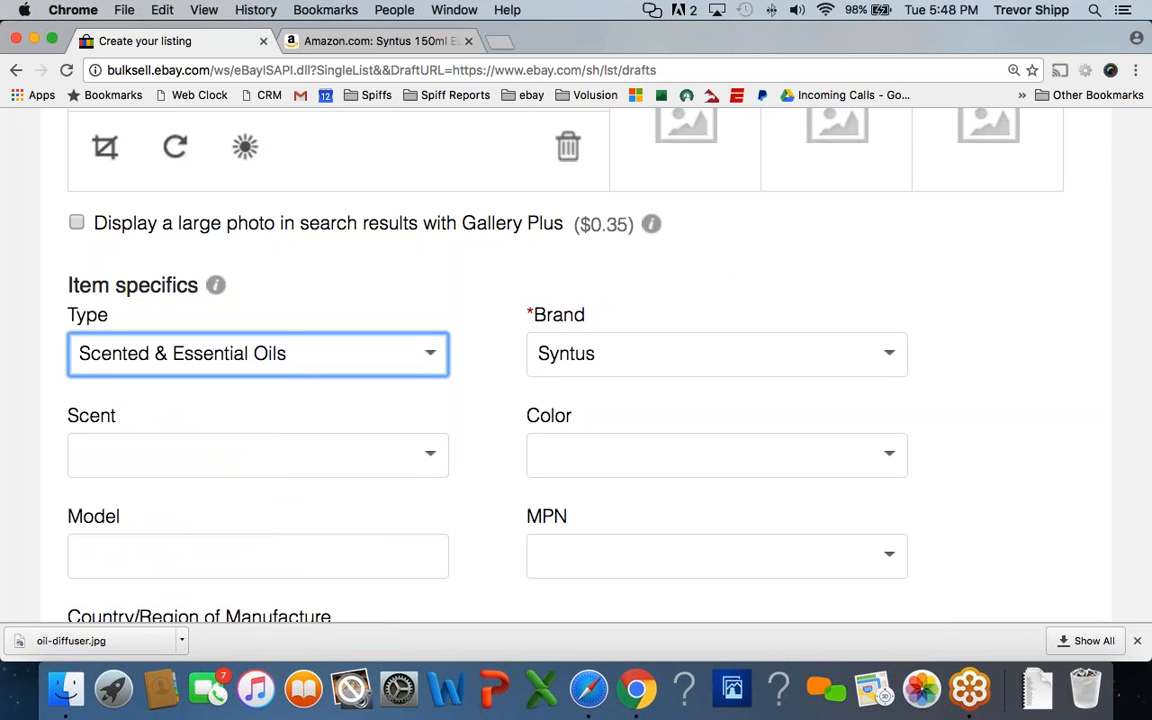
Enter "Various Scents" as a custom Scent value in the item specifics
{"action": "left_click", "coordinate": [422, 455]}
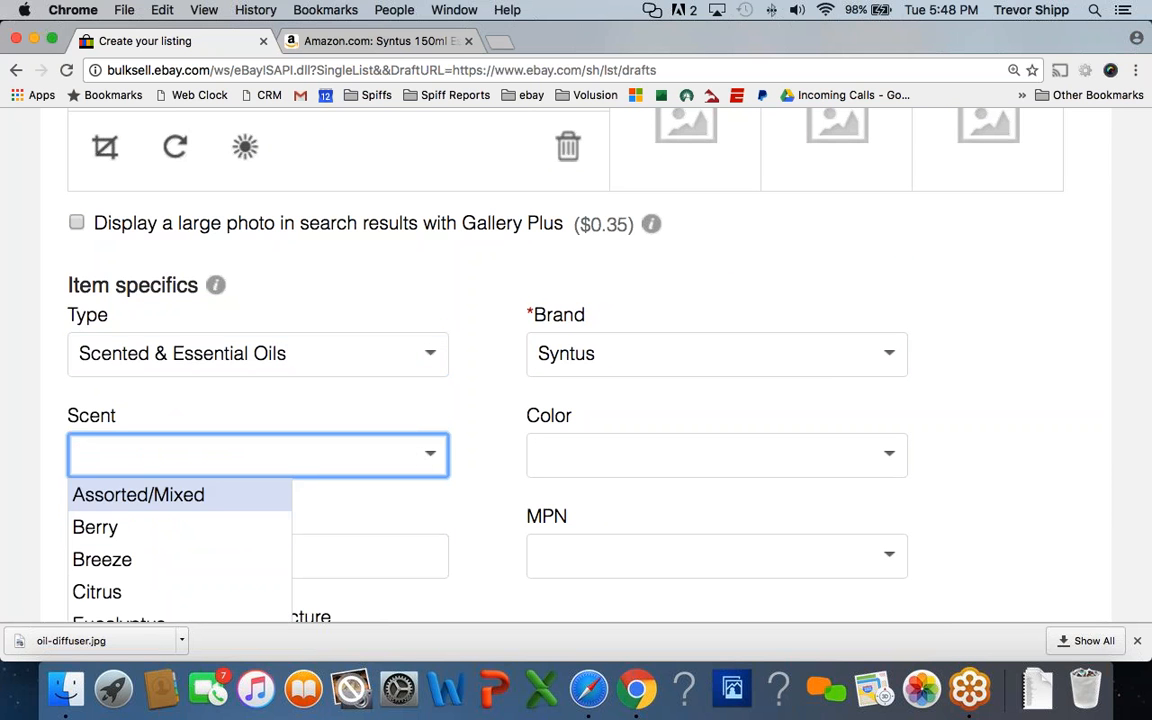
{"action": "scroll", "coordinate": [141, 517], "scroll_direction": "down", "scroll_amount": 15}
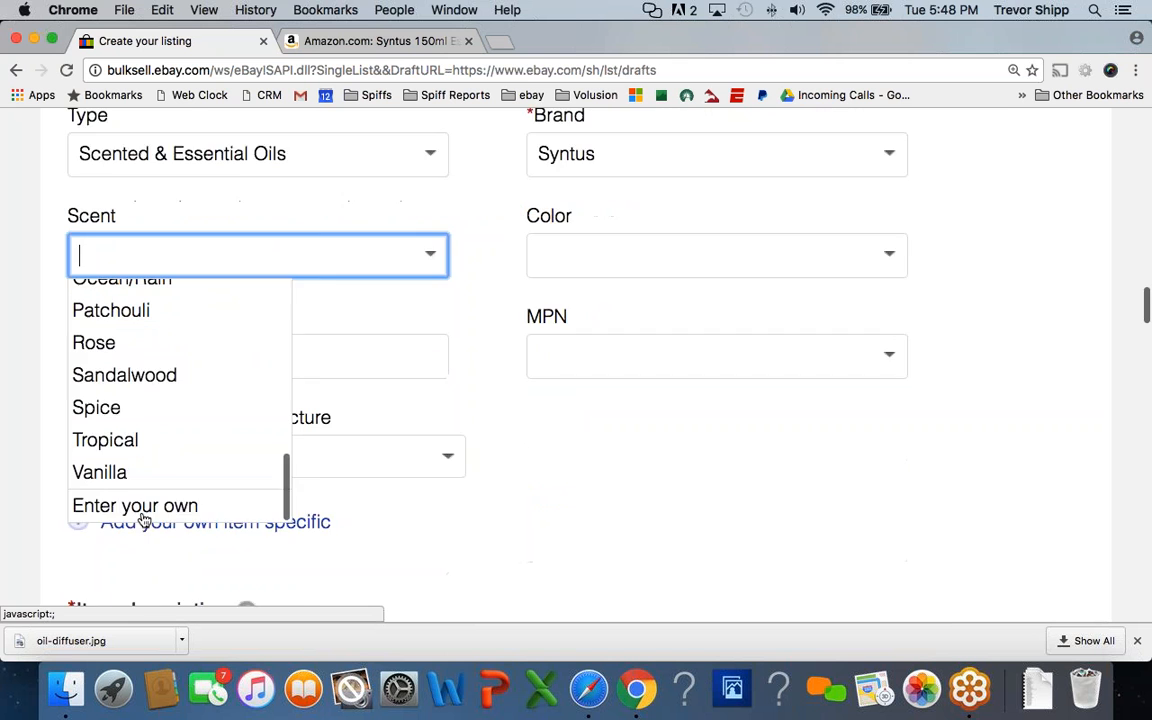
{"action": "scroll", "coordinate": [143, 518], "scroll_direction": "down", "scroll_amount": 1}
{"action": "left_click", "coordinate": [144, 456]}
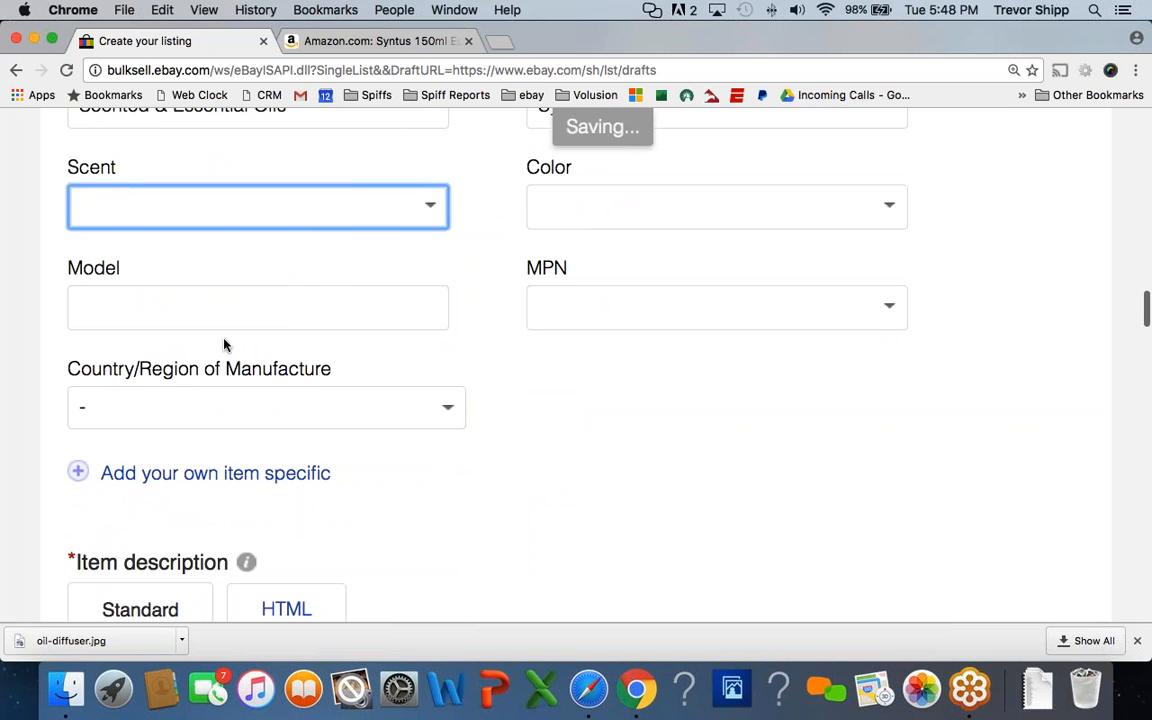
{"action": "type", "text": "Variou"}
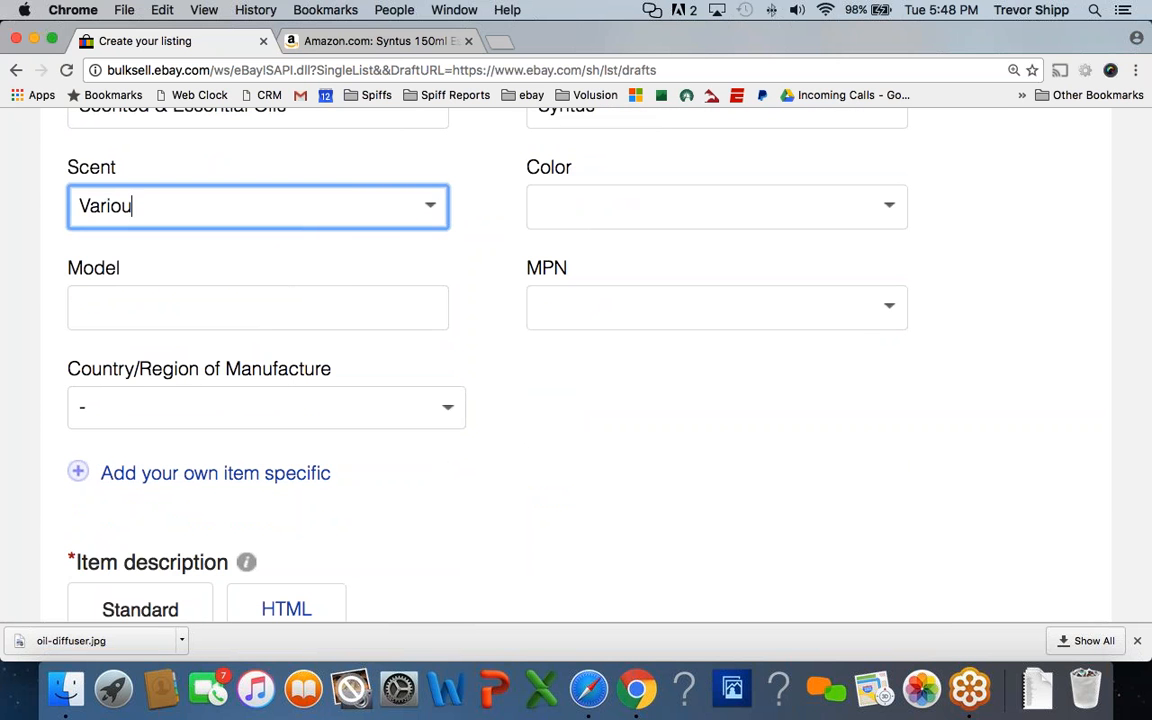
{"action": "type", "text": "s Scents"}
{"action": "key", "text": "Tab"}
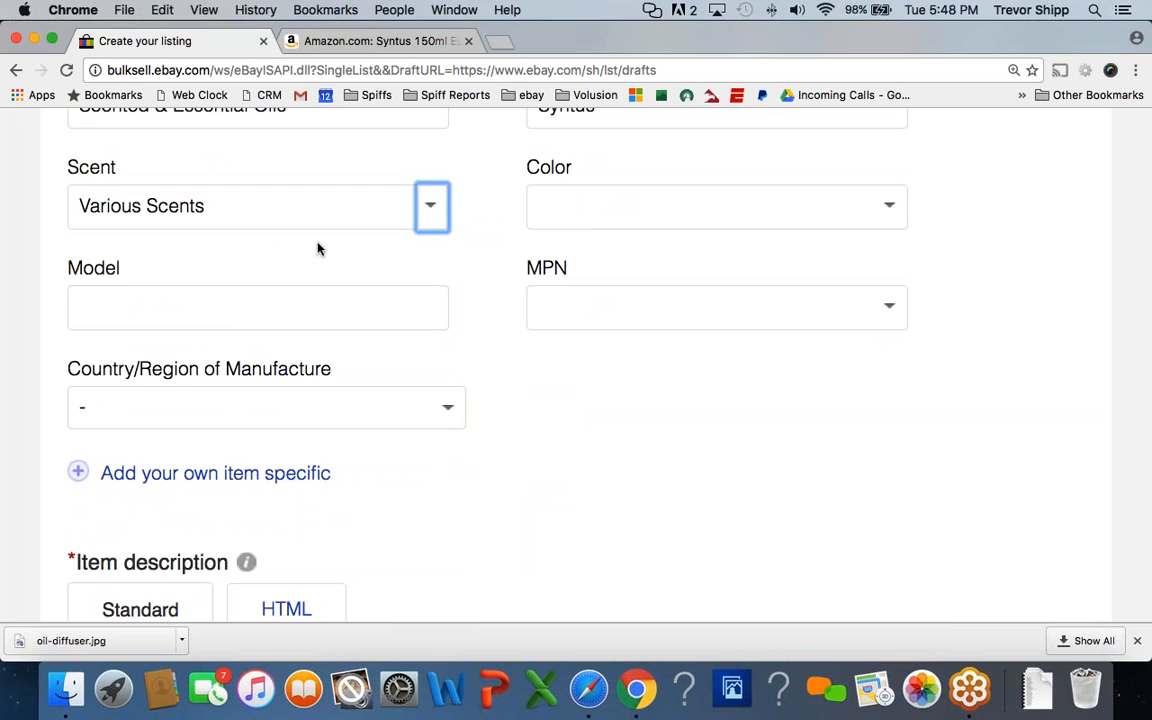
{"action": "left_click", "coordinate": [367, 401]}
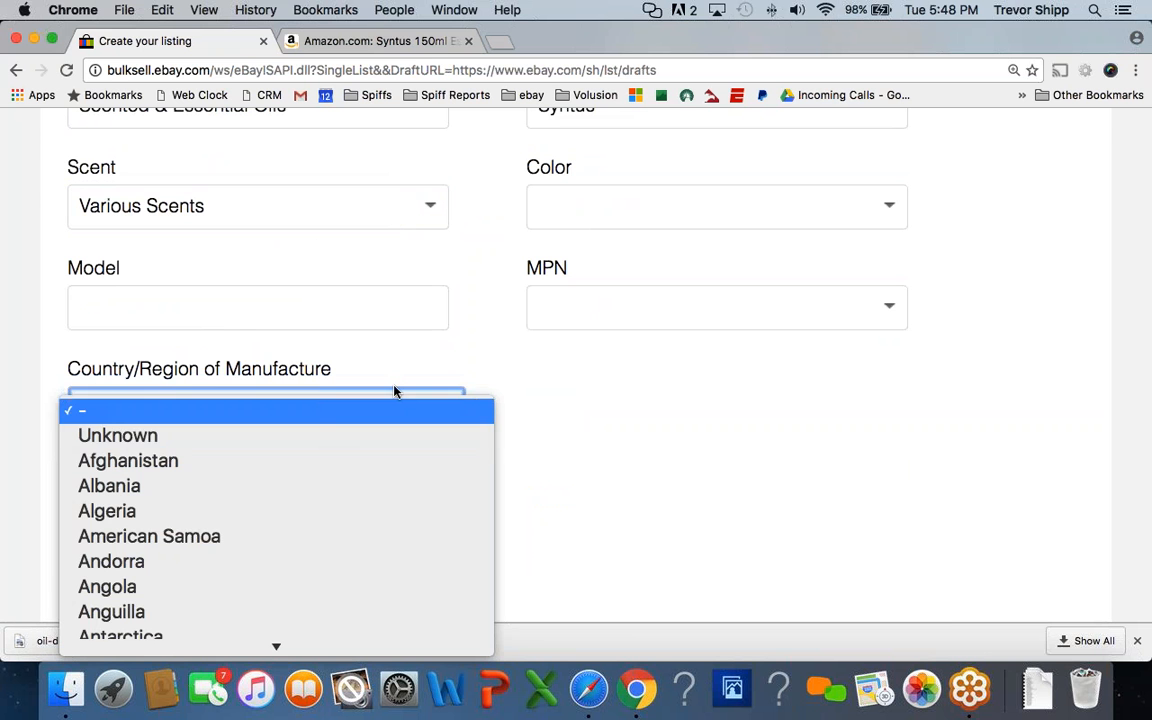
{"action": "left_click", "coordinate": [668, 473]}
{"action": "scroll", "coordinate": [219, 387], "scroll_direction": "down", "scroll_amount": 2}
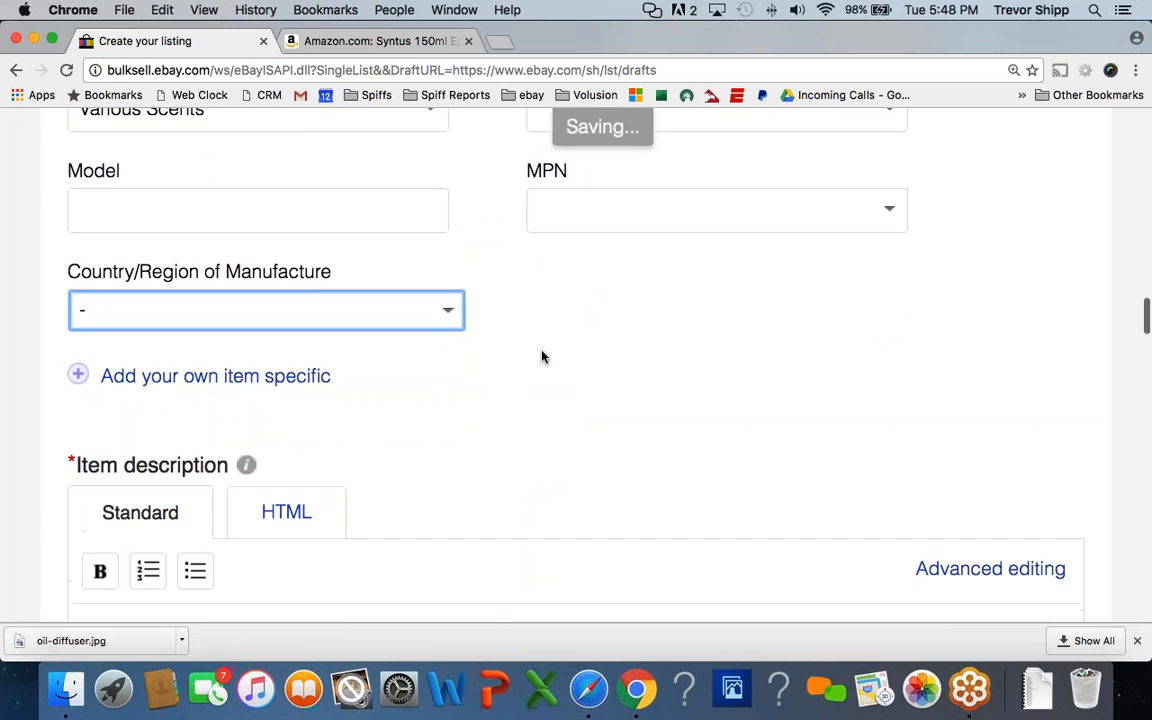
{"action": "scroll", "coordinate": [543, 357], "scroll_direction": "up", "scroll_amount": 5}
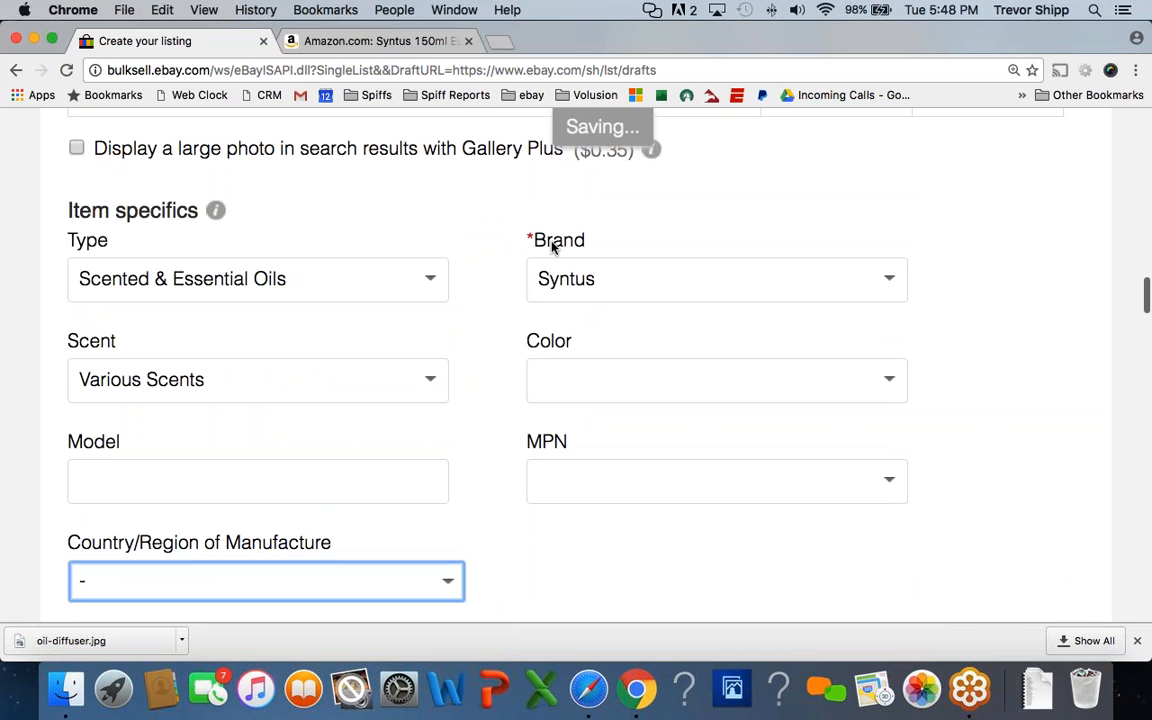
Copy the five feature bullet points from the Amazon product page into the eBay listing's item description
{"action": "scroll", "coordinate": [483, 247], "scroll_direction": "down", "scroll_amount": 3}
{"action": "scroll", "coordinate": [257, 293], "scroll_direction": "down", "scroll_amount": 4}
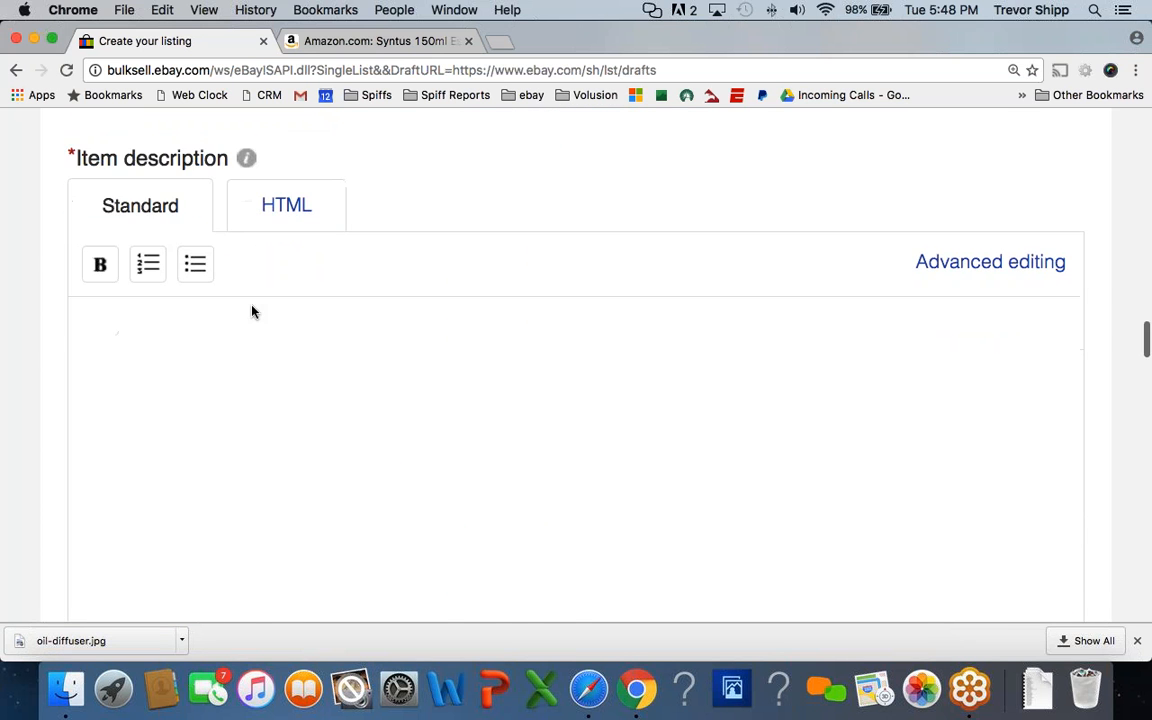
{"action": "left_click", "coordinate": [355, 40]}
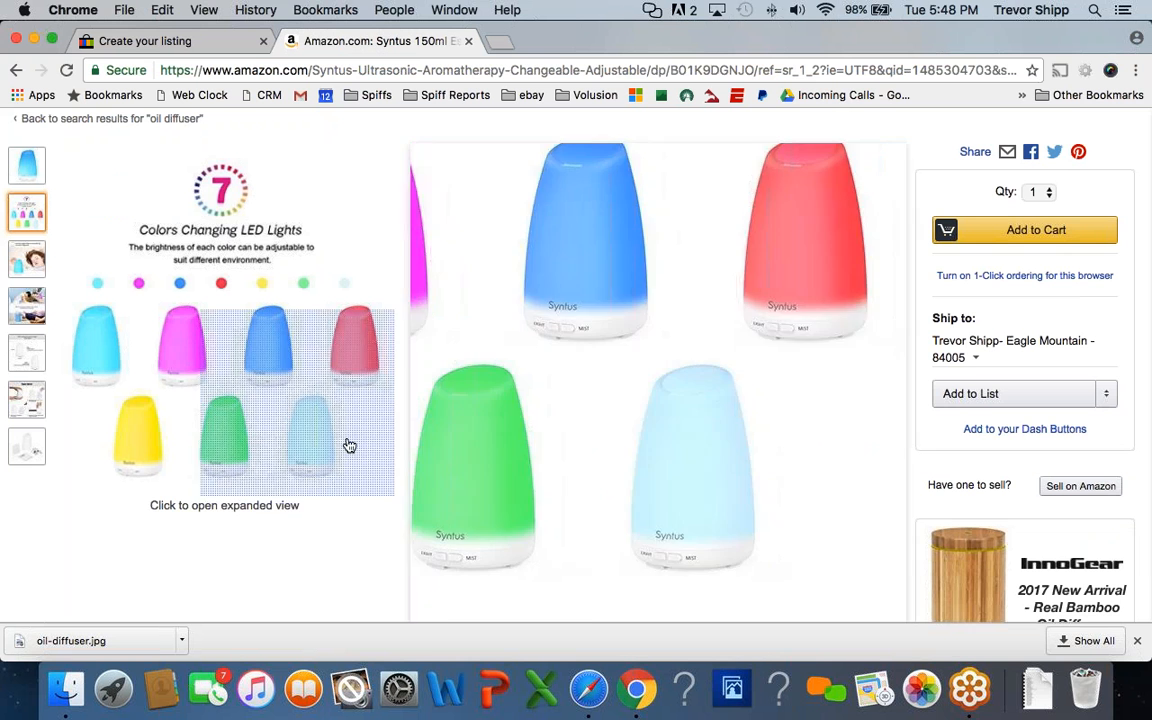
{"action": "left_click_drag", "start_coordinate": [493, 578], "coordinate": [426, 441]}
{"action": "key", "text": "super+c"}
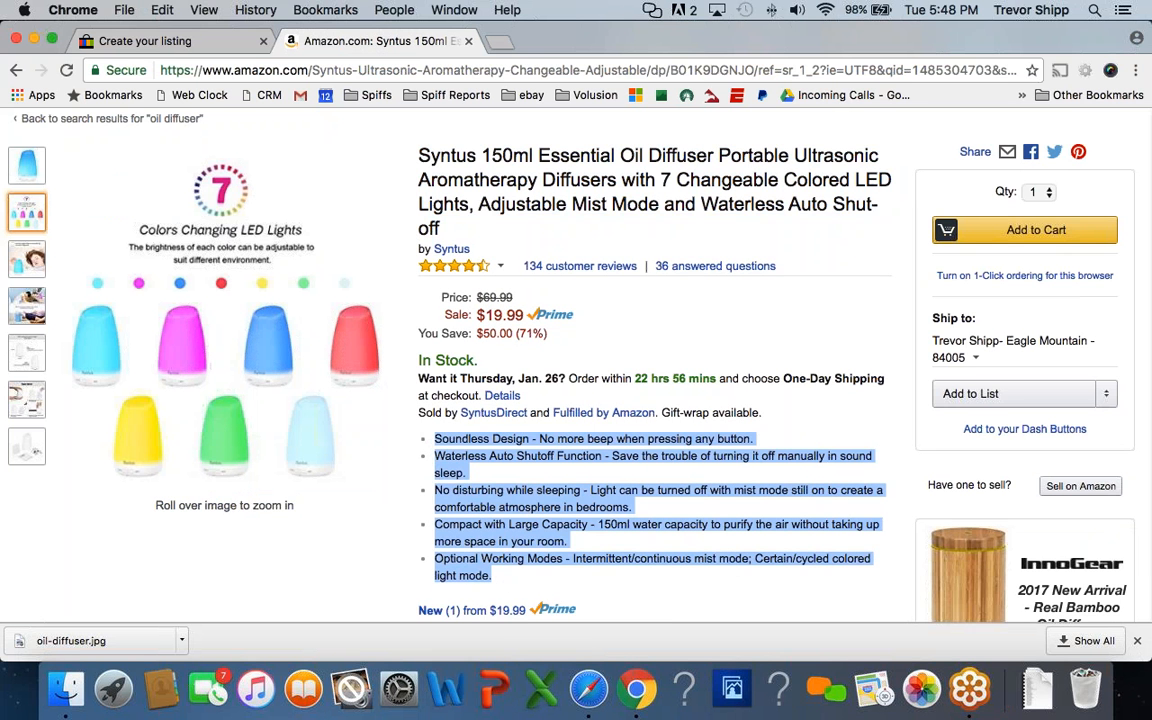
{"action": "left_click", "coordinate": [152, 41]}
{"action": "scroll", "coordinate": [242, 325], "scroll_direction": "down", "scroll_amount": 2}
{"action": "left_click", "coordinate": [242, 325]}
{"action": "key", "text": "super+v"}
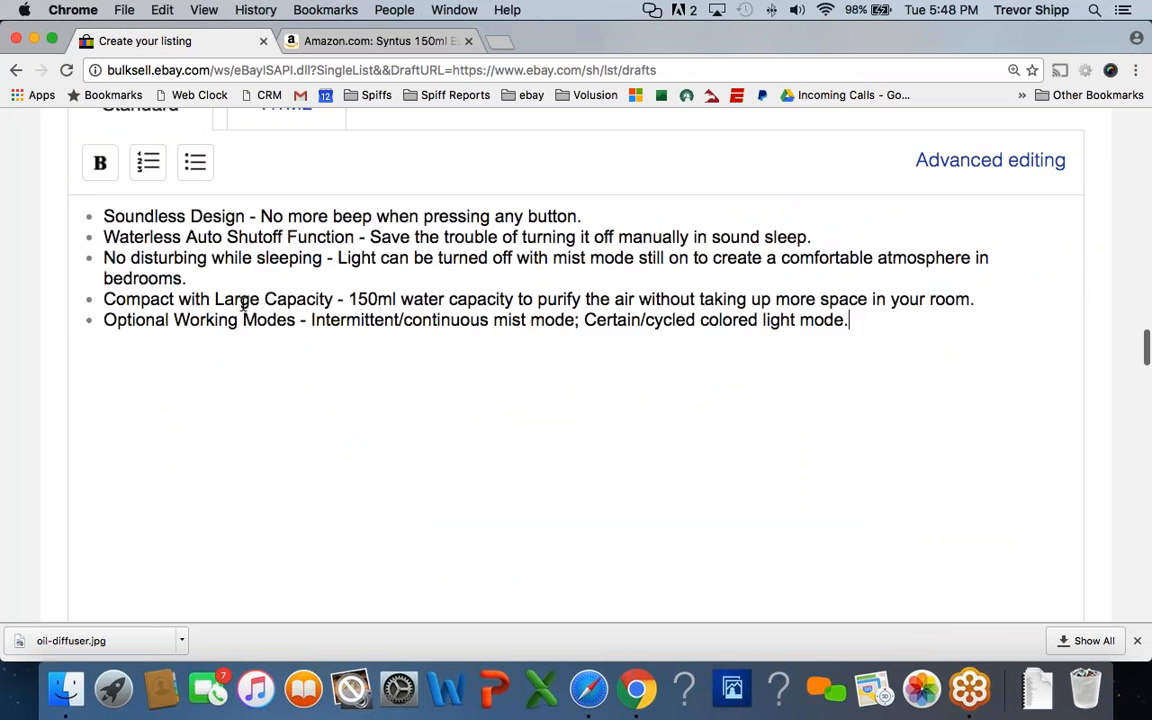
{"action": "scroll", "coordinate": [378, 362], "scroll_direction": "up", "scroll_amount": 4}
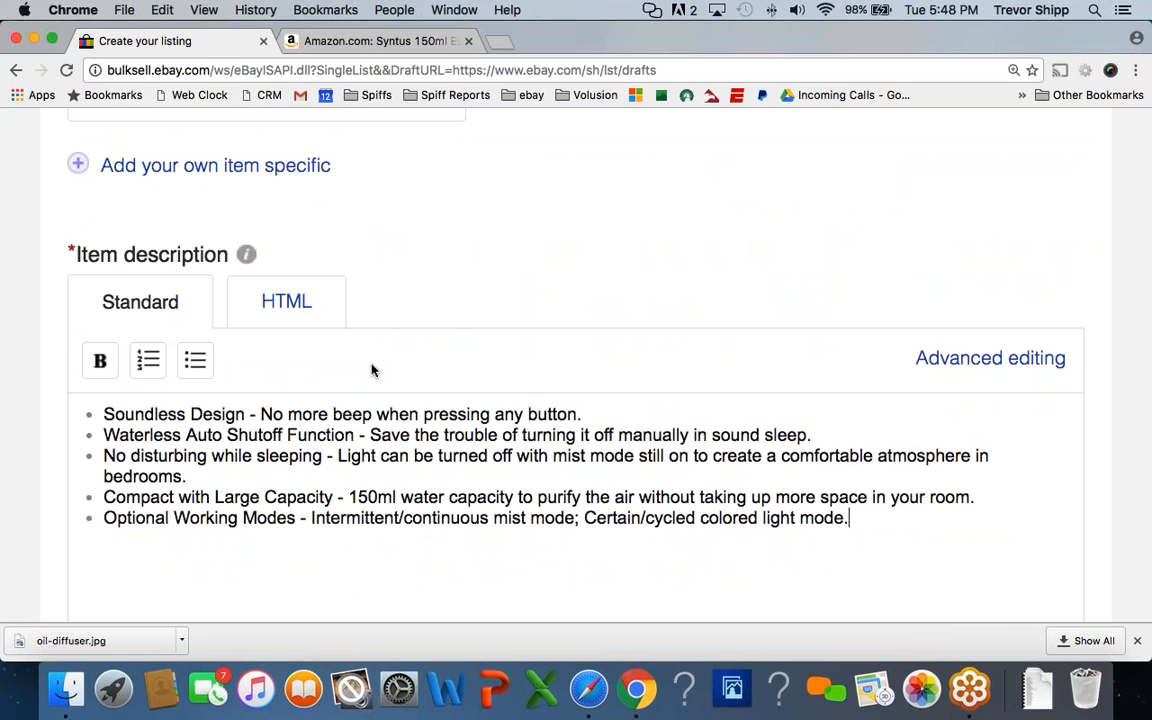
Change the listing's format to "Fixed price" in the selling details
{"action": "scroll", "coordinate": [335, 377], "scroll_direction": "down", "scroll_amount": 3}
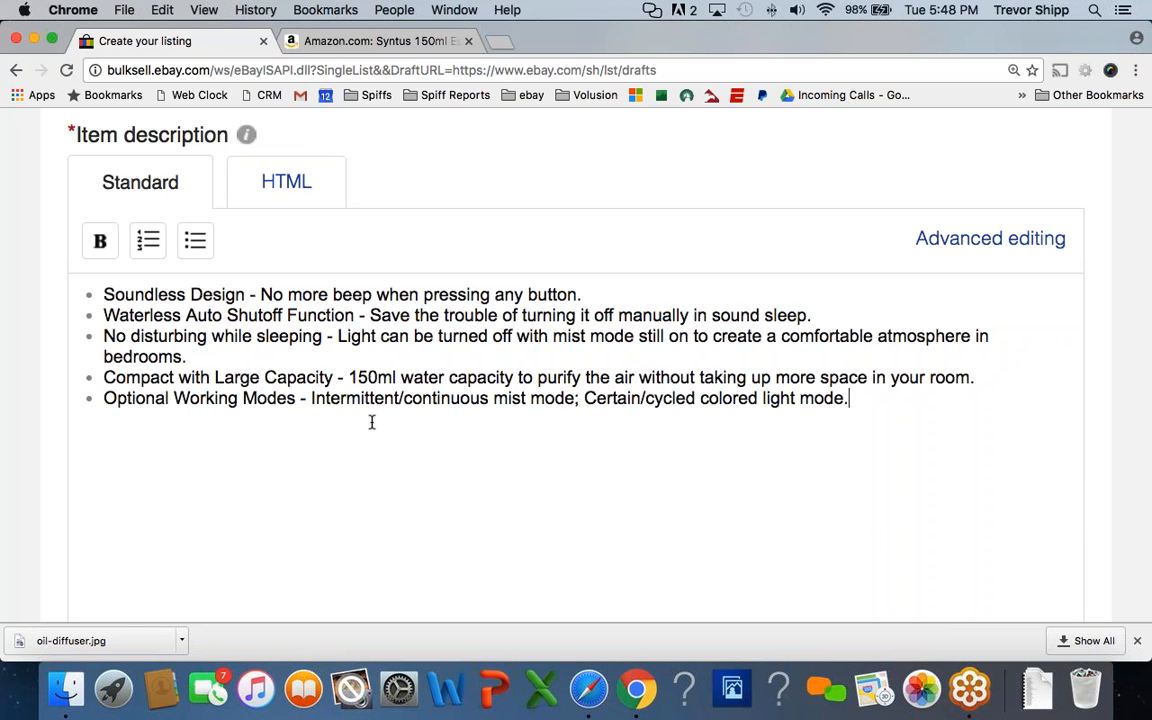
{"action": "scroll", "coordinate": [390, 400], "scroll_direction": "down", "scroll_amount": 5}
{"action": "scroll", "coordinate": [358, 407], "scroll_direction": "down", "scroll_amount": 3}
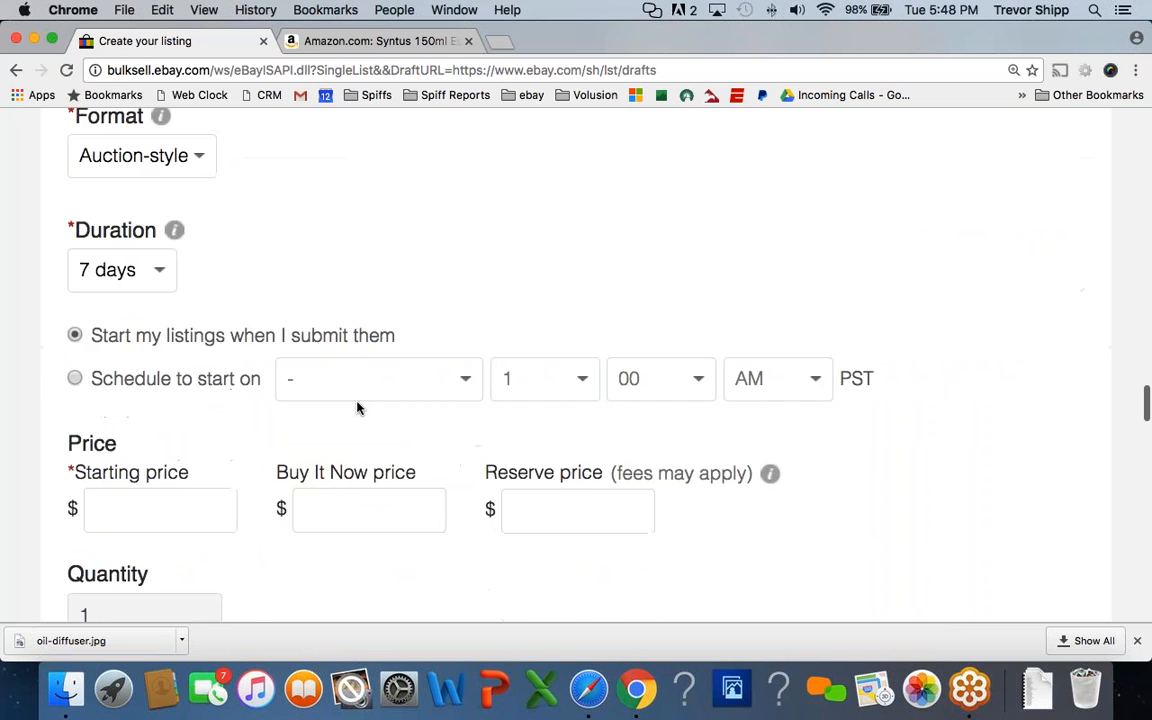
{"action": "scroll", "coordinate": [358, 407], "scroll_direction": "up", "scroll_amount": 1}
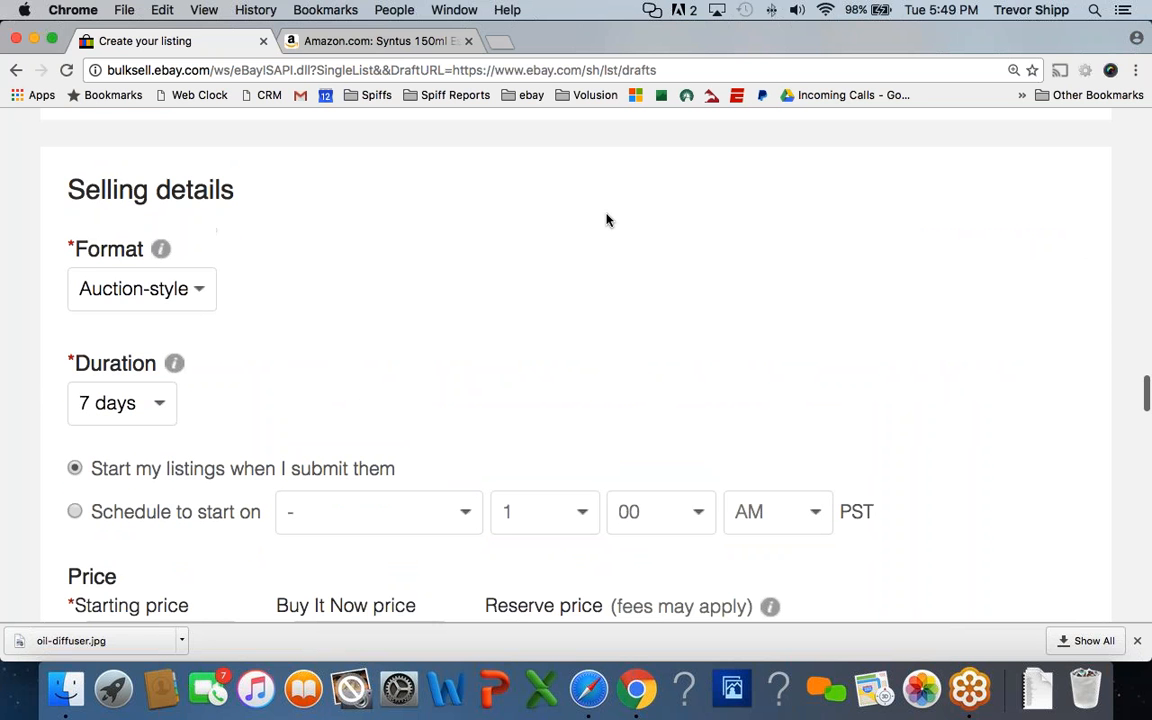
{"action": "left_click", "coordinate": [131, 276]}
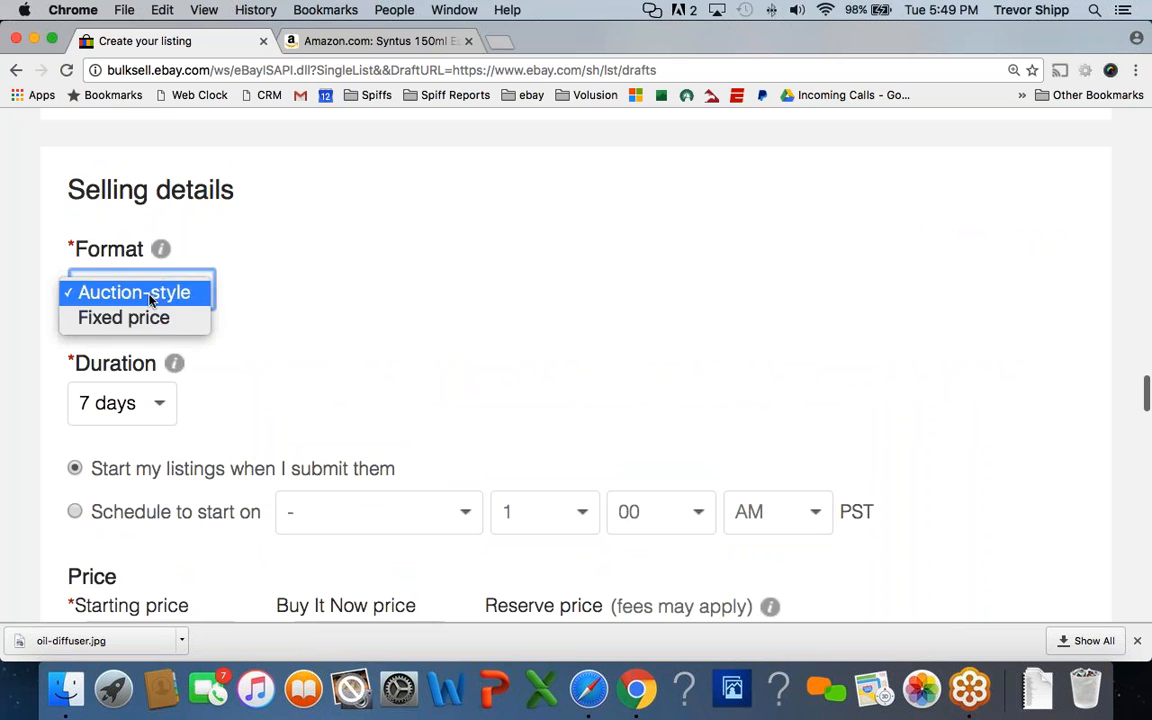
{"action": "left_click", "coordinate": [143, 318]}
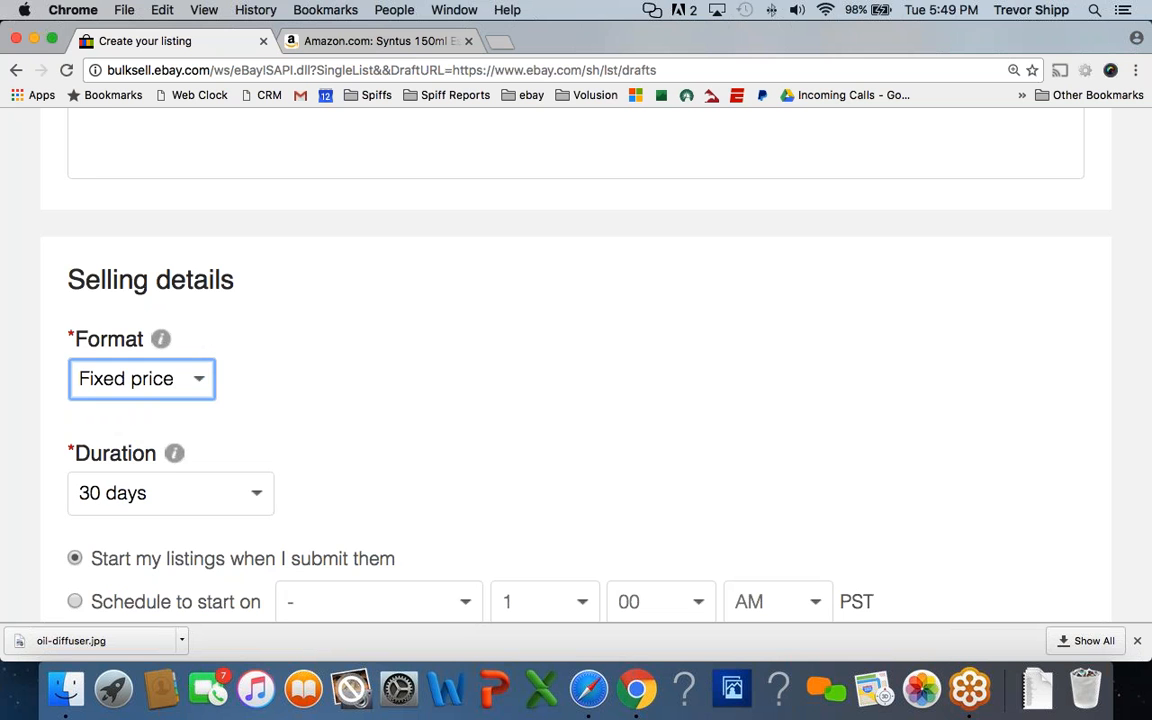
Keep the listing set to start when submitted and enter a Buy It Now price of $30.99
{"action": "scroll", "coordinate": [345, 399], "scroll_direction": "down", "scroll_amount": 3}
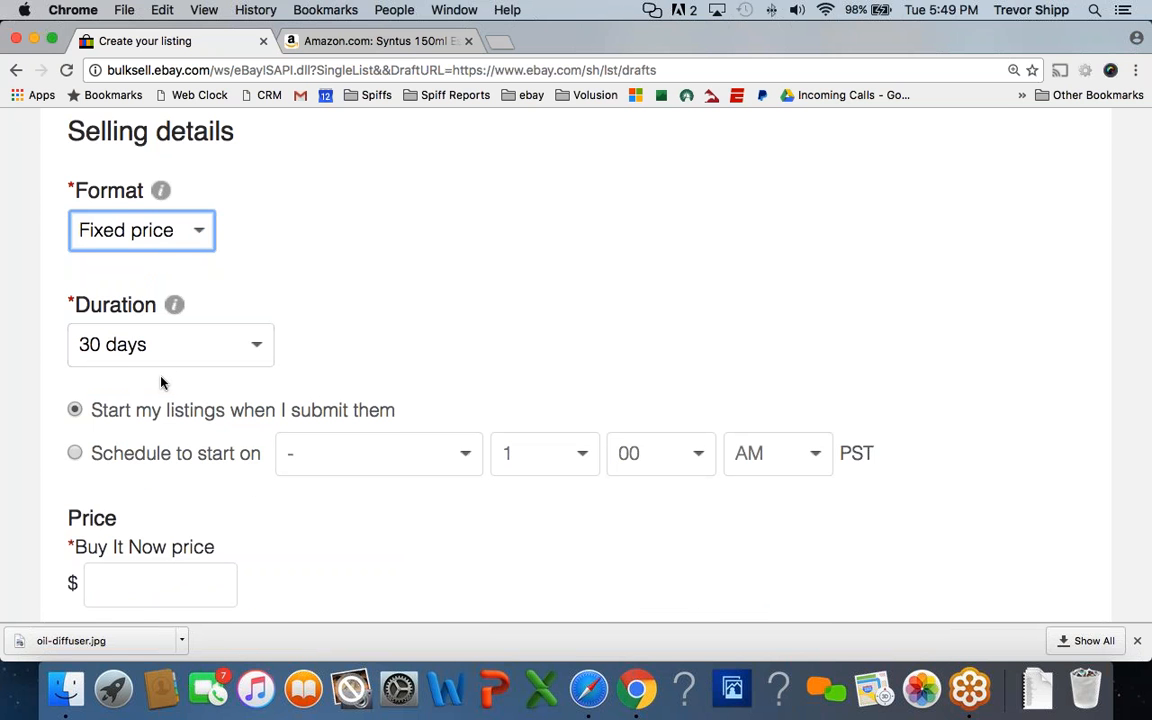
{"action": "scroll", "coordinate": [161, 381], "scroll_direction": "down", "scroll_amount": 3}
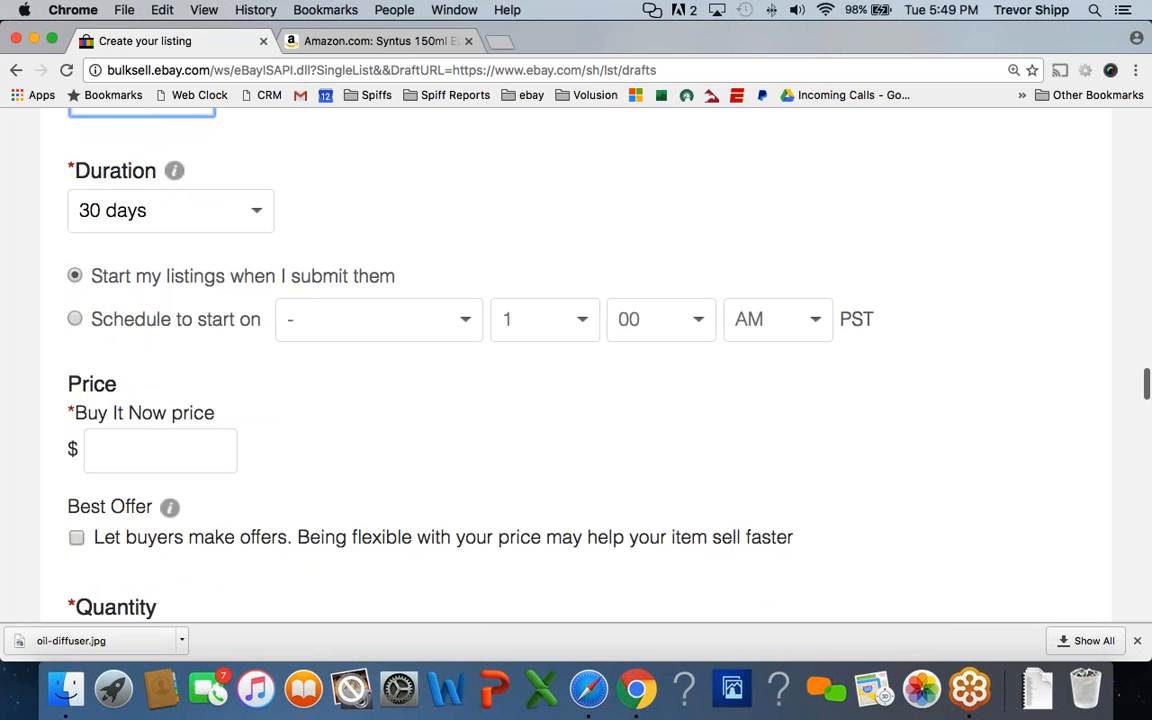
{"action": "left_click", "coordinate": [75, 318]}
{"action": "left_click", "coordinate": [76, 275]}
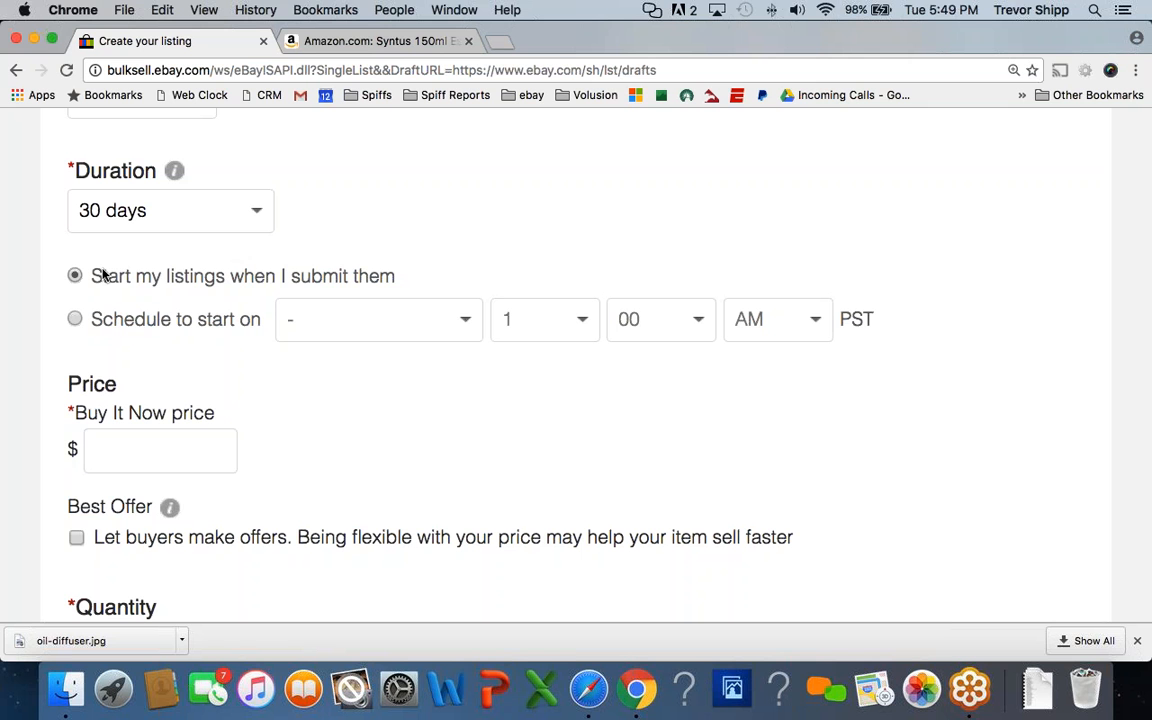
{"action": "left_click_drag", "start_coordinate": [106, 277], "coordinate": [359, 268]}
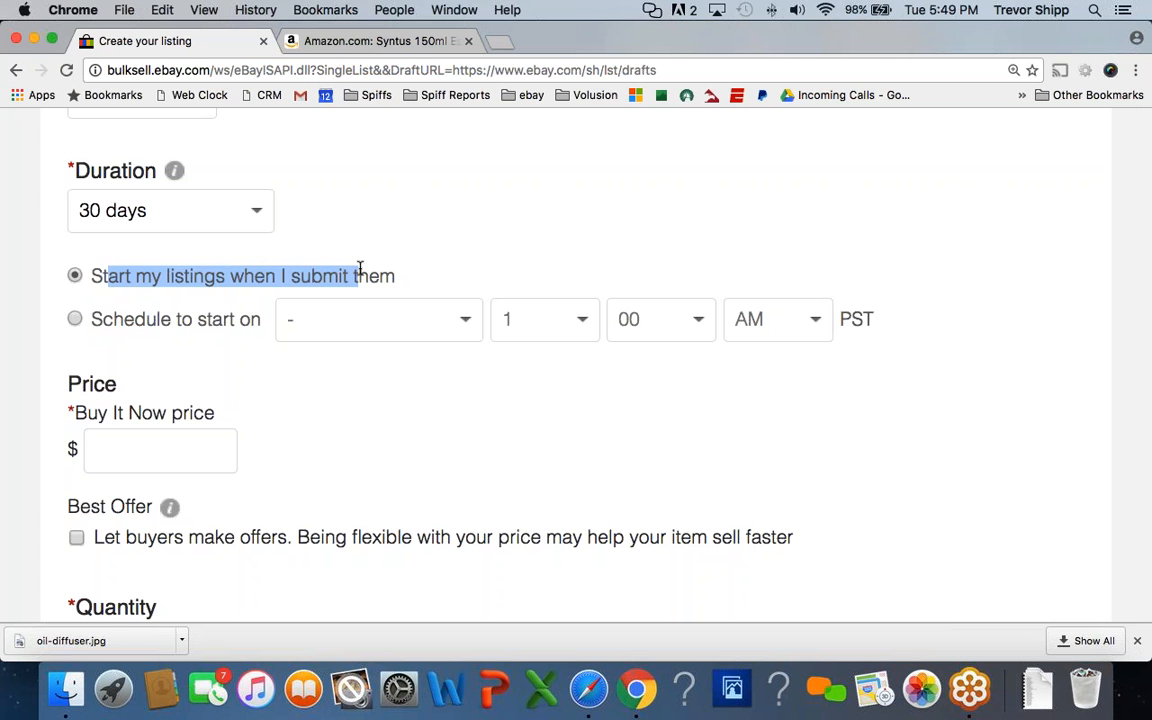
{"action": "left_click", "coordinate": [160, 451]}
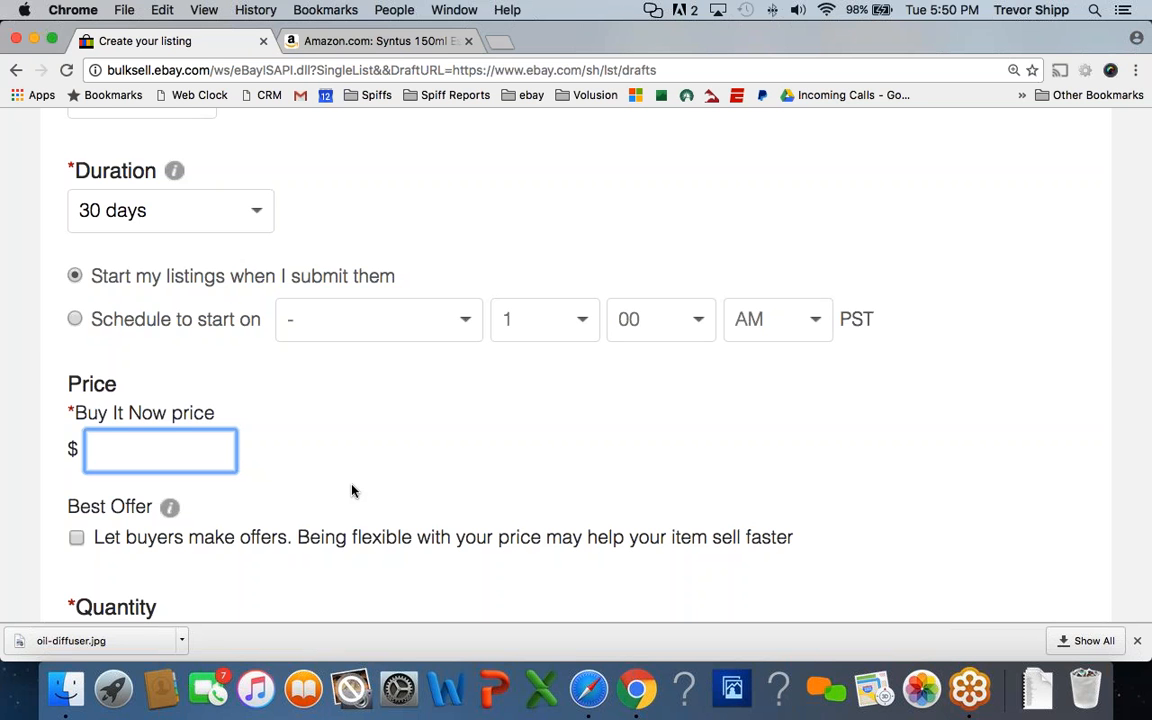
{"action": "left_click", "coordinate": [160, 452]}
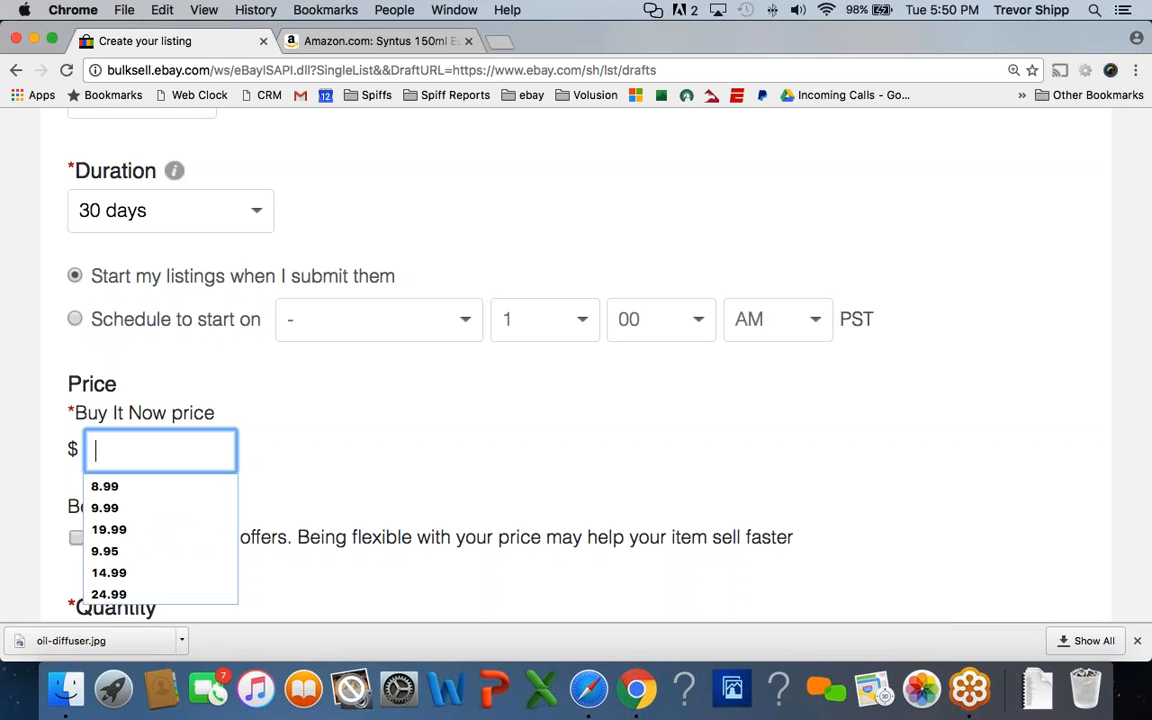
{"action": "type", "text": "30.99"}
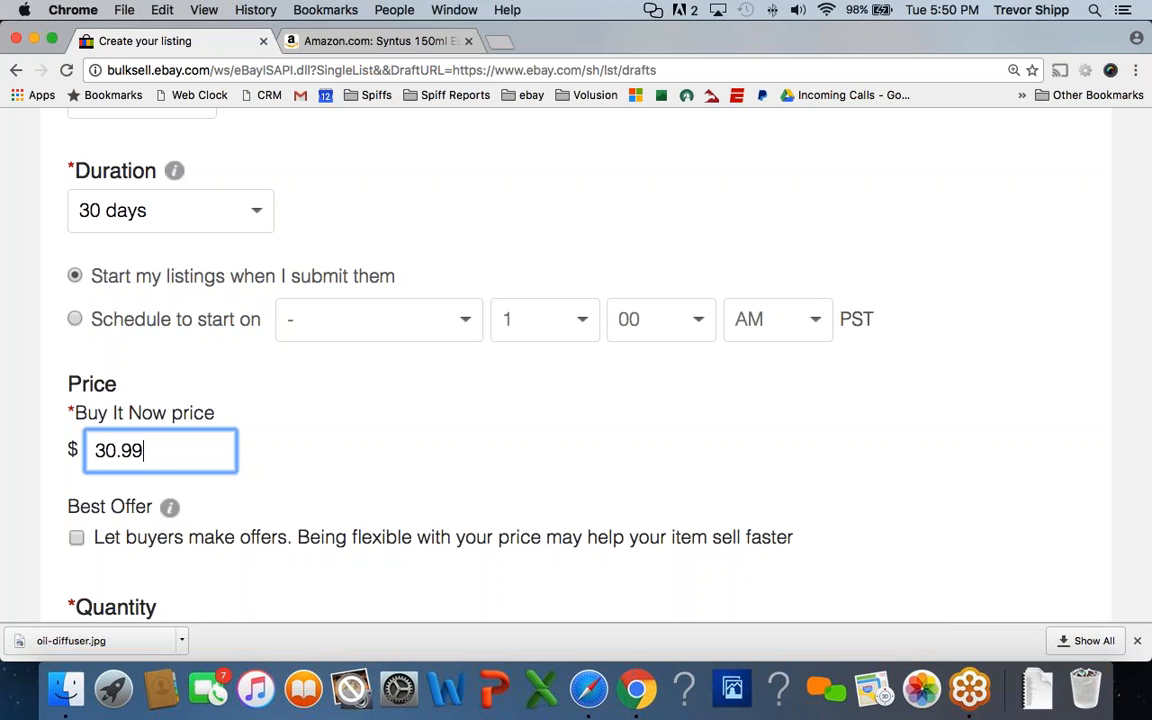
Review the Best Offer, quantity, private listing and donation options in the selling details
{"action": "scroll", "coordinate": [548, 360], "scroll_direction": "down", "scroll_amount": 3}
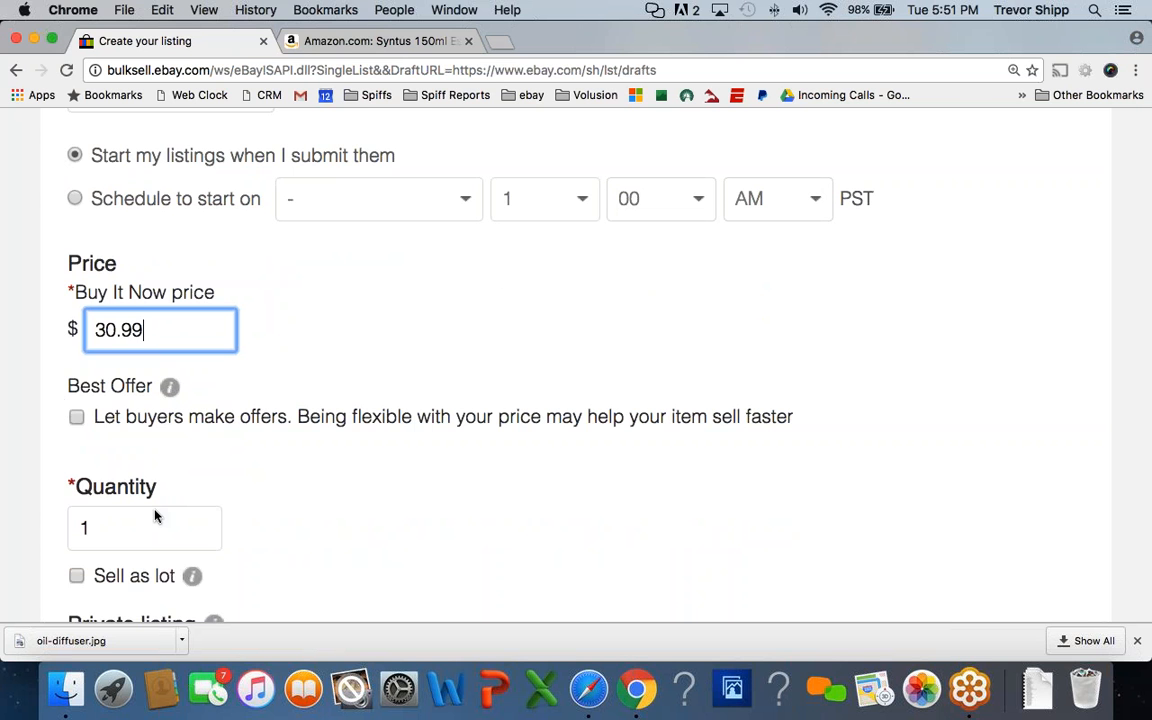
{"action": "mouse_move", "coordinate": [60, 368]}
{"action": "left_mouse_down"}
{"action": "mouse_move", "coordinate": [565, 363]}
{"action": "mouse_move", "coordinate": [828, 404]}
{"action": "mouse_move", "coordinate": [658, 468]}
{"action": "mouse_move", "coordinate": [33, 454]}
{"action": "mouse_move", "coordinate": [60, 370]}
{"action": "mouse_move", "coordinate": [166, 405]}
{"action": "left_mouse_up"}
{"action": "scroll", "coordinate": [282, 400], "scroll_direction": "down", "scroll_amount": 3}
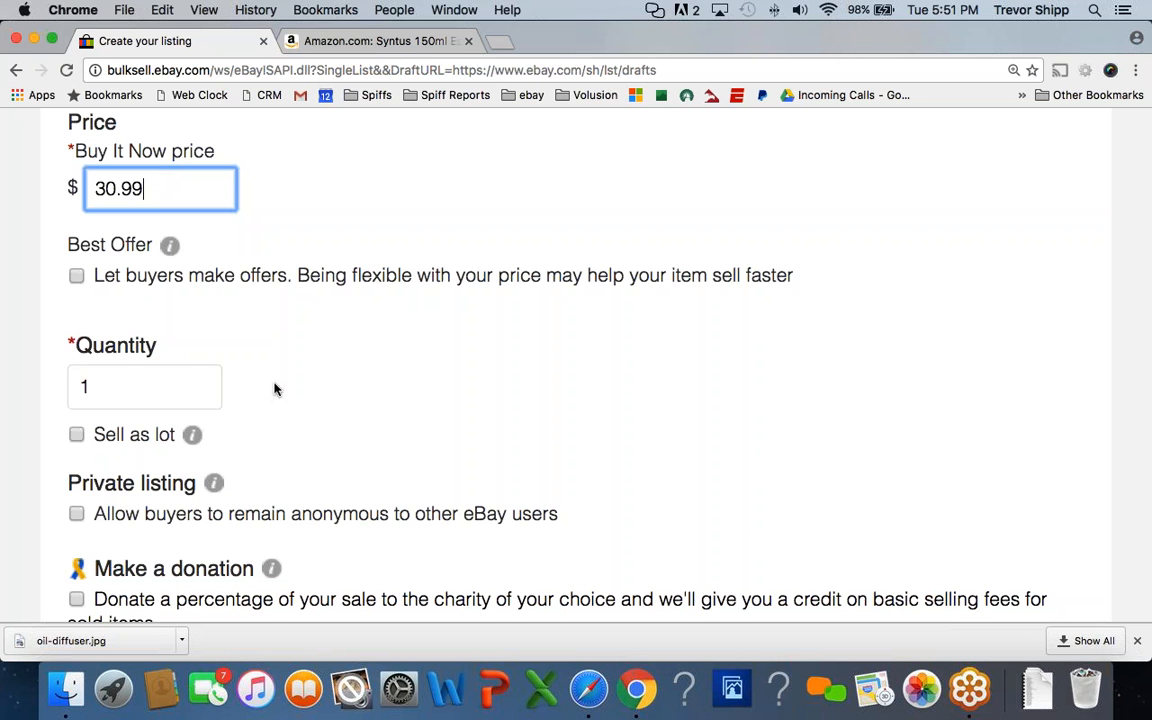
{"action": "scroll", "coordinate": [190, 358], "scroll_direction": "down", "scroll_amount": 1}
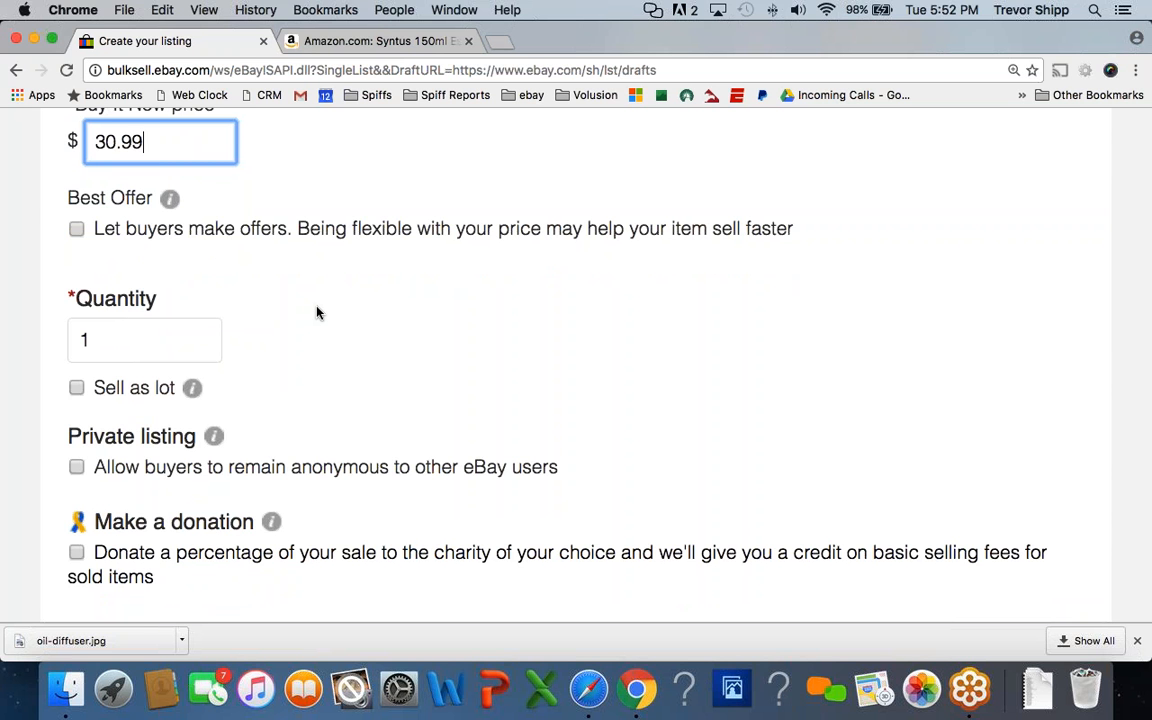
{"action": "scroll", "coordinate": [316, 313], "scroll_direction": "up", "scroll_amount": 5}
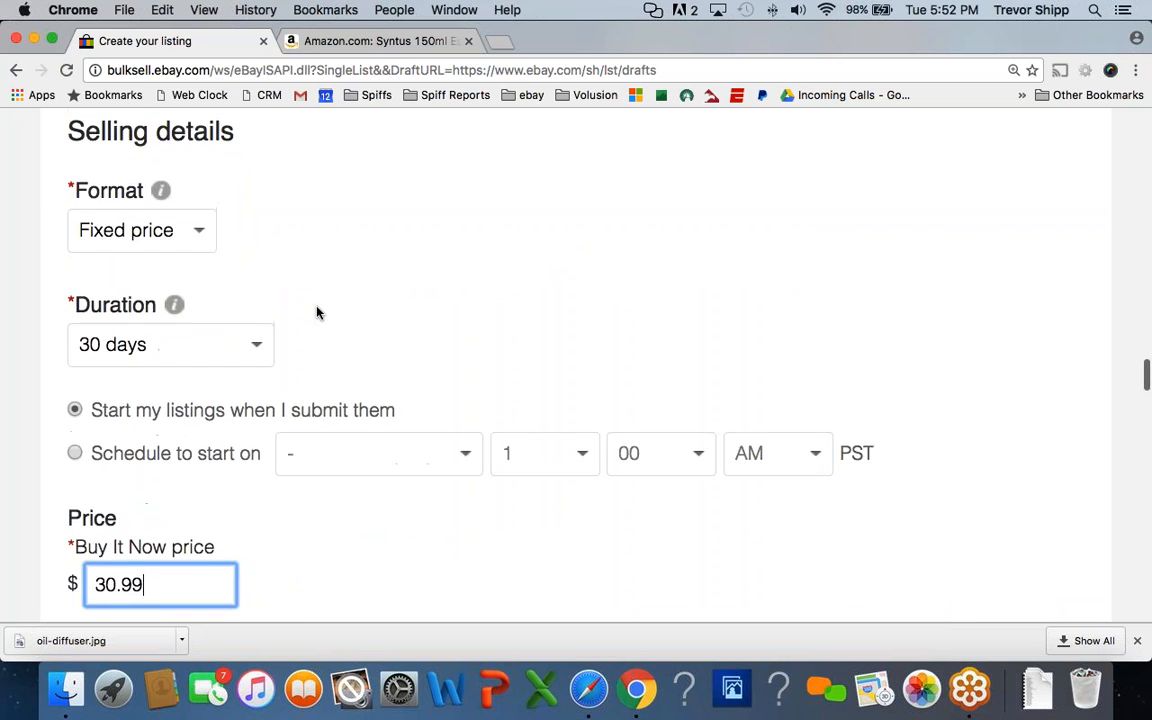
{"action": "scroll", "coordinate": [316, 313], "scroll_direction": "down", "scroll_amount": 2}
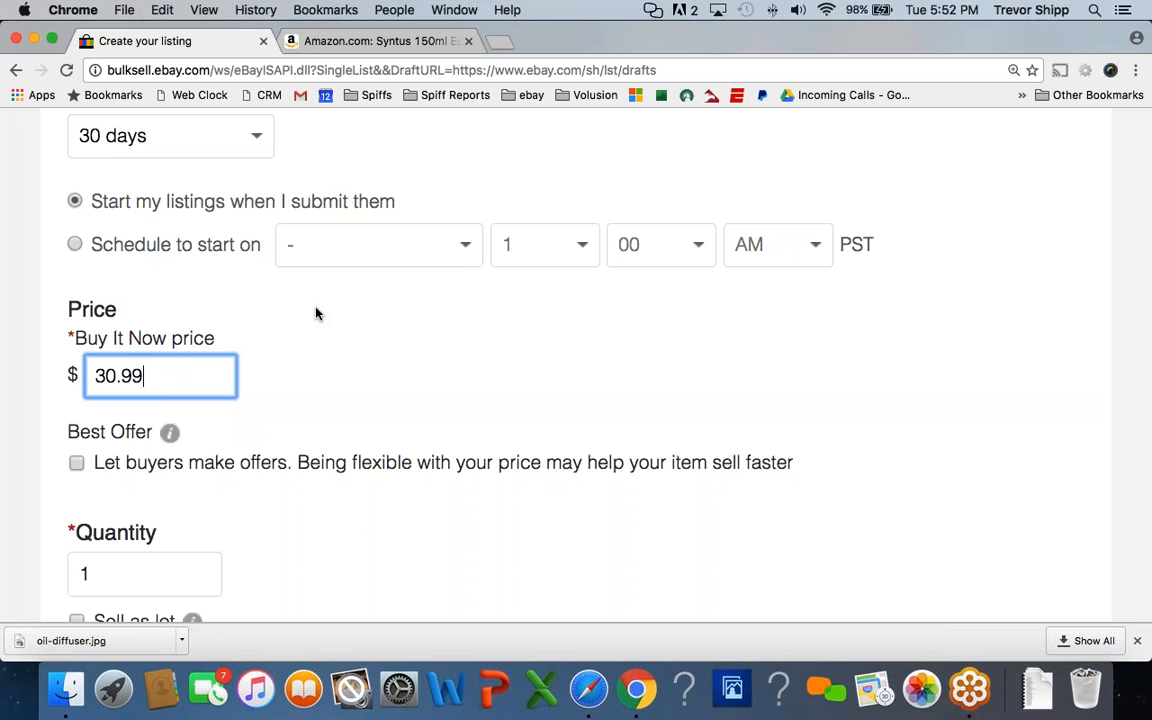
{"action": "scroll", "coordinate": [315, 313], "scroll_direction": "down", "scroll_amount": 5}
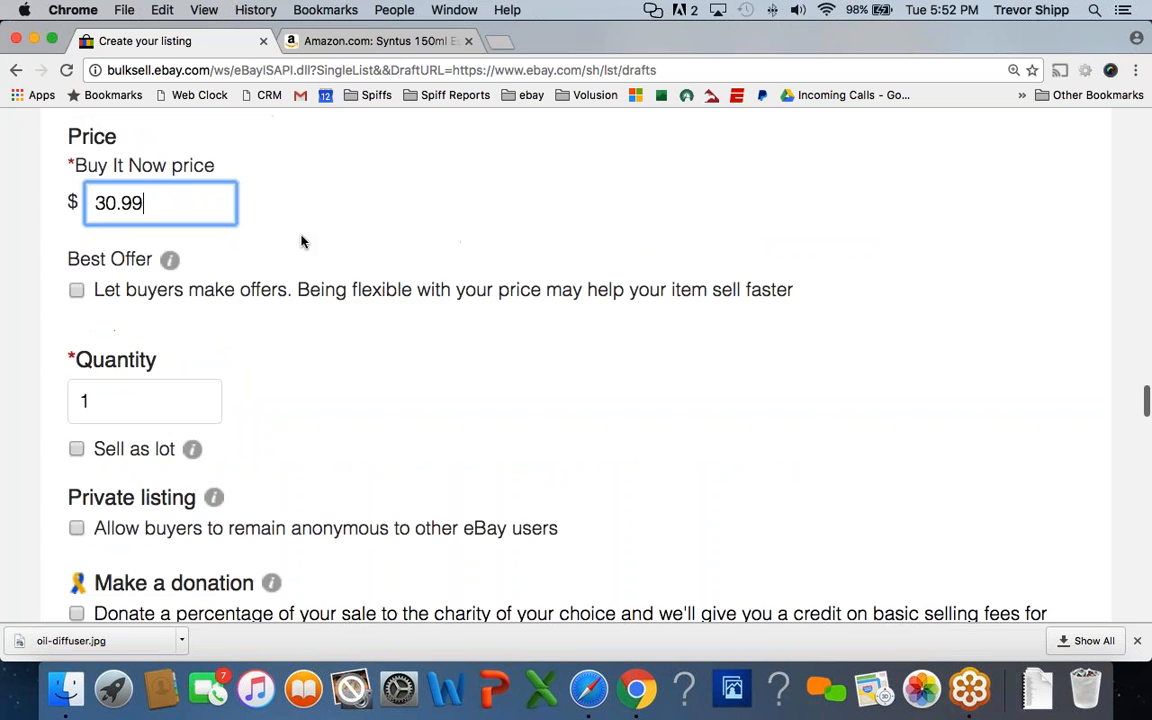
{"action": "scroll", "coordinate": [302, 240], "scroll_direction": "down", "scroll_amount": 4}
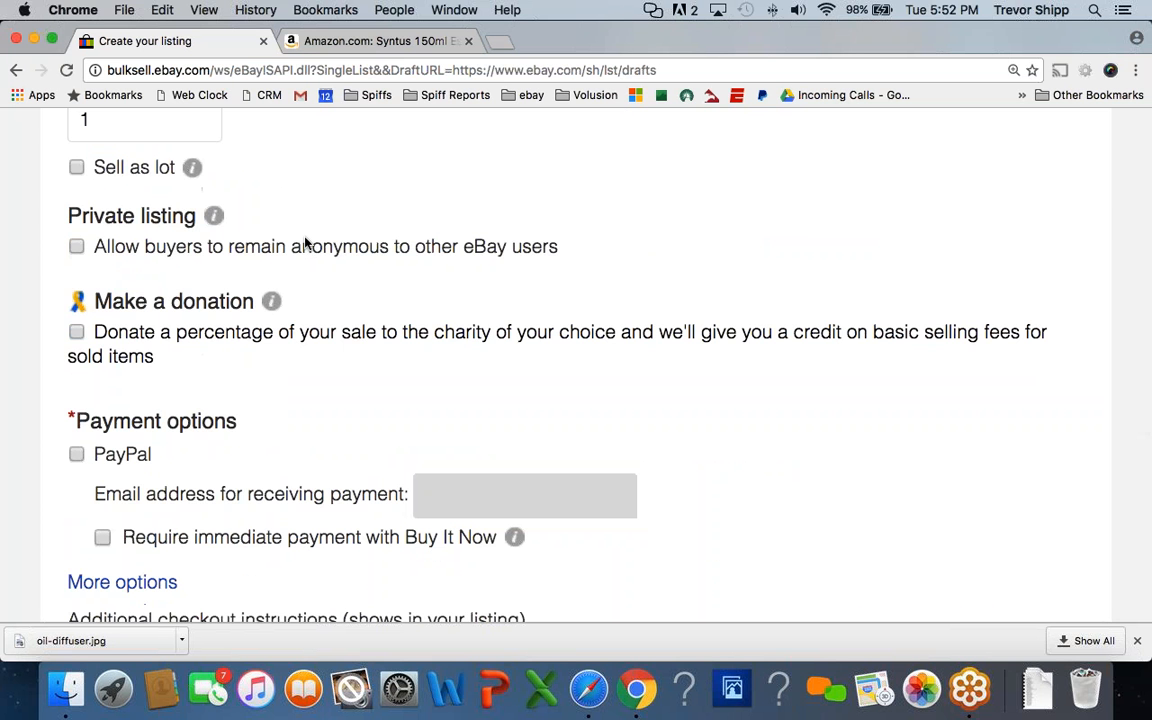
{"action": "scroll", "coordinate": [310, 240], "scroll_direction": "up", "scroll_amount": 5}
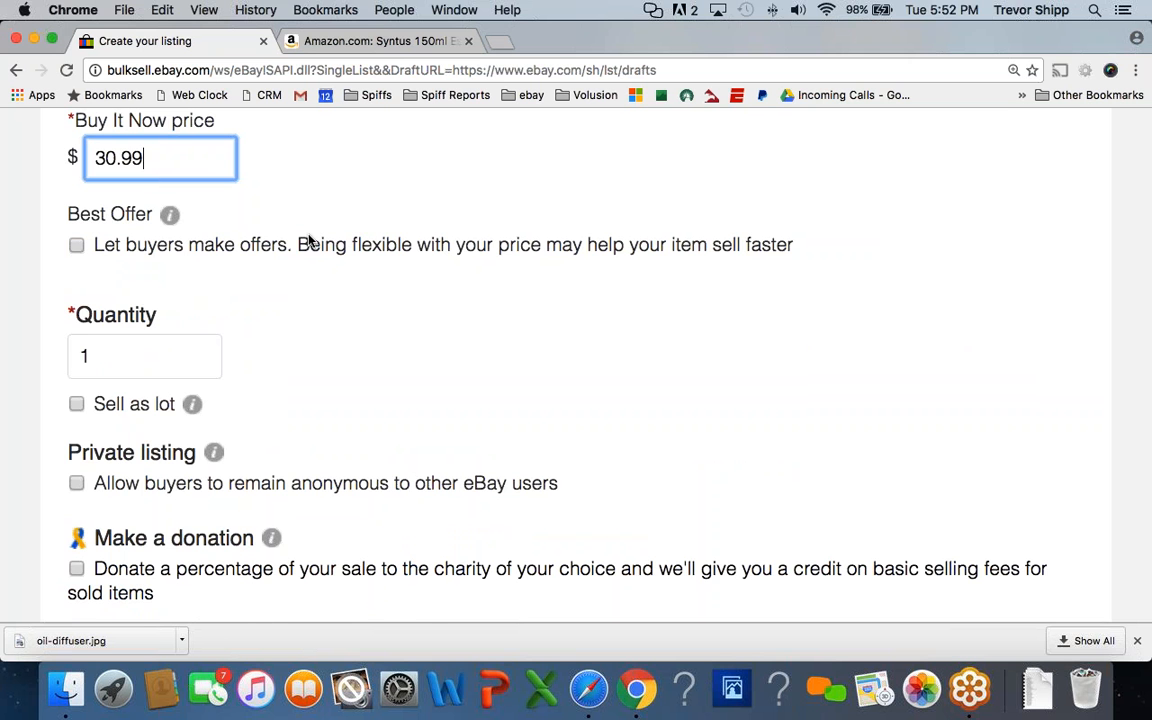
{"action": "scroll", "coordinate": [309, 240], "scroll_direction": "down", "scroll_amount": 4}
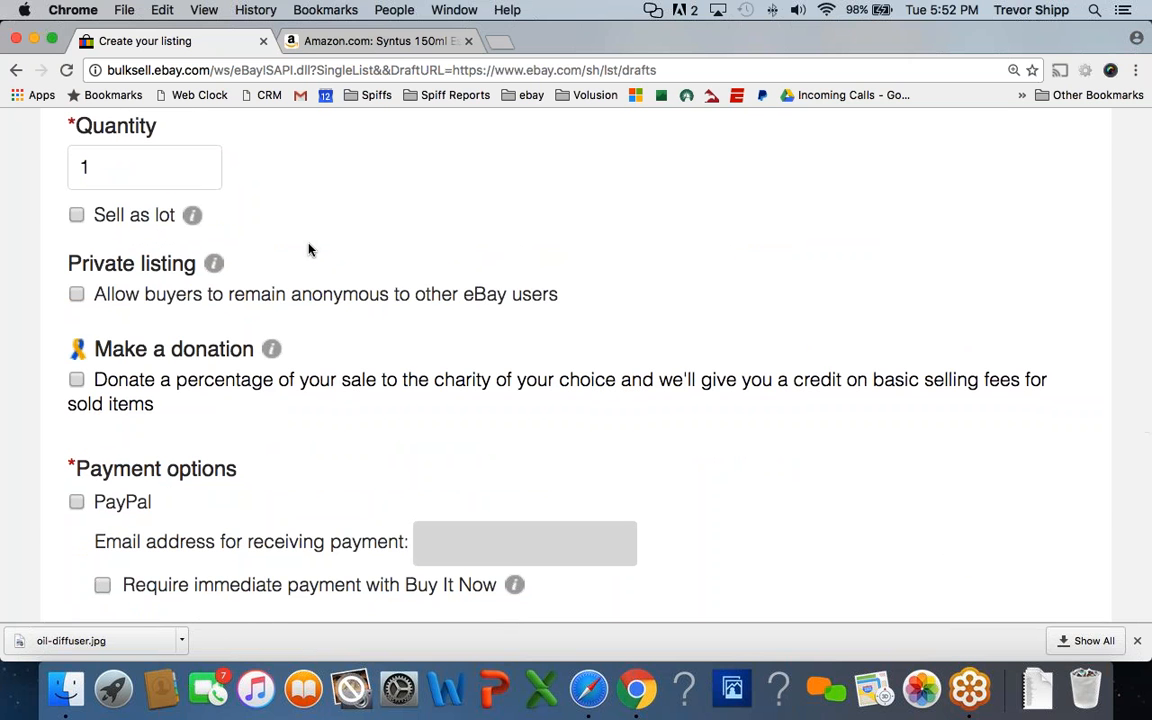
{"action": "scroll", "coordinate": [310, 250], "scroll_direction": "up", "scroll_amount": 2}
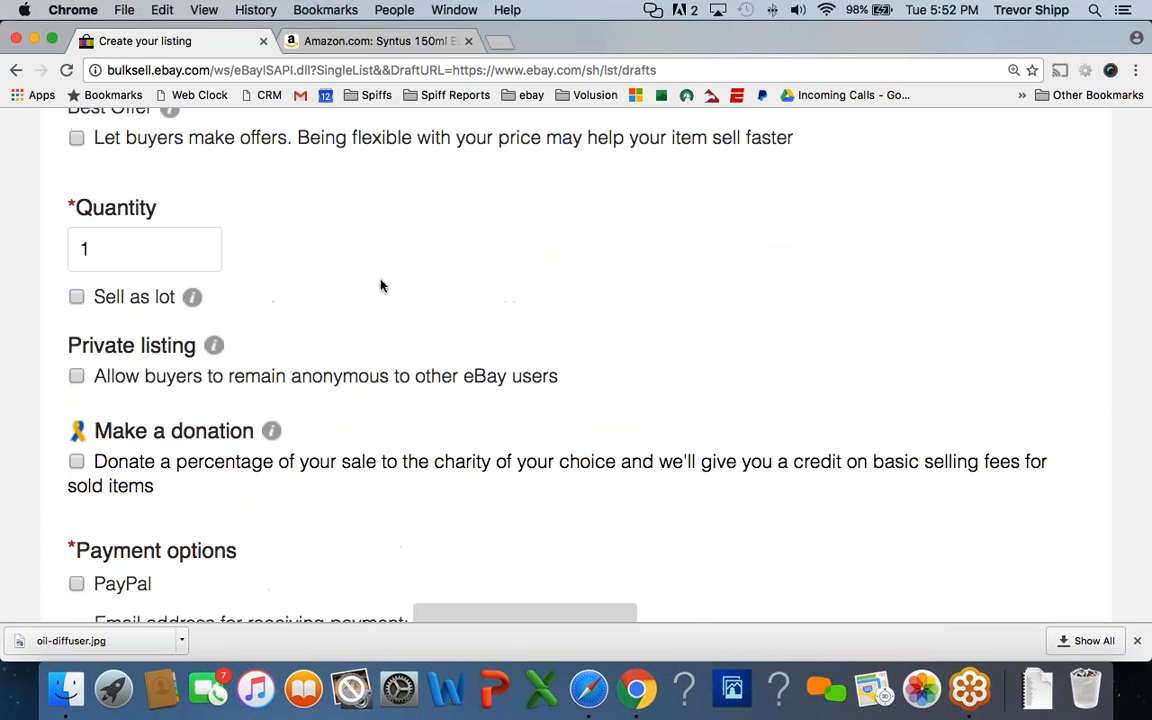
{"action": "left_click_drag", "start_coordinate": [95, 247], "coordinate": [63, 240]}
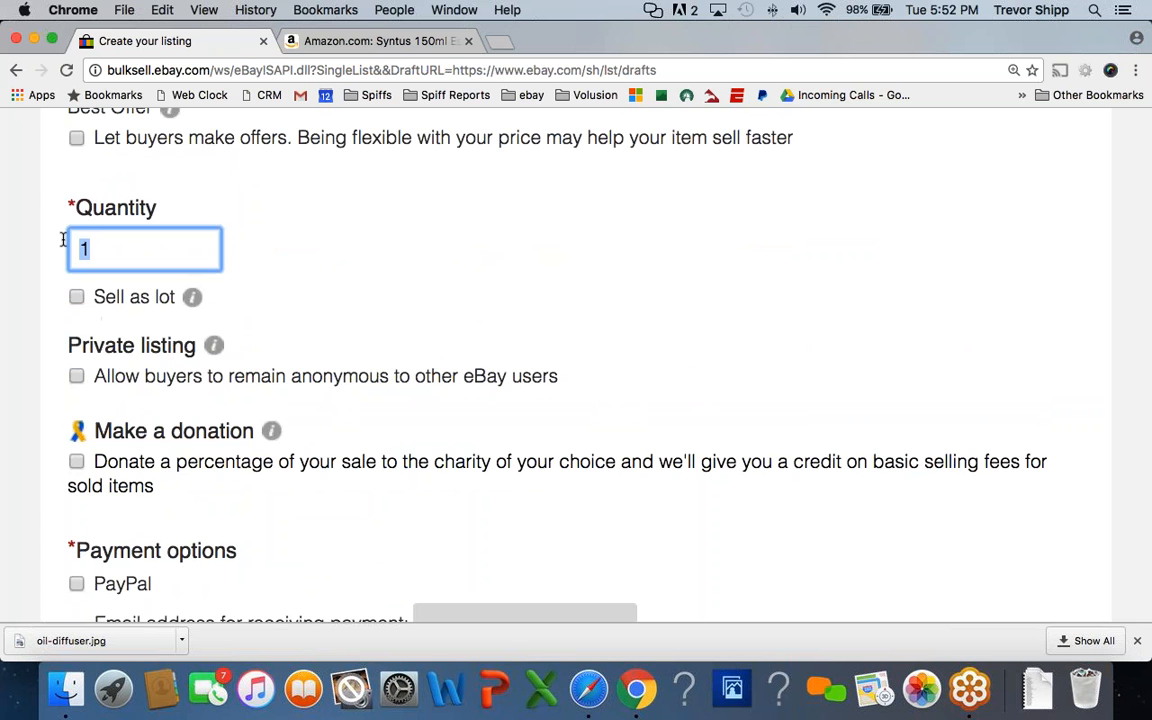
{"action": "scroll", "coordinate": [62, 240], "scroll_direction": "down", "scroll_amount": 3}
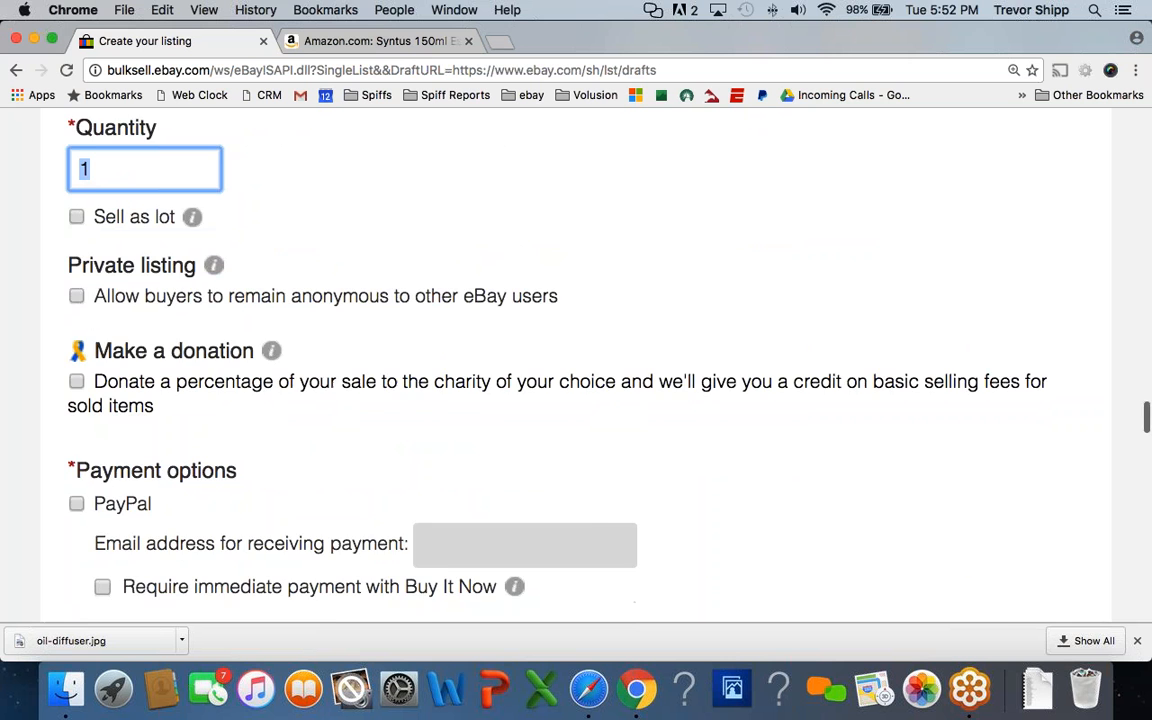
{"action": "left_click_drag", "start_coordinate": [94, 276], "coordinate": [258, 270]}
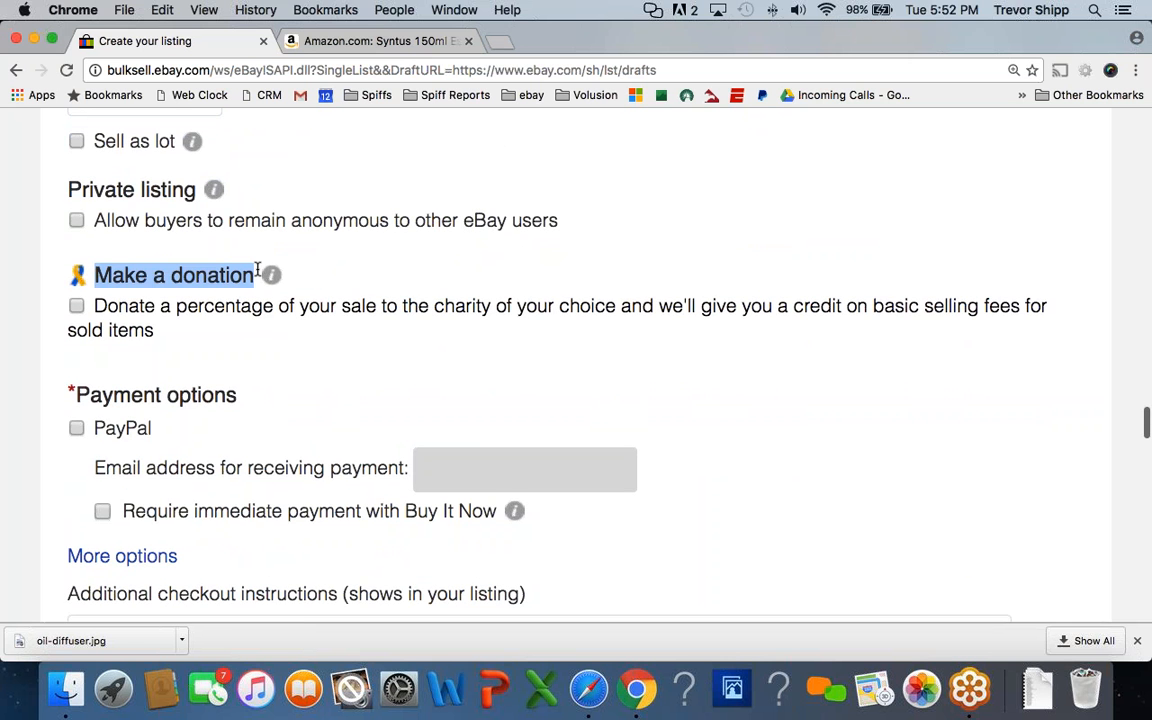
Accept PayPal with the email address for receiving payment and require immediate payment with Buy It Now
{"action": "scroll", "coordinate": [258, 270], "scroll_direction": "down", "scroll_amount": 3}
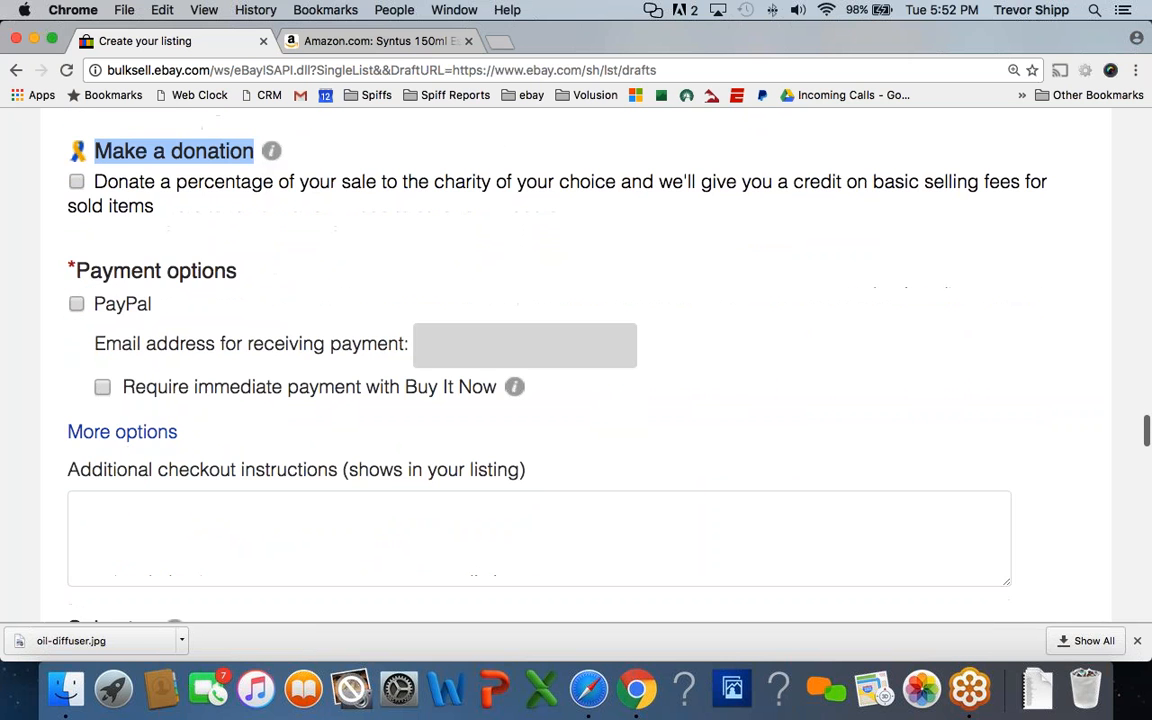
{"action": "left_click", "coordinate": [76, 303]}
{"action": "left_click", "coordinate": [76, 303]}
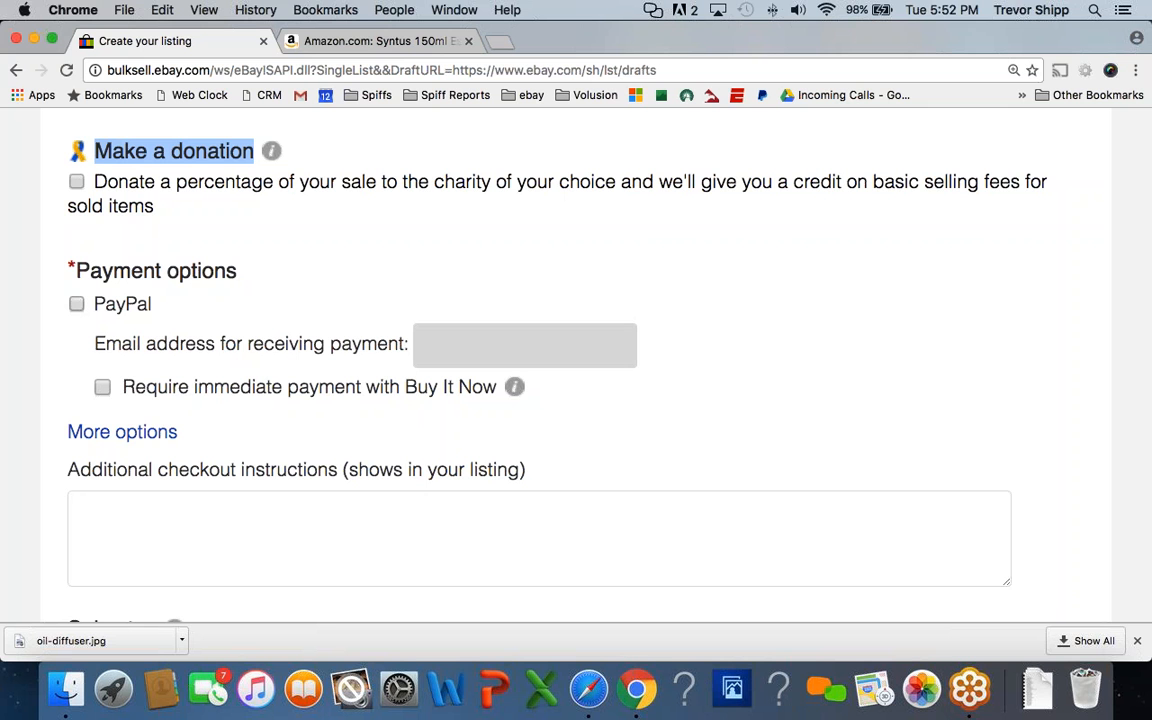
{"action": "left_click", "coordinate": [76, 303]}
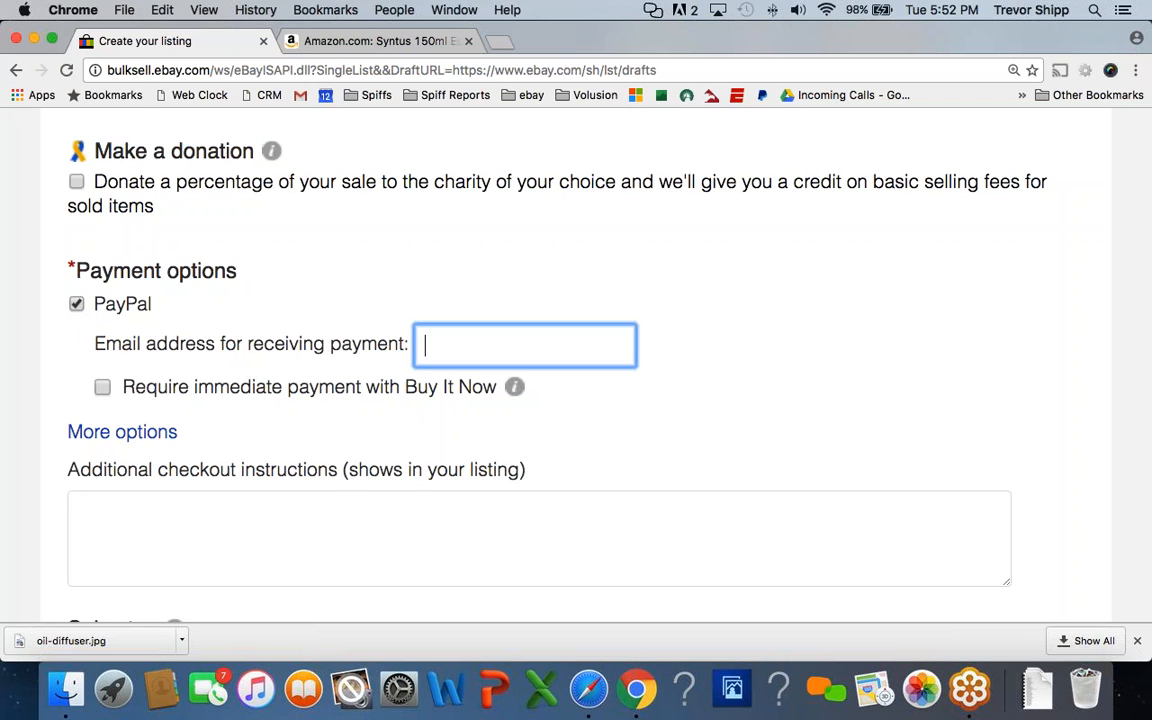
{"action": "type", "text": "test@test.com"}
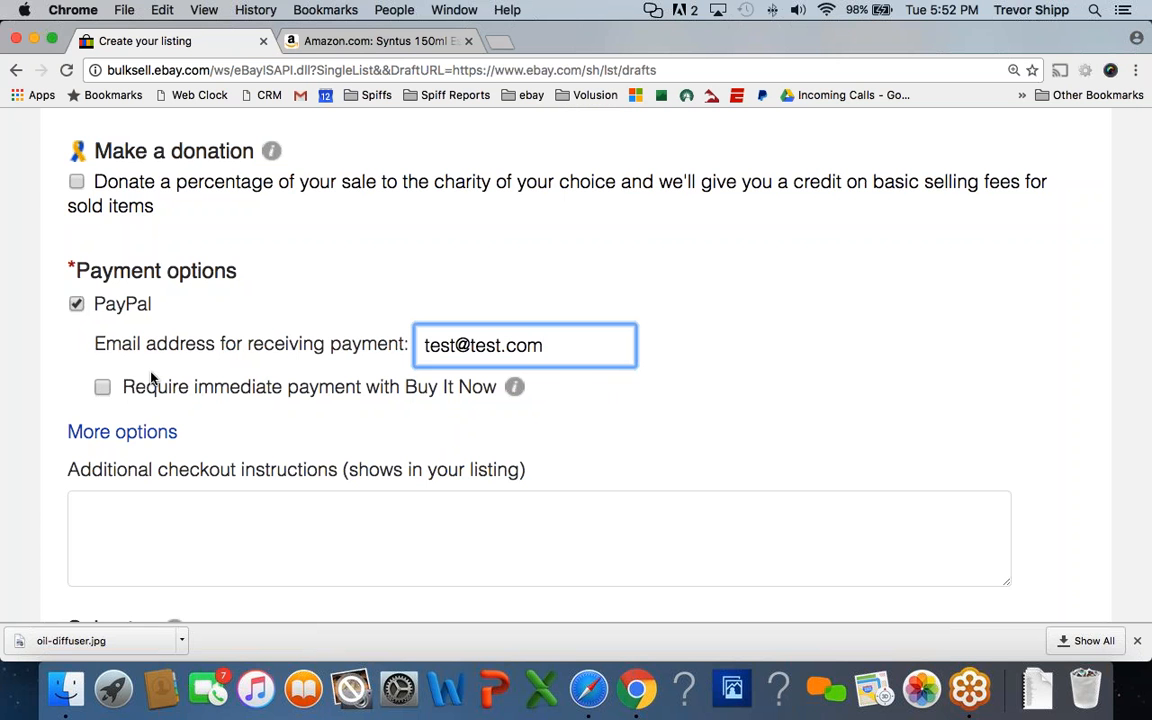
{"action": "left_click", "coordinate": [102, 386]}
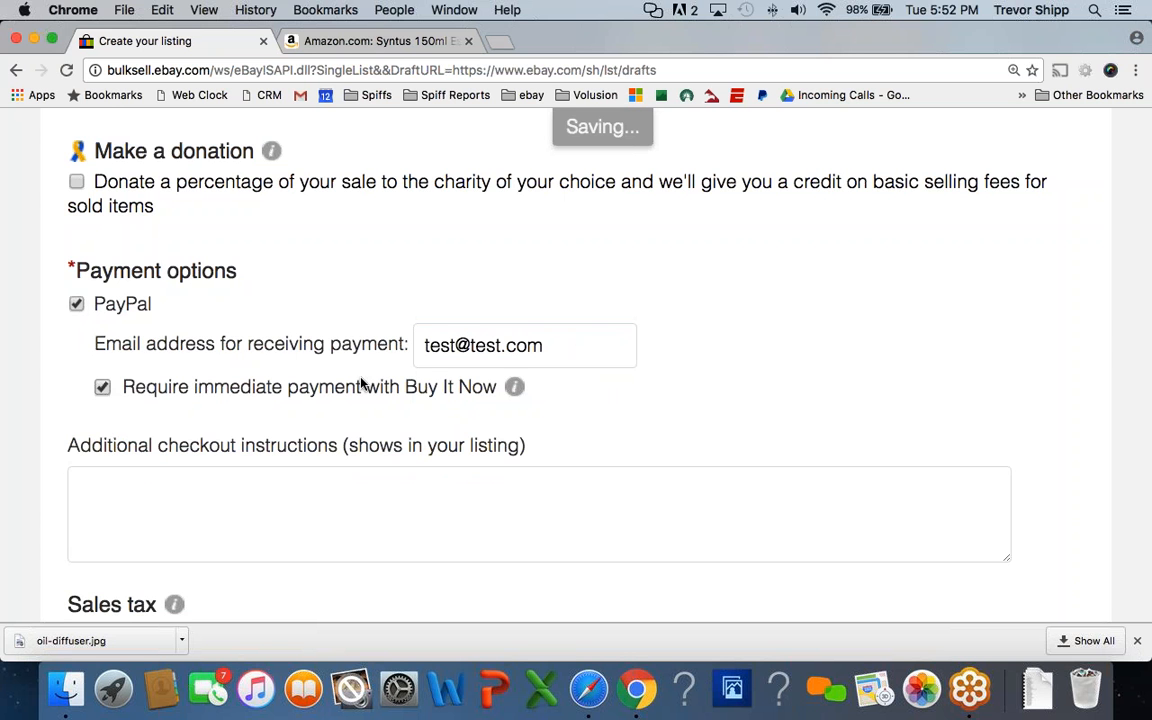
{"action": "scroll", "coordinate": [273, 381], "scroll_direction": "down", "scroll_amount": 3}
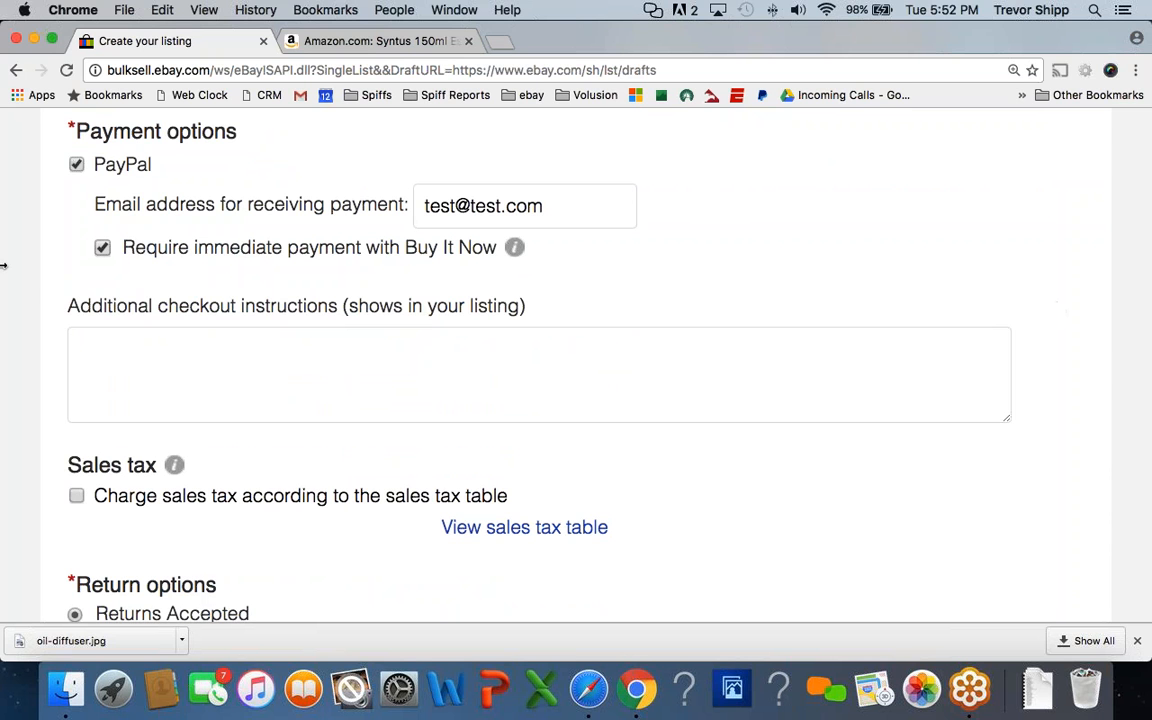
{"action": "mouse_move", "coordinate": [50, 284]}
{"action": "left_mouse_down"}
{"action": "mouse_move", "coordinate": [1003, 276]}
{"action": "mouse_move", "coordinate": [1049, 425]}
{"action": "mouse_move", "coordinate": [665, 467]}
{"action": "mouse_move", "coordinate": [150, 438]}
{"action": "mouse_move", "coordinate": [46, 334]}
{"action": "mouse_move", "coordinate": [57, 262]}
{"action": "left_mouse_up"}
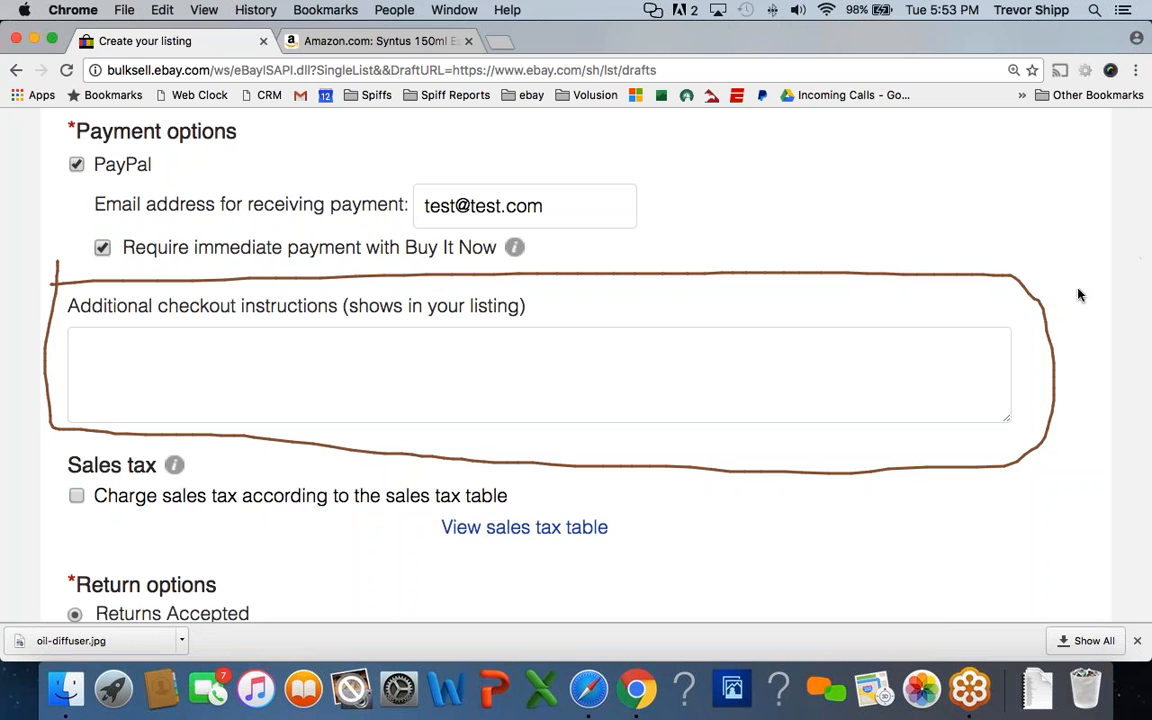
{"action": "key", "text": "Escape"}
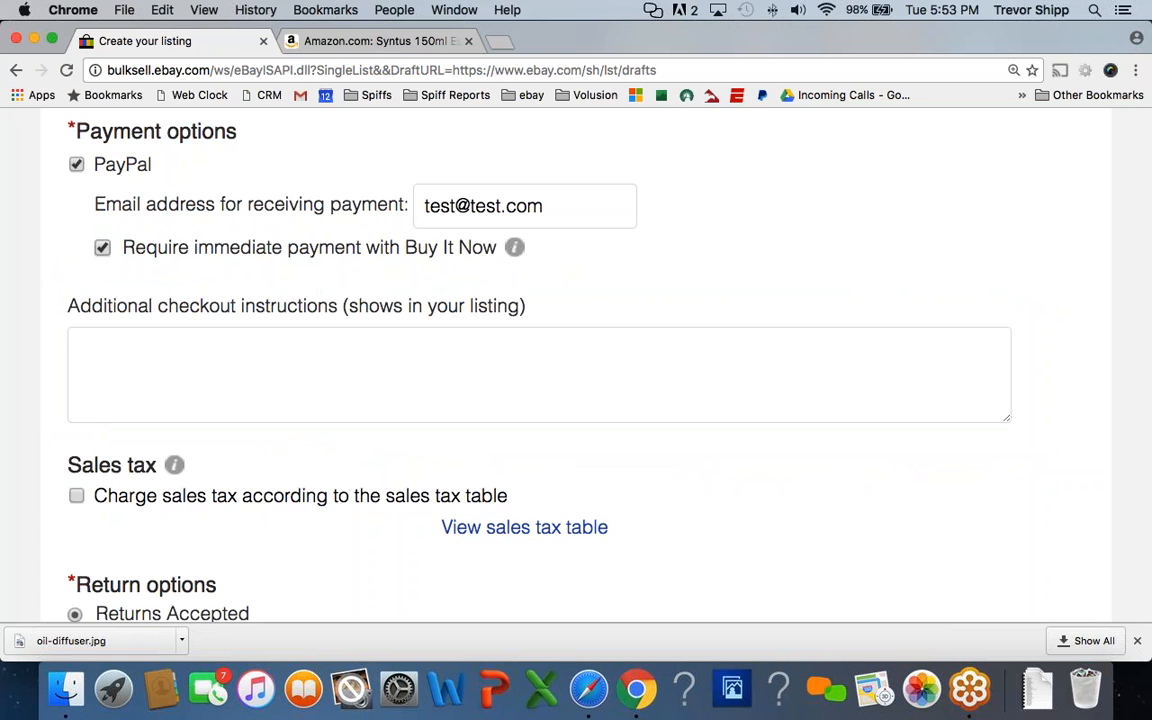
Charge sales tax according to the sales tax table, and view that table to check Utah's rate
{"action": "scroll", "coordinate": [300, 290], "scroll_direction": "down", "scroll_amount": 4}
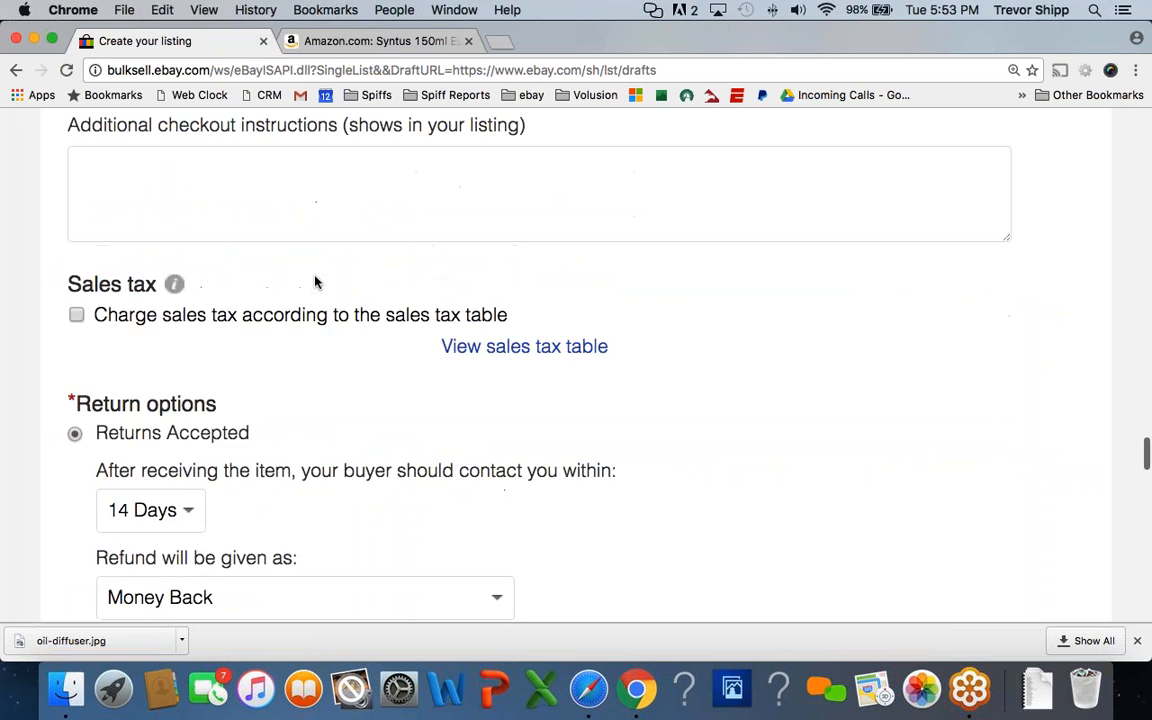
{"action": "left_click", "coordinate": [76, 311]}
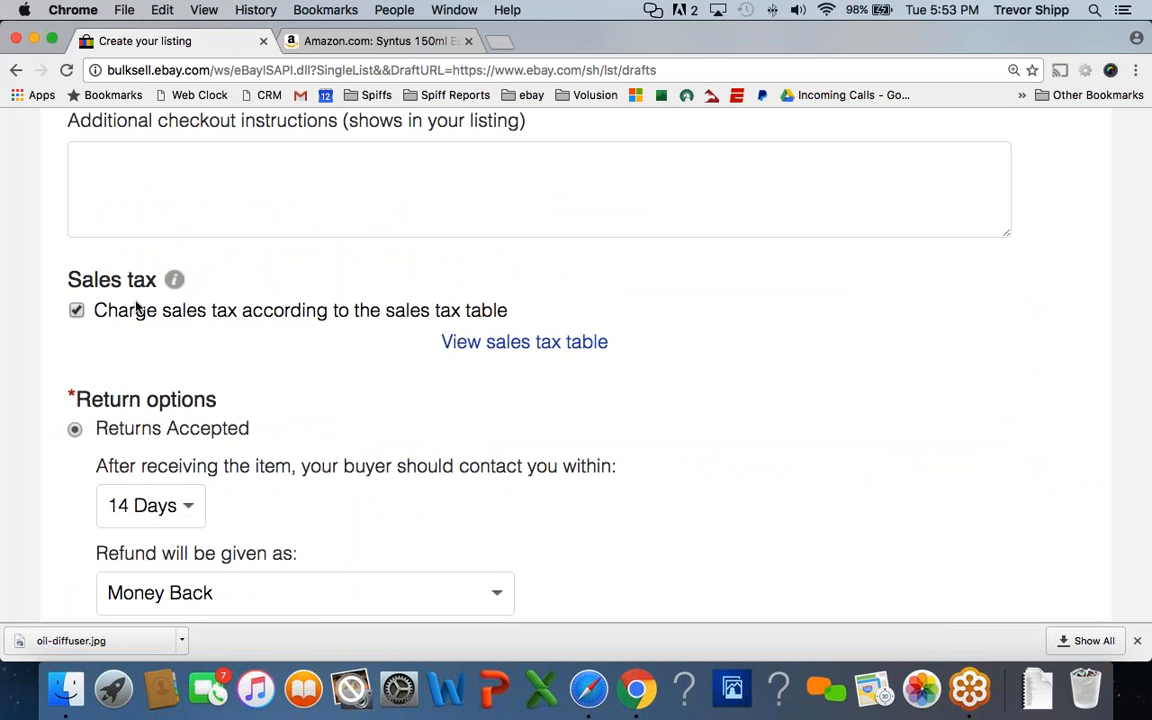
{"action": "left_click", "coordinate": [525, 343]}
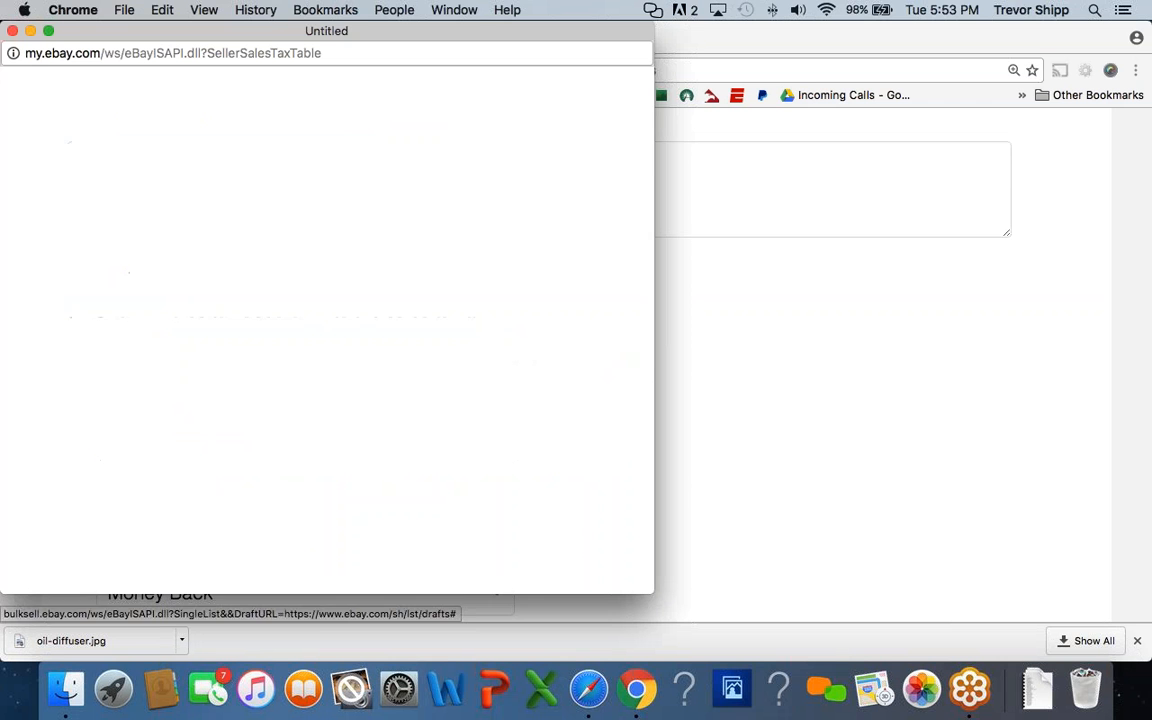
{"action": "scroll", "coordinate": [156, 418], "scroll_direction": "down", "scroll_amount": 20}
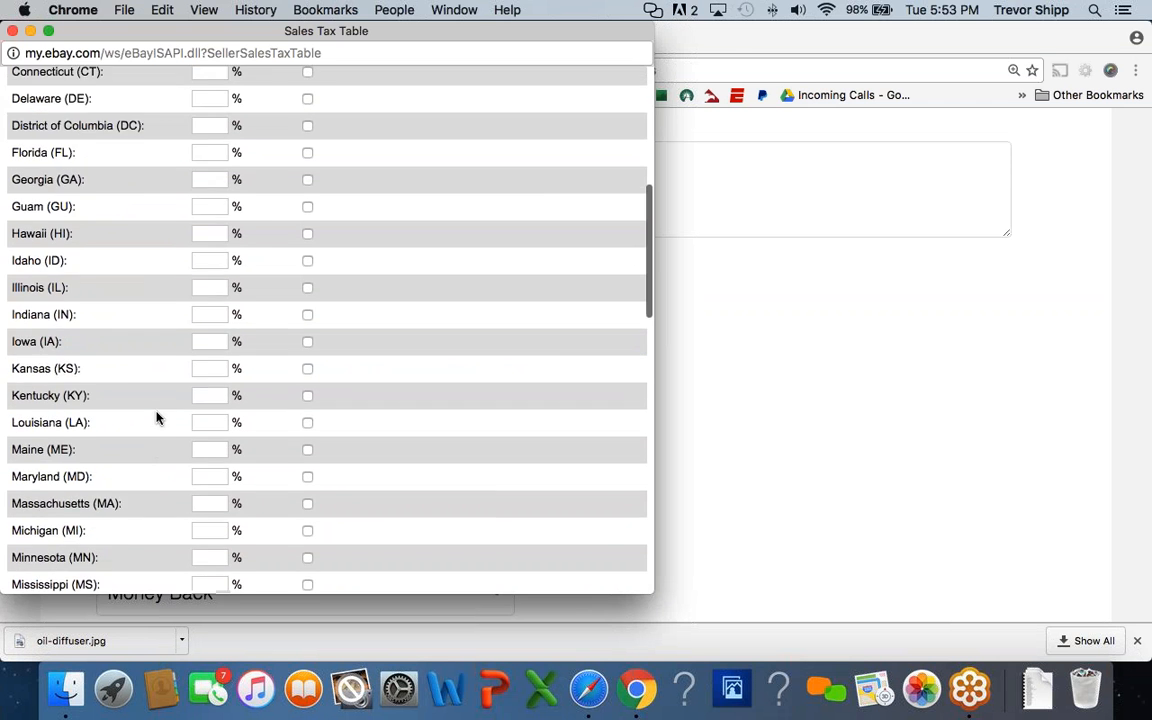
{"action": "scroll", "coordinate": [156, 418], "scroll_direction": "down", "scroll_amount": 7}
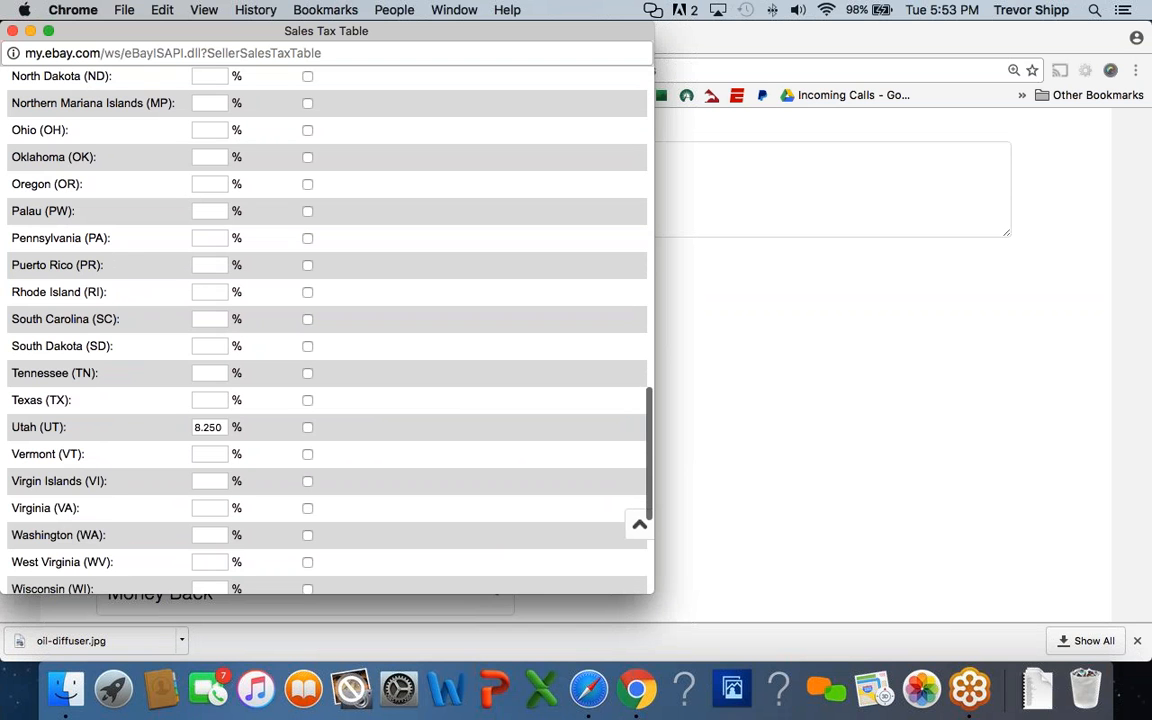
{"action": "double_click", "coordinate": [208, 427]}
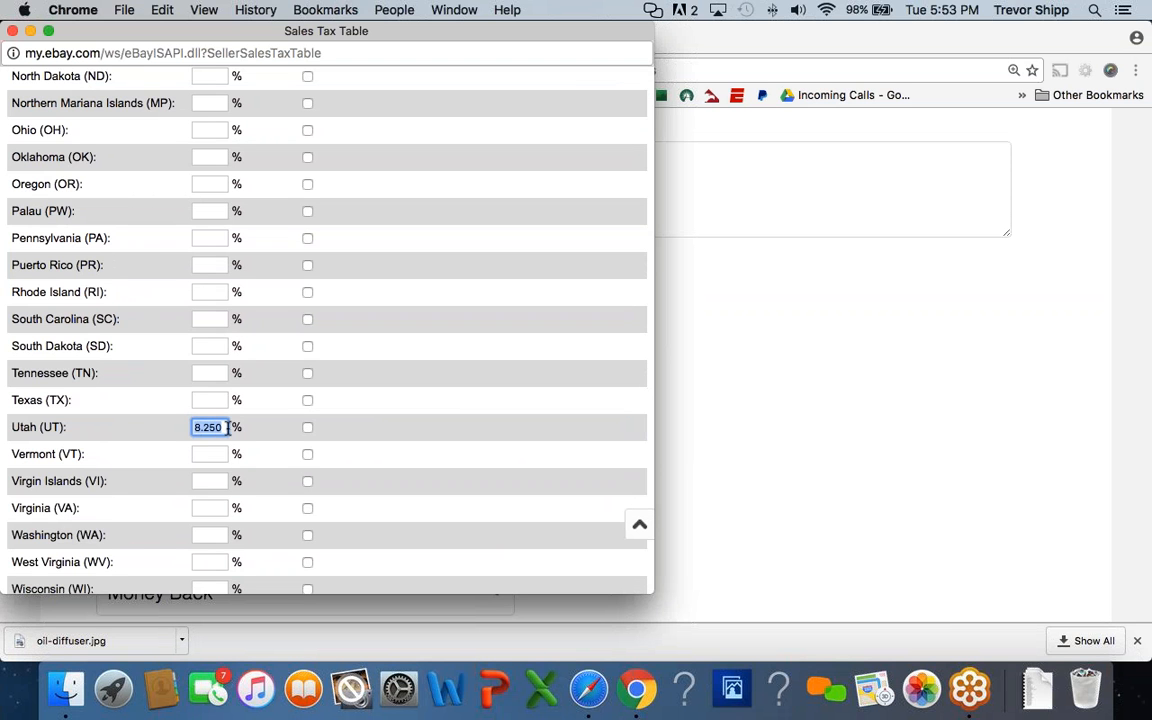
{"action": "scroll", "coordinate": [228, 427], "scroll_direction": "down", "scroll_amount": 6}
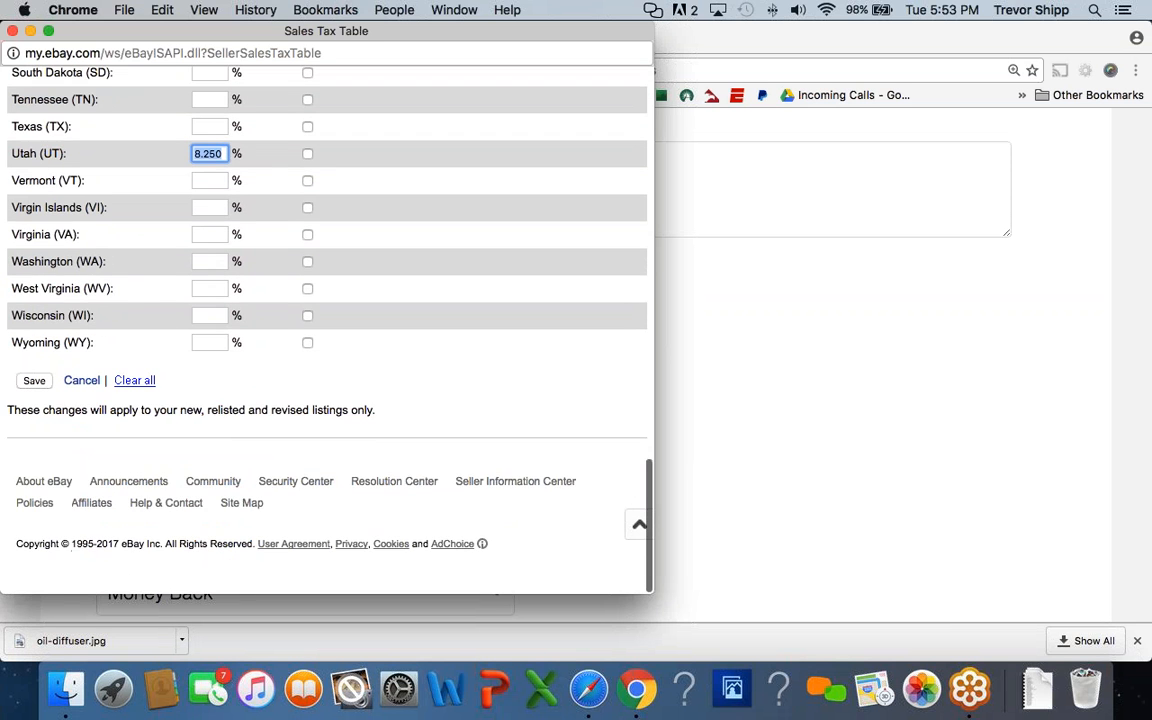
Save the sales tax table and close the account preferences window to return to the listing form
{"action": "left_click", "coordinate": [34, 380]}
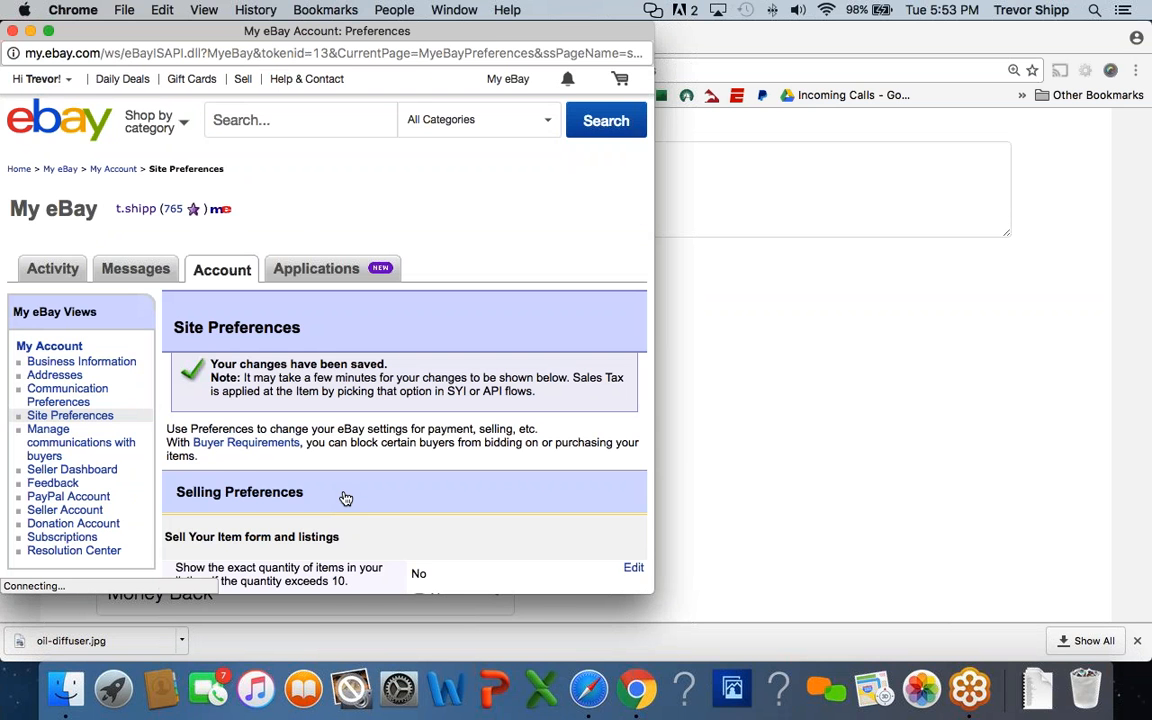
{"action": "left_click_drag", "start_coordinate": [265, 28], "coordinate": [362, 45]}
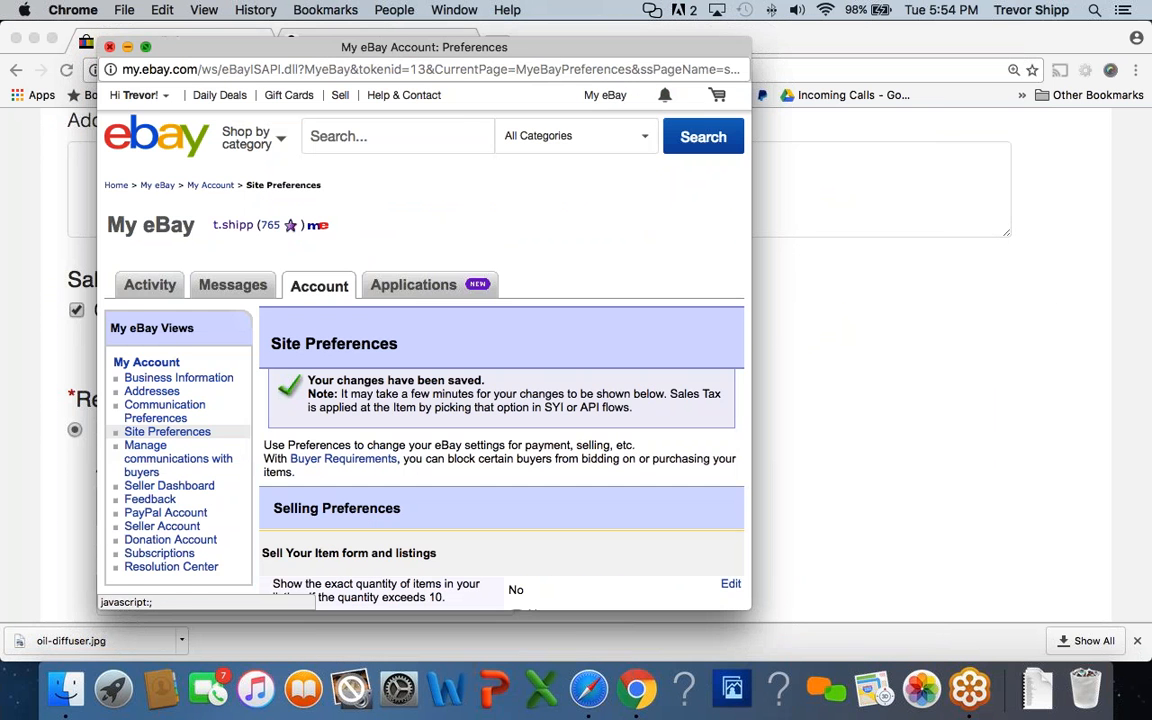
{"action": "left_click", "coordinate": [110, 47]}
Set the return contact period to 30 days, keeping money-back refunds and buyer-paid return shipping
{"action": "scroll", "coordinate": [318, 418], "scroll_direction": "down", "scroll_amount": 1}
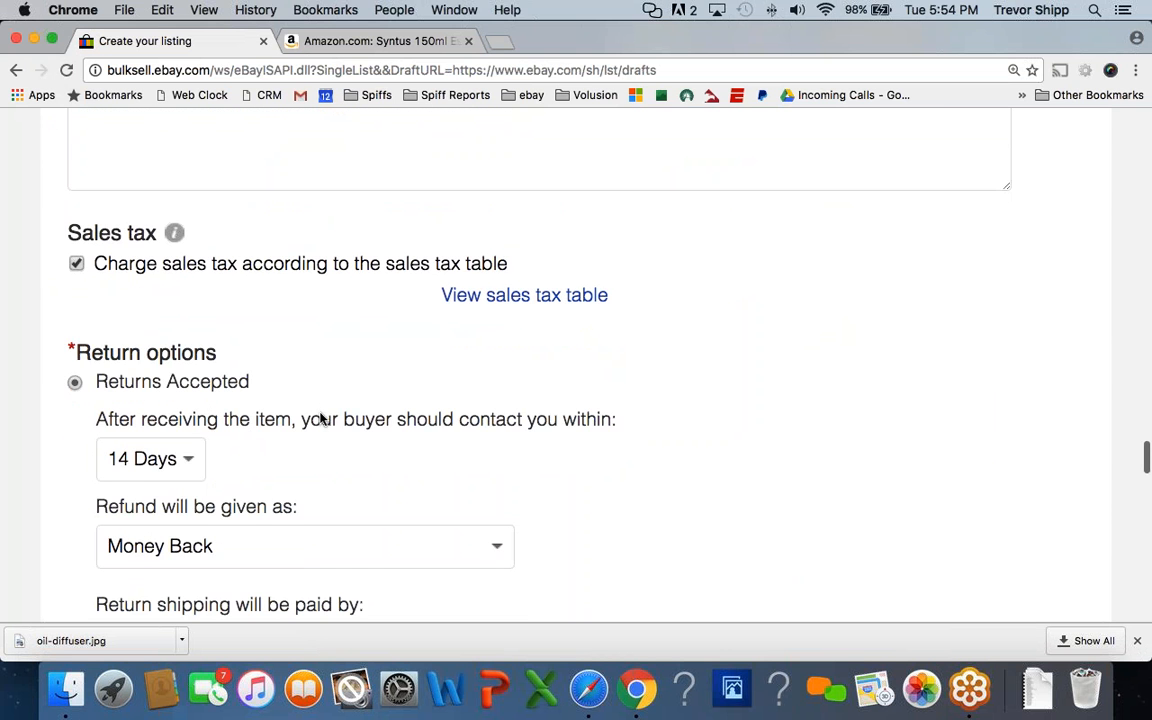
{"action": "scroll", "coordinate": [226, 432], "scroll_direction": "down", "scroll_amount": 1}
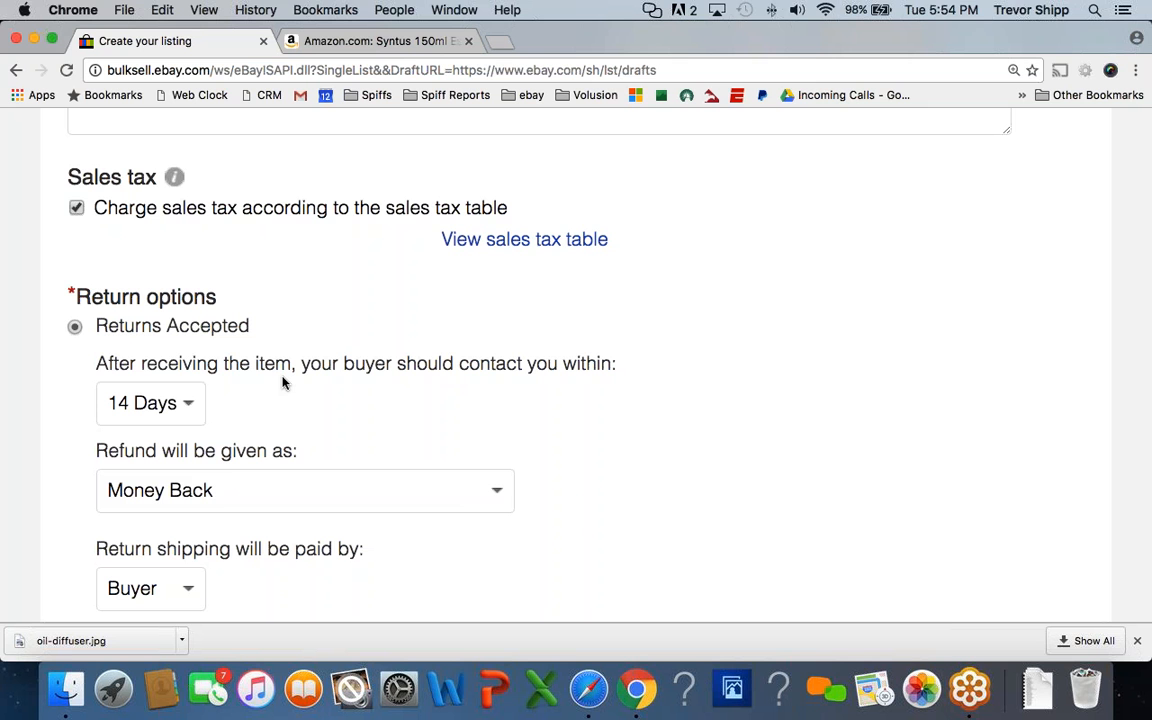
{"action": "left_click", "coordinate": [141, 401]}
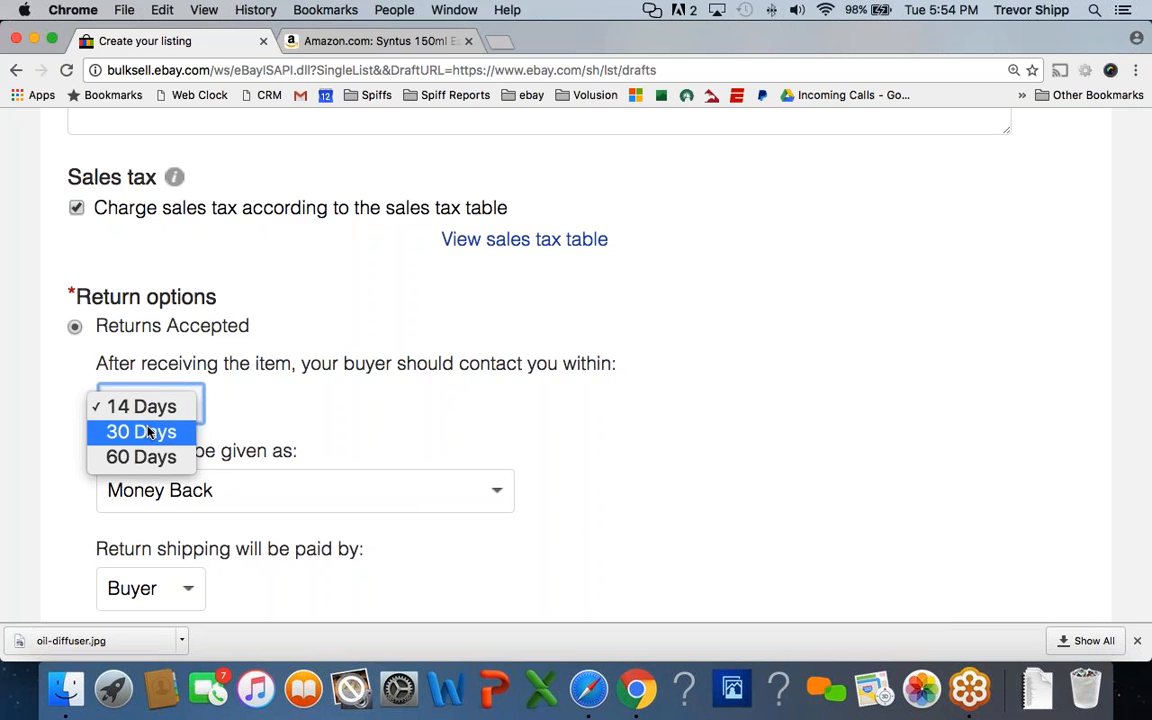
{"action": "left_click", "coordinate": [145, 432]}
{"action": "scroll", "coordinate": [175, 470], "scroll_direction": "down", "scroll_amount": 3}
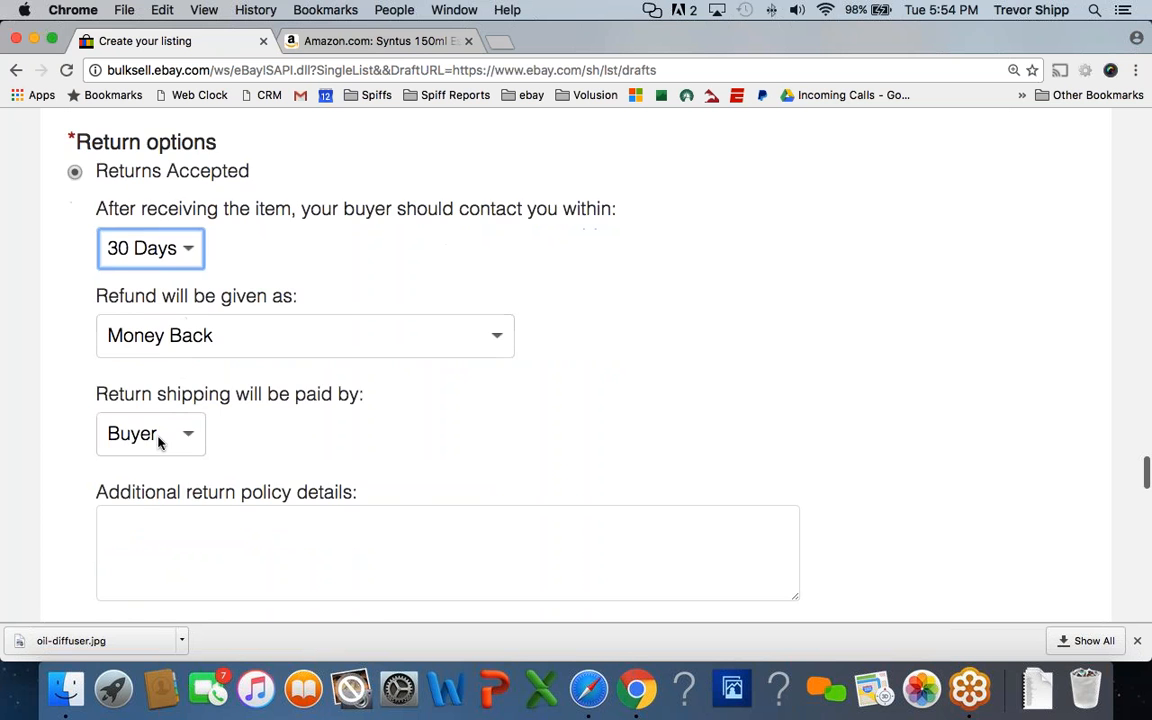
{"action": "scroll", "coordinate": [195, 478], "scroll_direction": "down", "scroll_amount": 3}
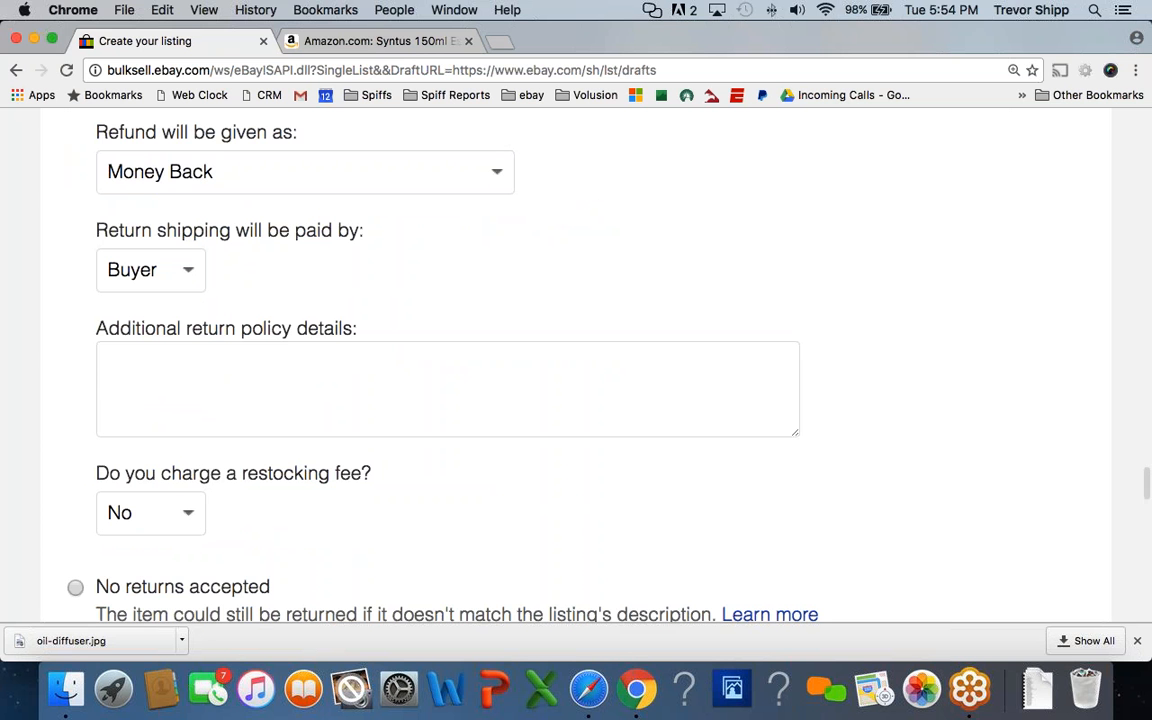
{"action": "scroll", "coordinate": [170, 512], "scroll_direction": "up", "scroll_amount": 5}
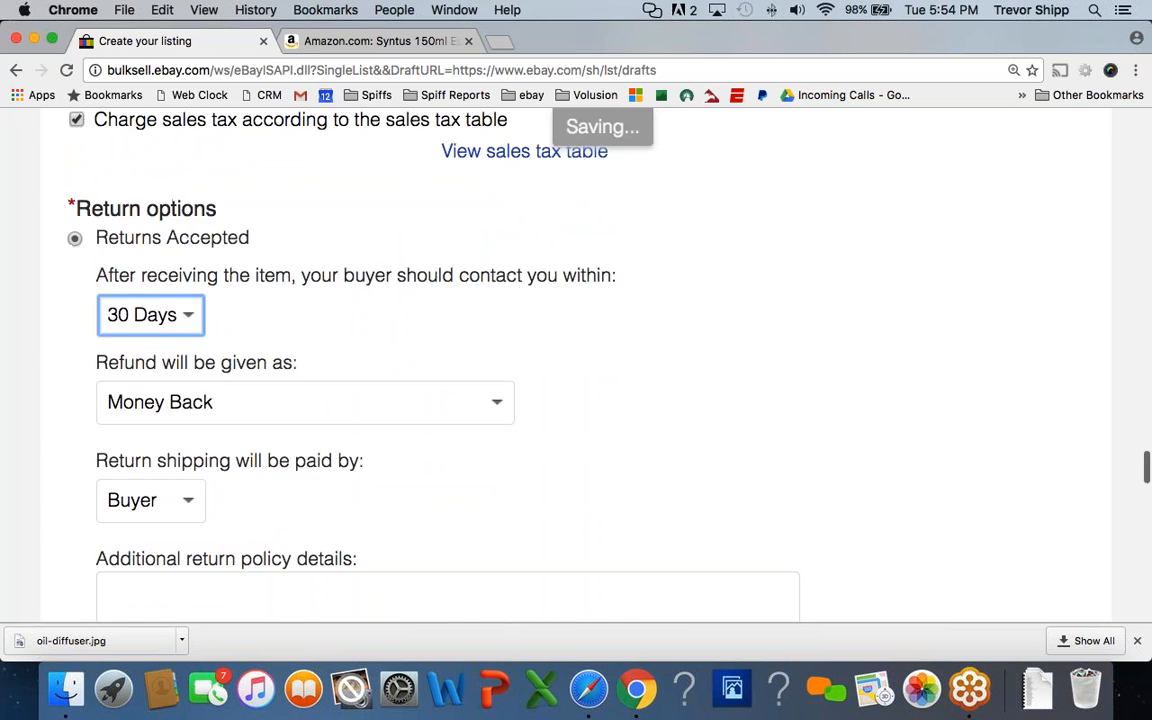
{"action": "scroll", "coordinate": [170, 512], "scroll_direction": "down", "scroll_amount": 1}
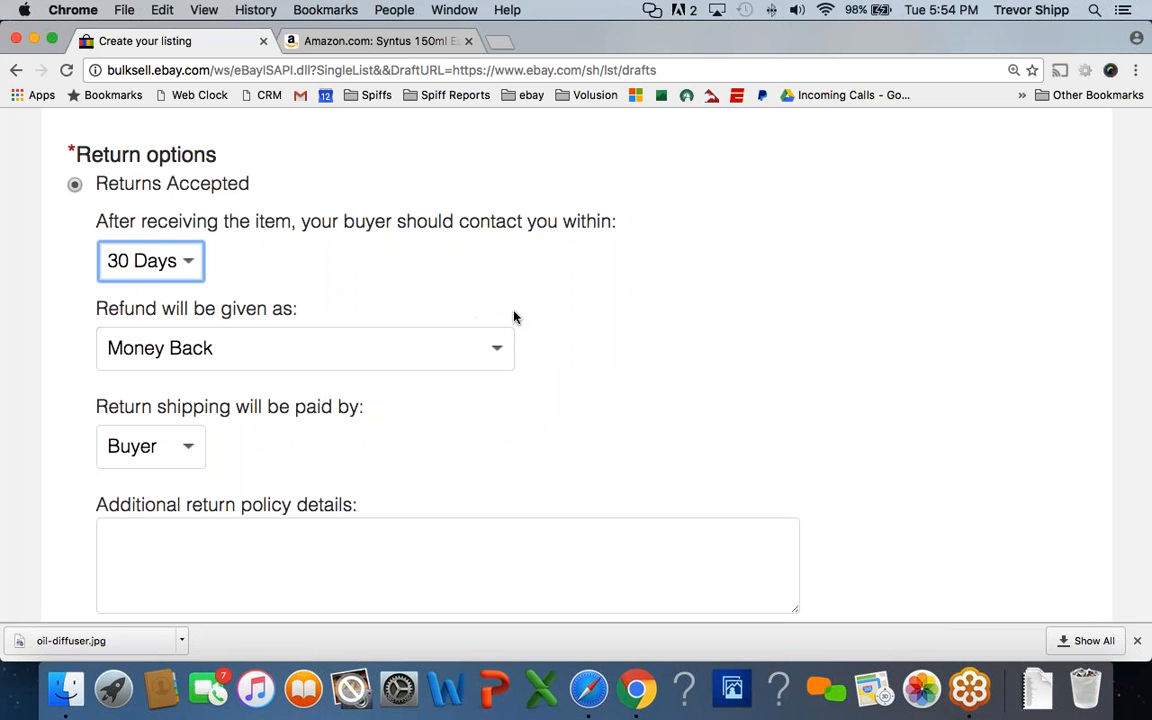
{"action": "scroll", "coordinate": [506, 334], "scroll_direction": "down", "scroll_amount": 2}
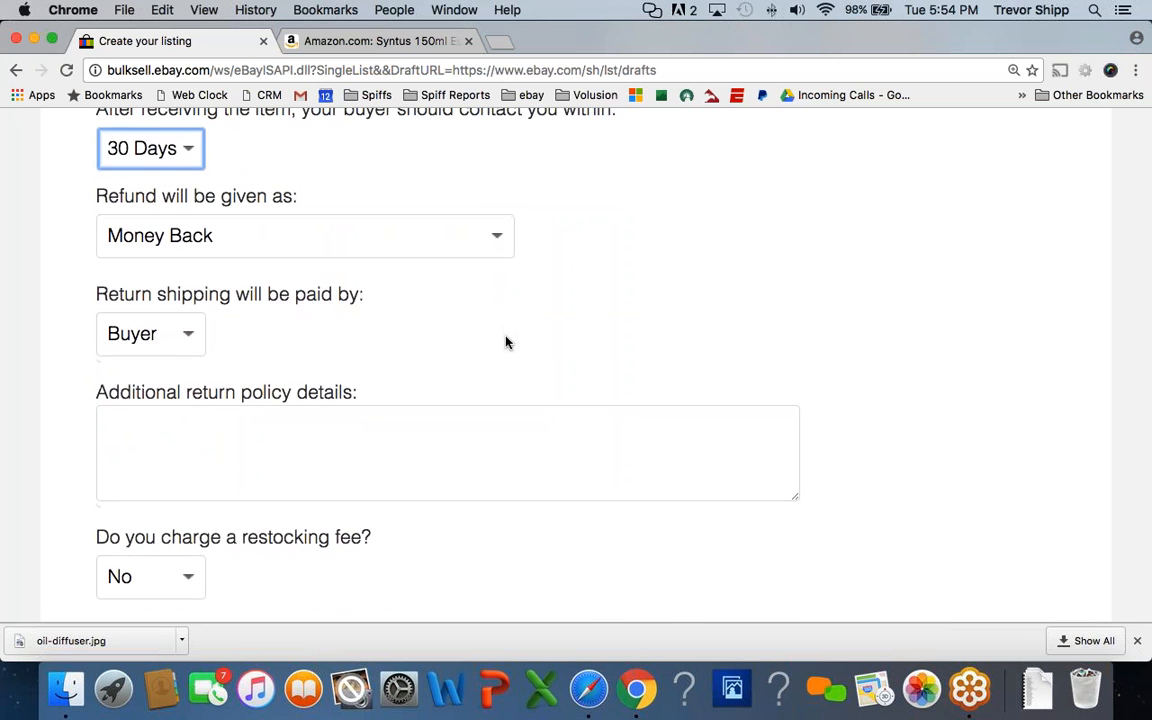
Check the domestic shipping options in the shipping details and keep "Flat: same cost to all buyers"
{"action": "scroll", "coordinate": [506, 343], "scroll_direction": "down", "scroll_amount": 6}
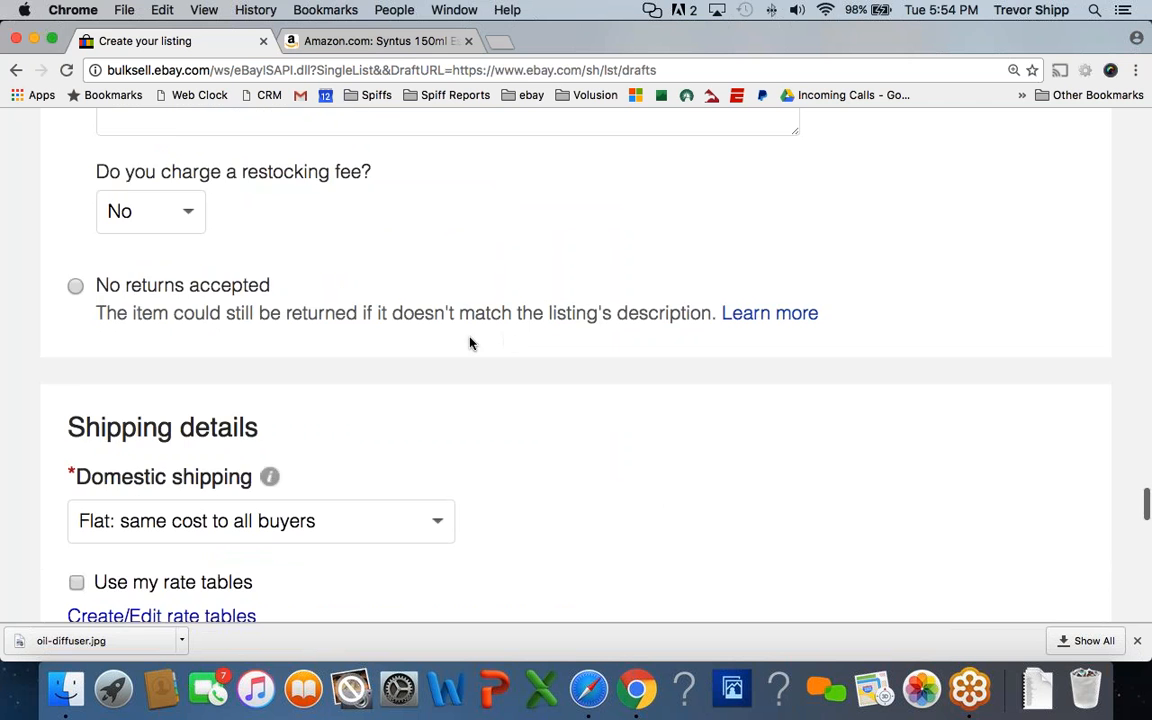
{"action": "scroll", "coordinate": [420, 336], "scroll_direction": "down", "scroll_amount": 5}
{"action": "scroll", "coordinate": [372, 333], "scroll_direction": "up", "scroll_amount": 1}
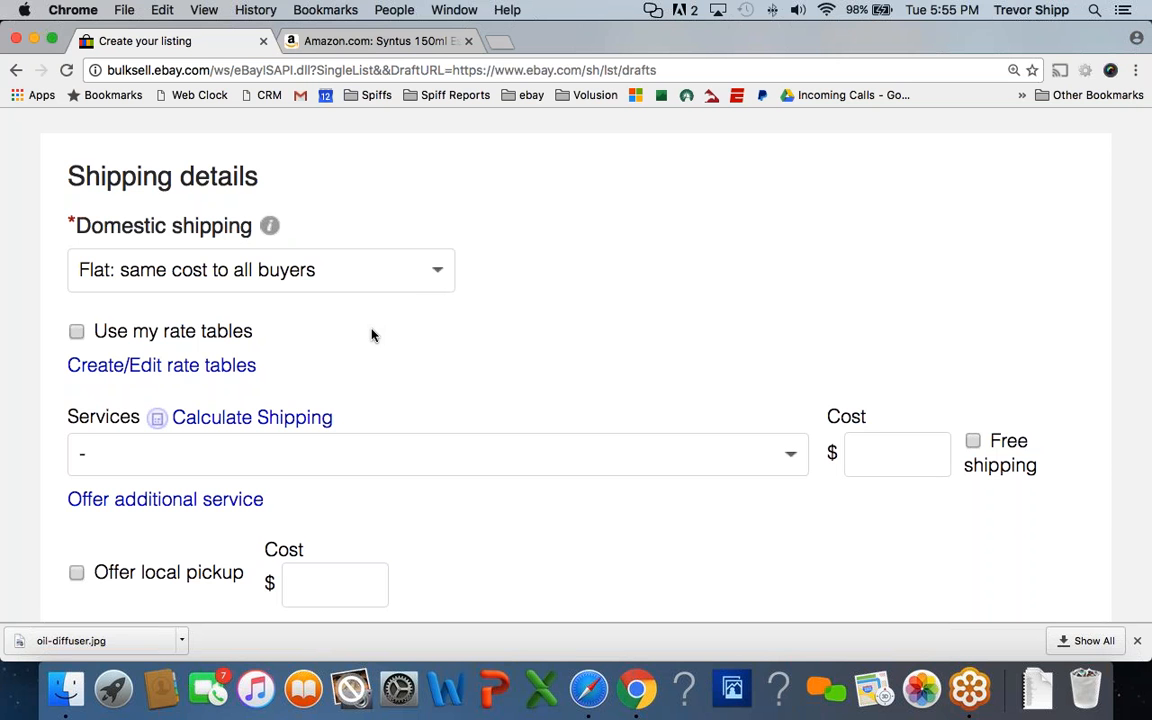
{"action": "left_click", "coordinate": [280, 270]}
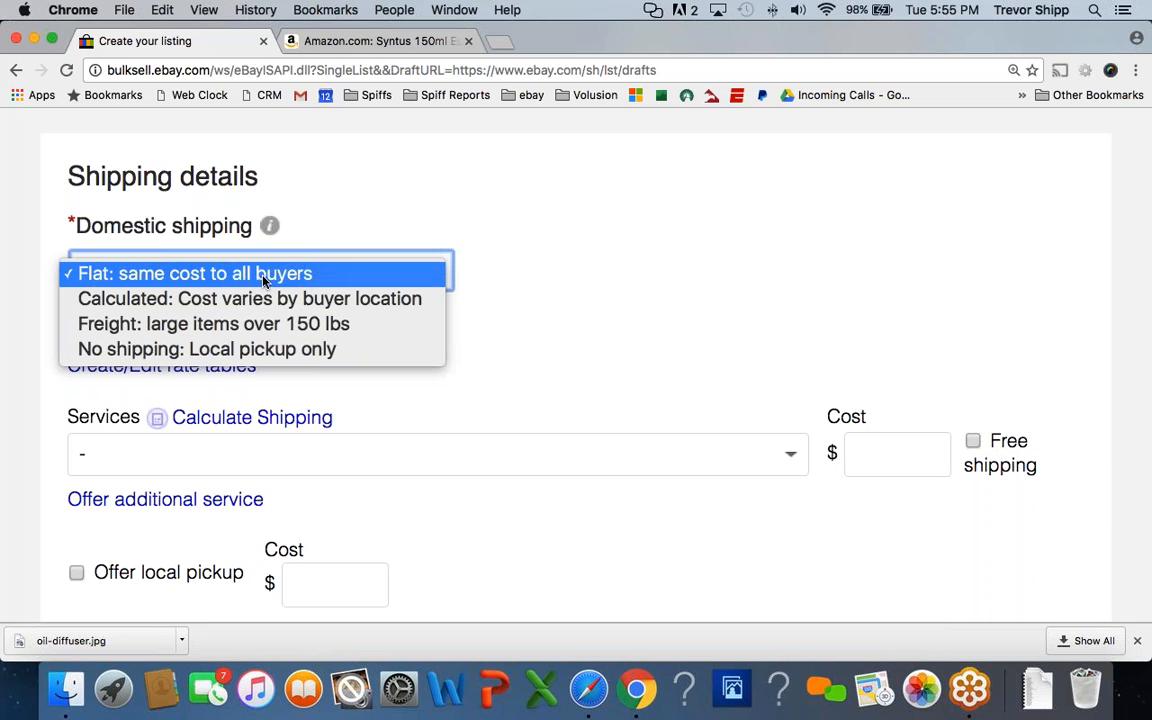
{"action": "left_click", "coordinate": [200, 275]}
{"action": "left_click", "coordinate": [200, 272]}
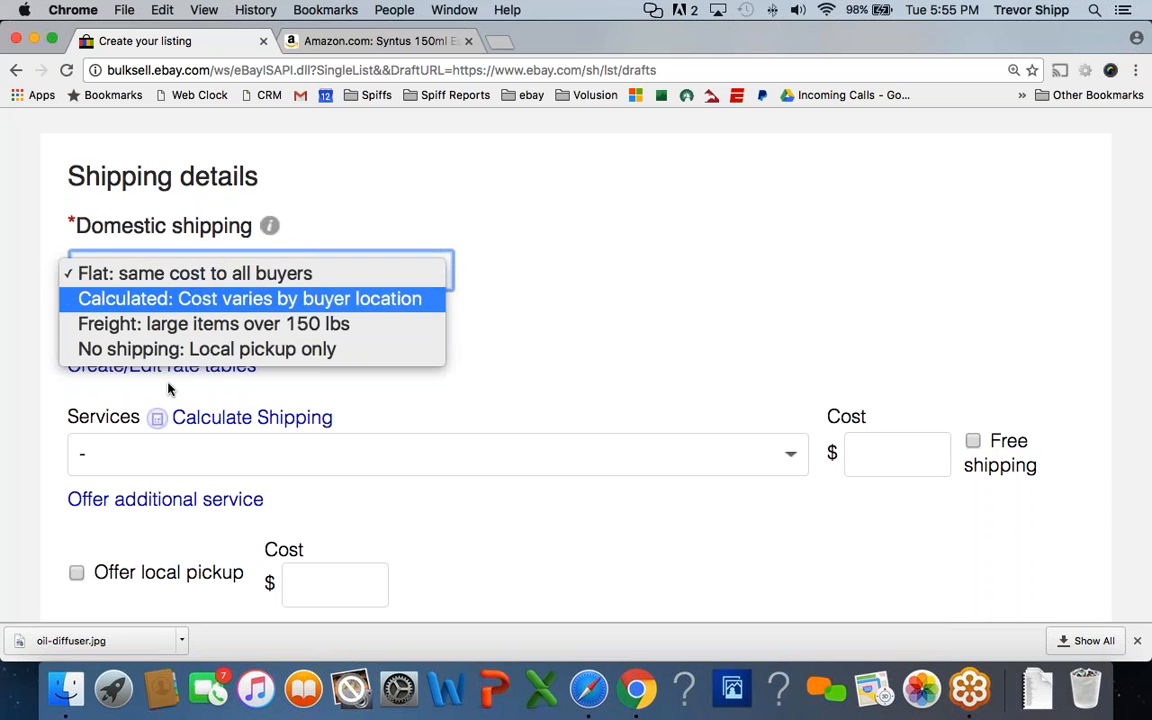
{"action": "left_click", "coordinate": [159, 274]}
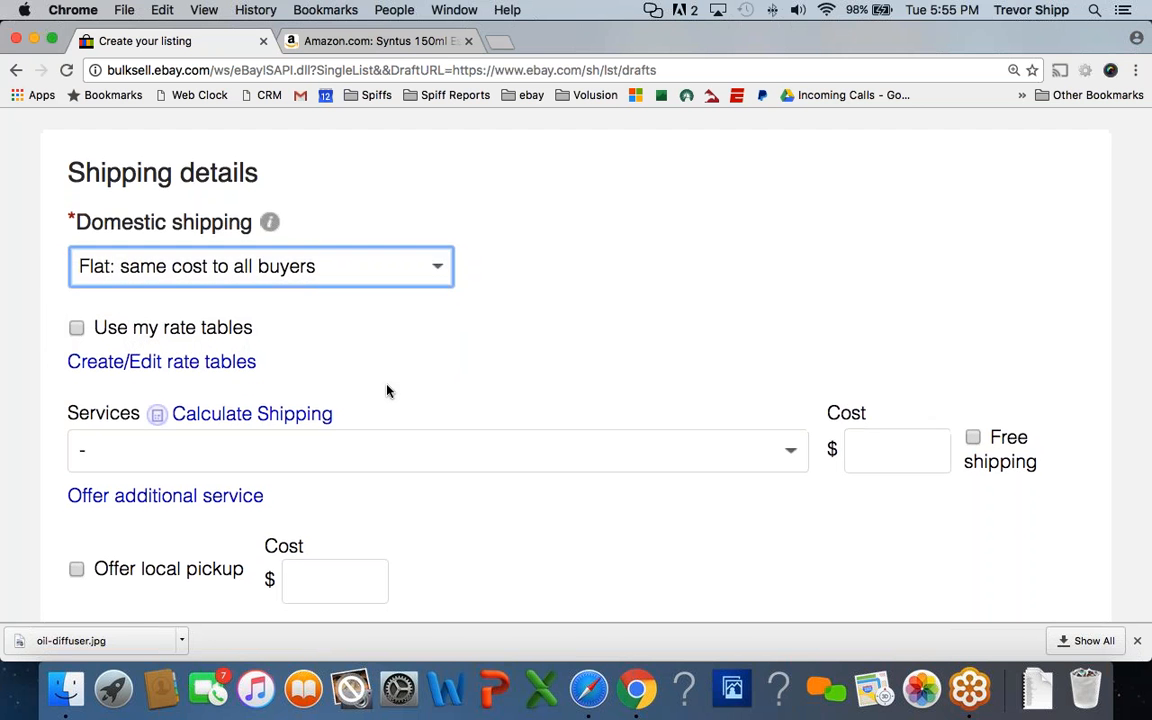
Choose Standard Shipping (1 to 5 business days) as the domestic service and offer it as free shipping
{"action": "scroll", "coordinate": [386, 391], "scroll_direction": "down", "scroll_amount": 2}
{"action": "left_click", "coordinate": [482, 362]}
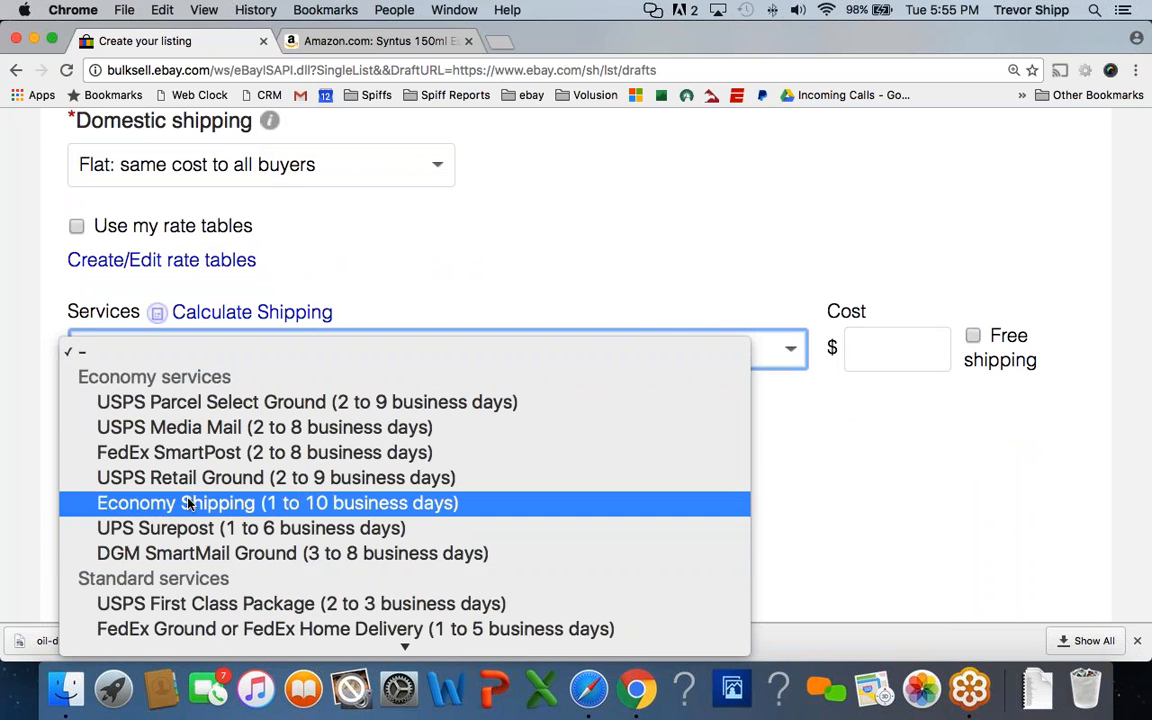
{"action": "scroll", "coordinate": [230, 514], "scroll_direction": "down", "scroll_amount": 3}
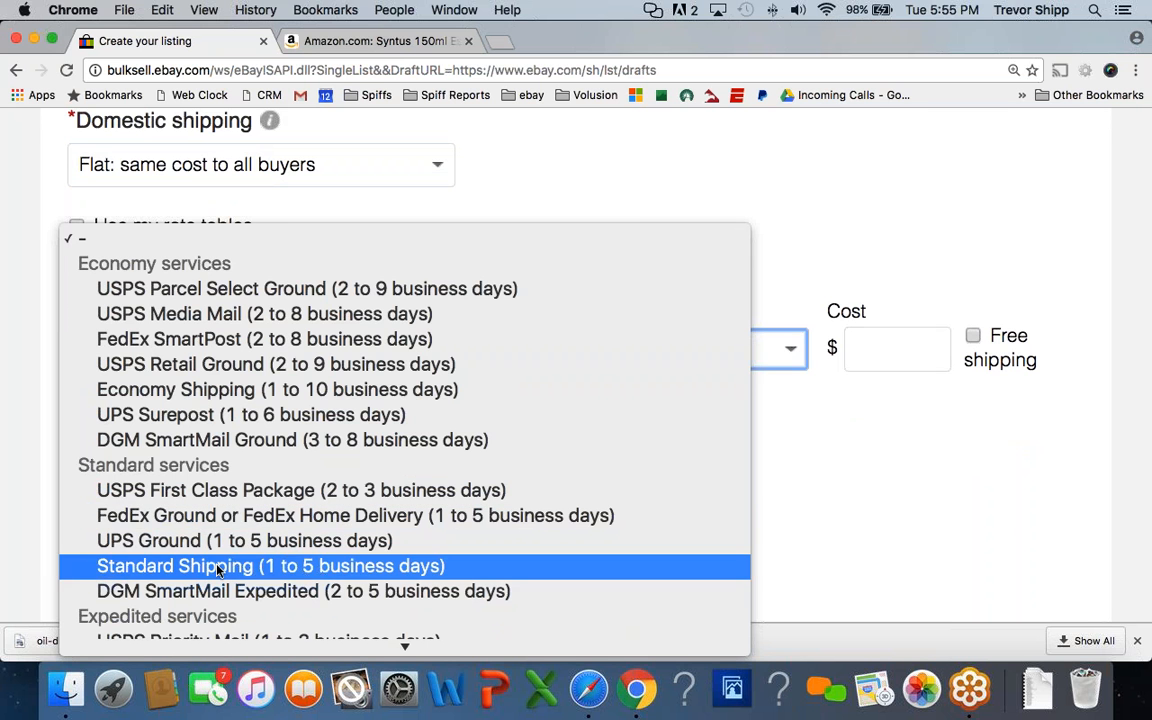
{"action": "left_click", "coordinate": [218, 568]}
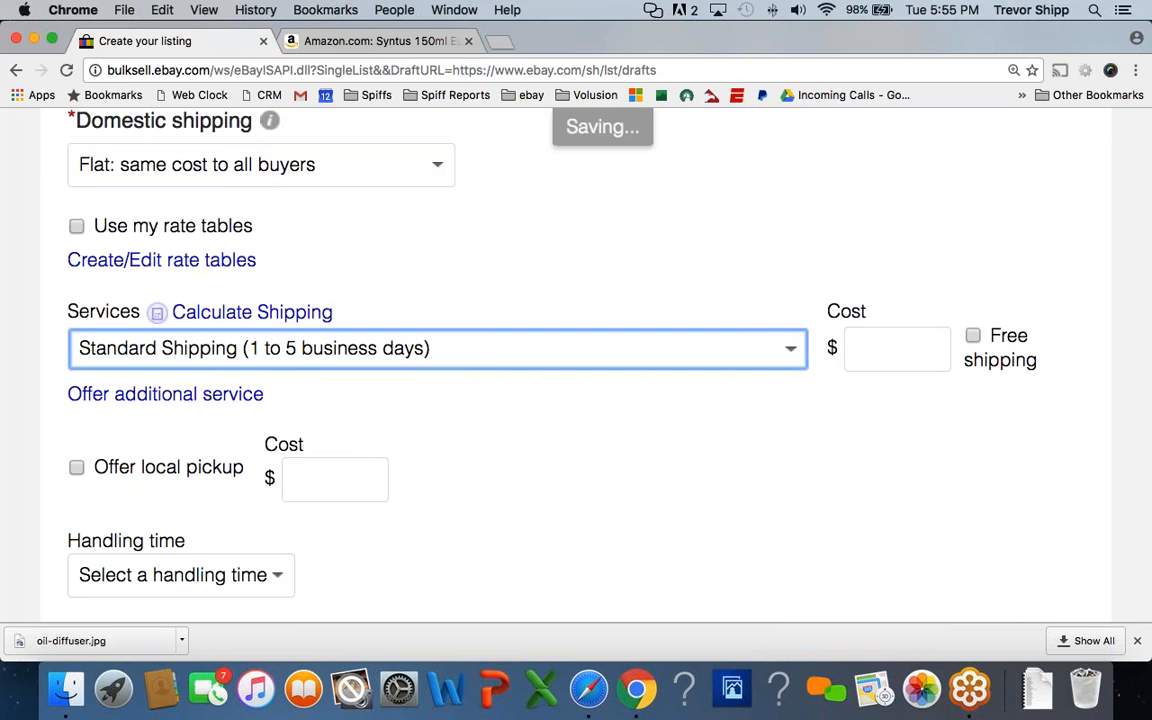
{"action": "left_click", "coordinate": [973, 336]}
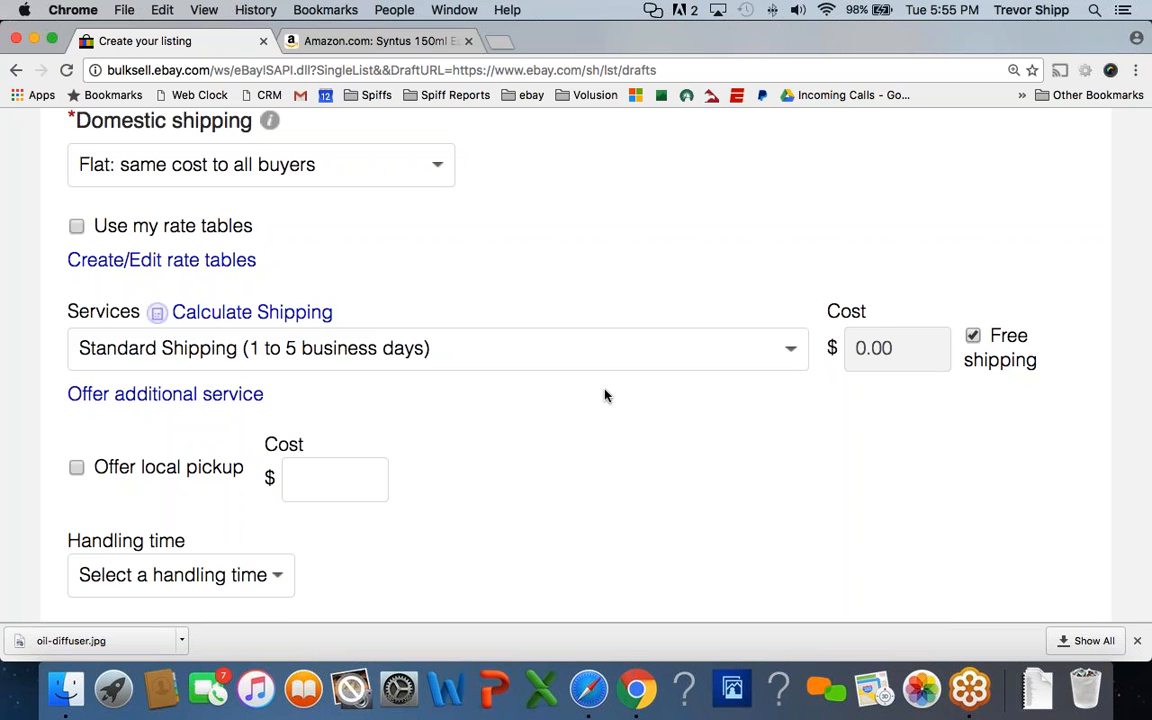
Set the handling time to 3 business days and leave the listing at No international shipping
{"action": "scroll", "coordinate": [437, 416], "scroll_direction": "down", "scroll_amount": 3}
{"action": "left_click", "coordinate": [165, 455]}
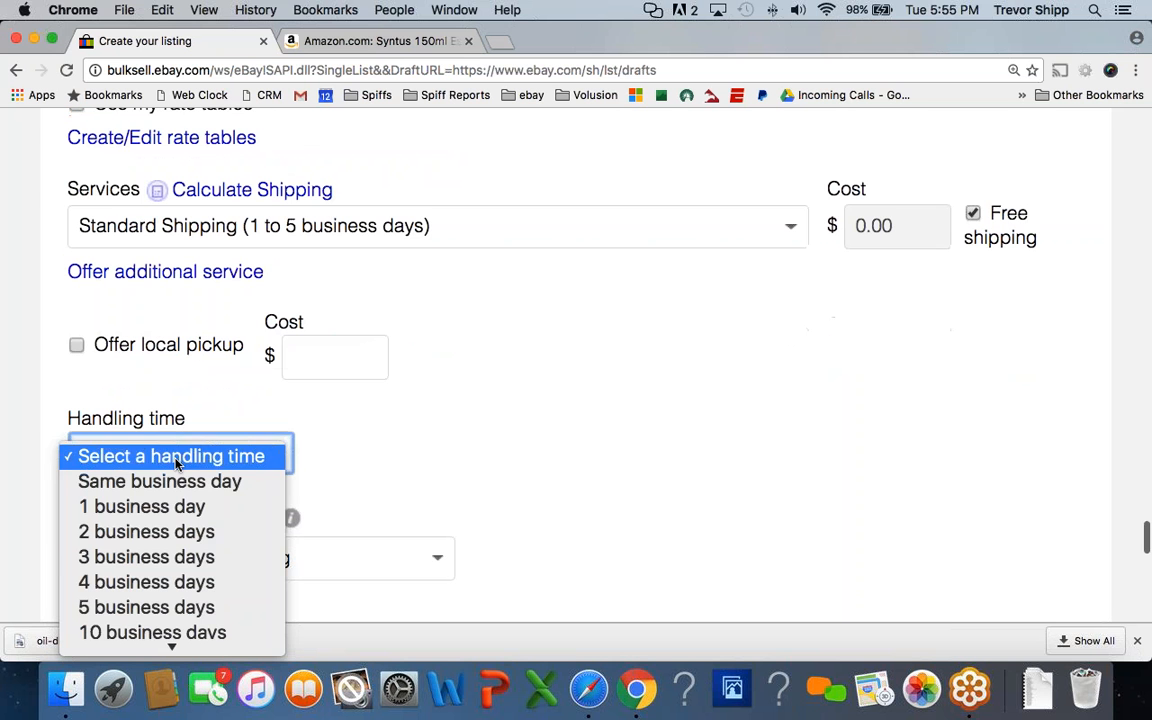
{"action": "left_click", "coordinate": [145, 557]}
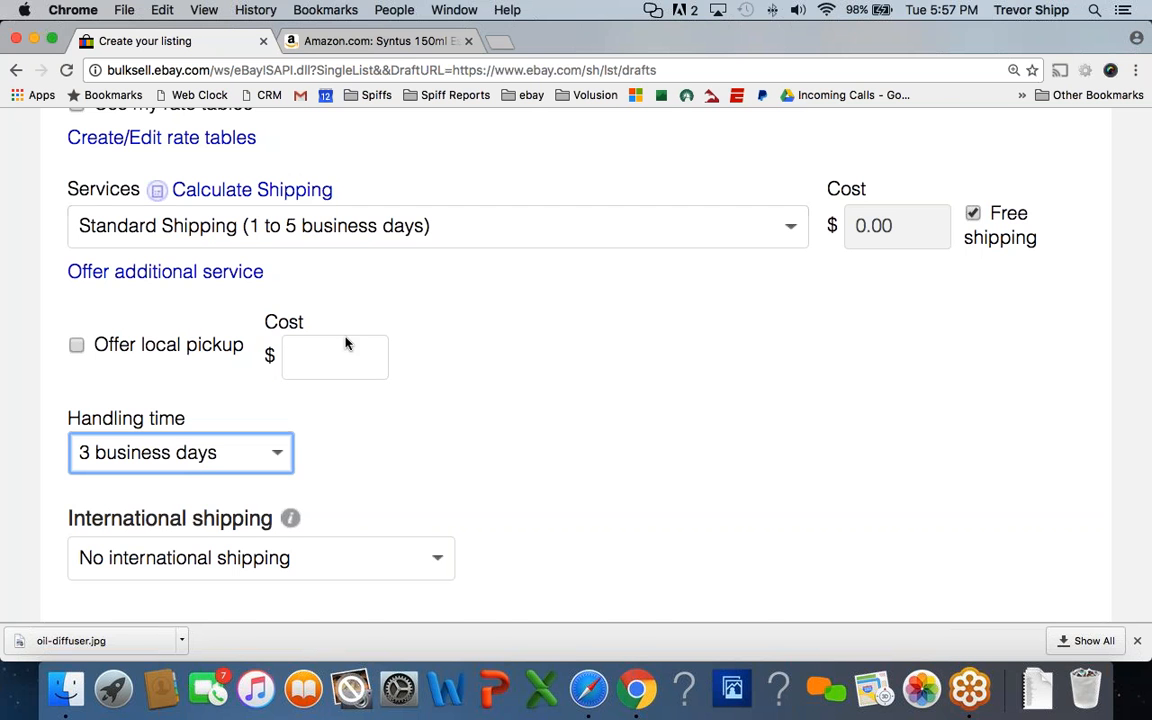
{"action": "scroll", "coordinate": [347, 342], "scroll_direction": "down", "scroll_amount": 3}
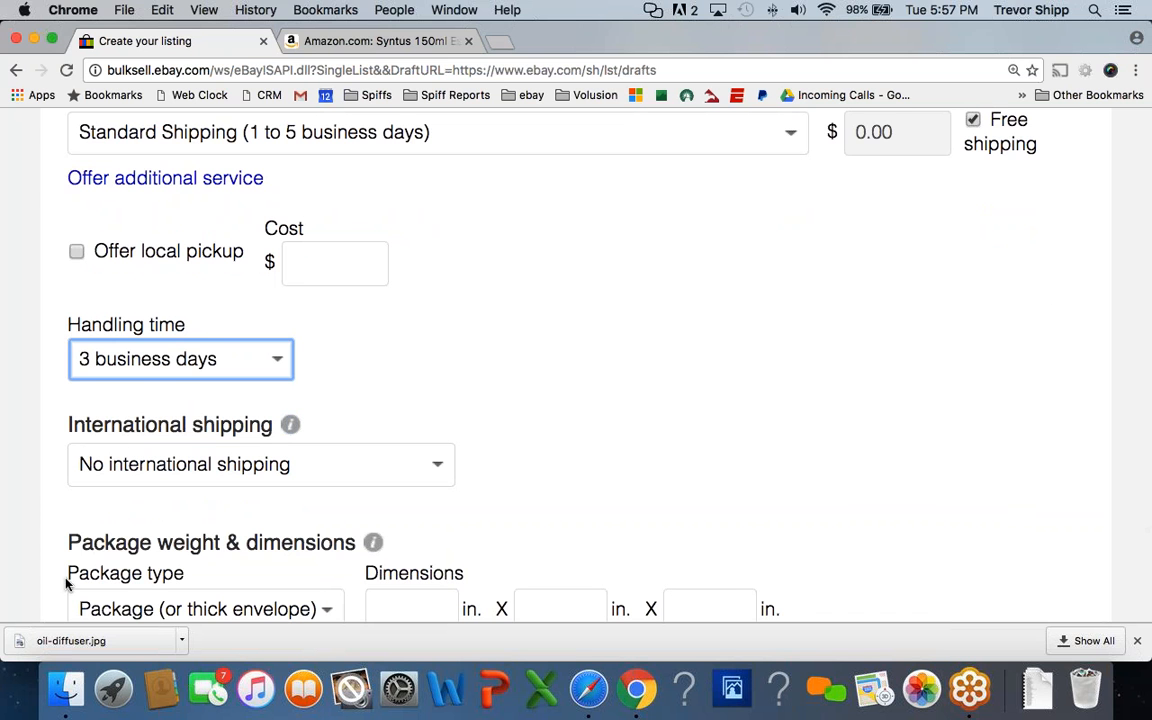
{"action": "mouse_move", "coordinate": [60, 493]}
{"action": "left_mouse_down"}
{"action": "mouse_move", "coordinate": [447, 501]}
{"action": "mouse_move", "coordinate": [578, 462]}
{"action": "mouse_move", "coordinate": [155, 423]}
{"action": "mouse_move", "coordinate": [69, 435]}
{"action": "mouse_move", "coordinate": [60, 482]}
{"action": "left_mouse_up"}
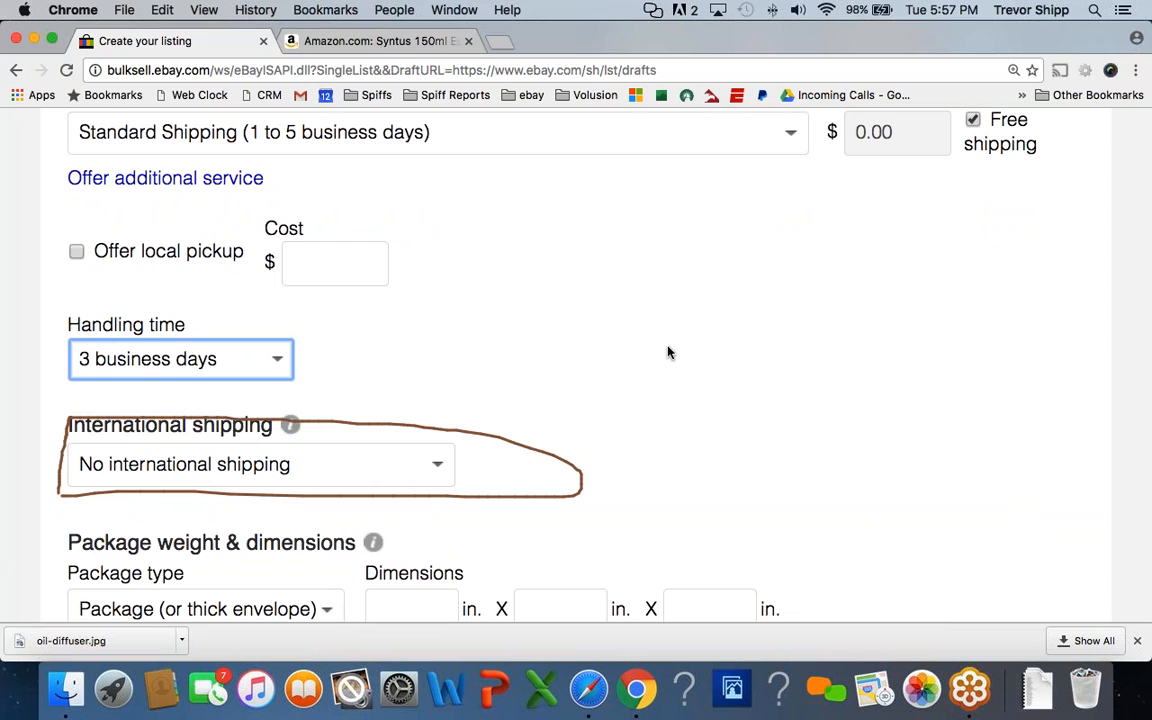
{"action": "left_click", "coordinate": [1066, 380]}
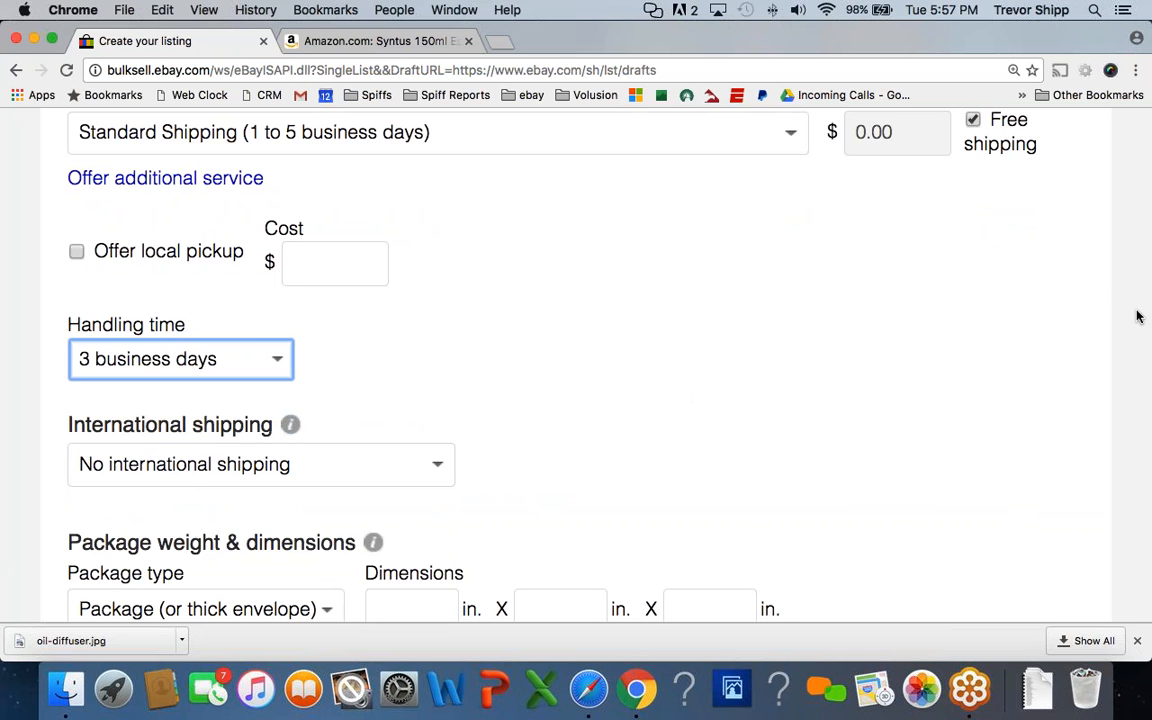
Create a shipping exclusion list and exclude the domestic regions Alaska/Hawaii, APO/FPO and US Protectorates
{"action": "scroll", "coordinate": [376, 356], "scroll_direction": "down", "scroll_amount": 5}
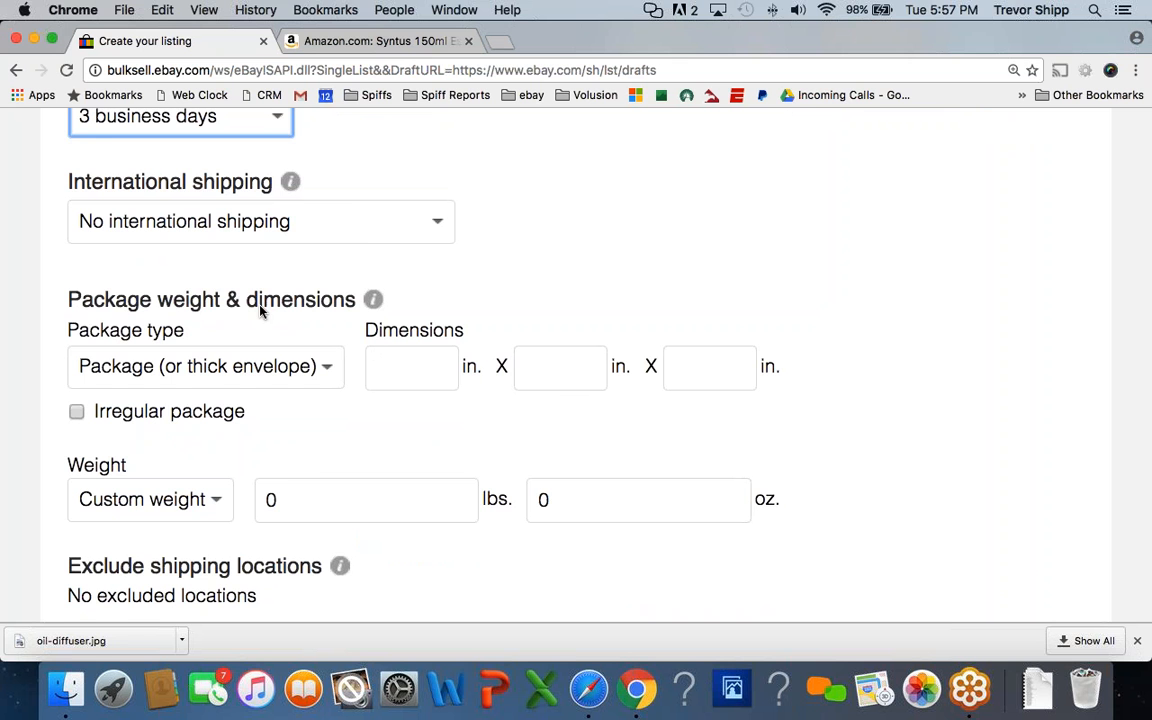
{"action": "scroll", "coordinate": [260, 311], "scroll_direction": "down", "scroll_amount": 2}
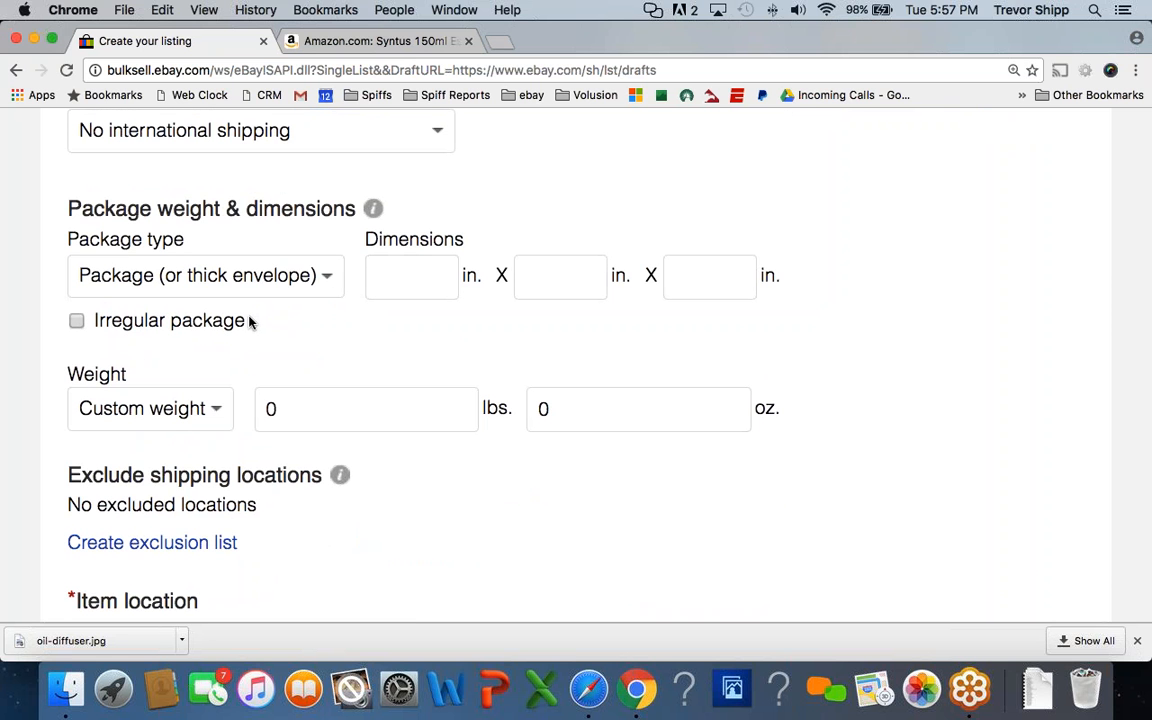
{"action": "scroll", "coordinate": [140, 330], "scroll_direction": "down", "scroll_amount": 2}
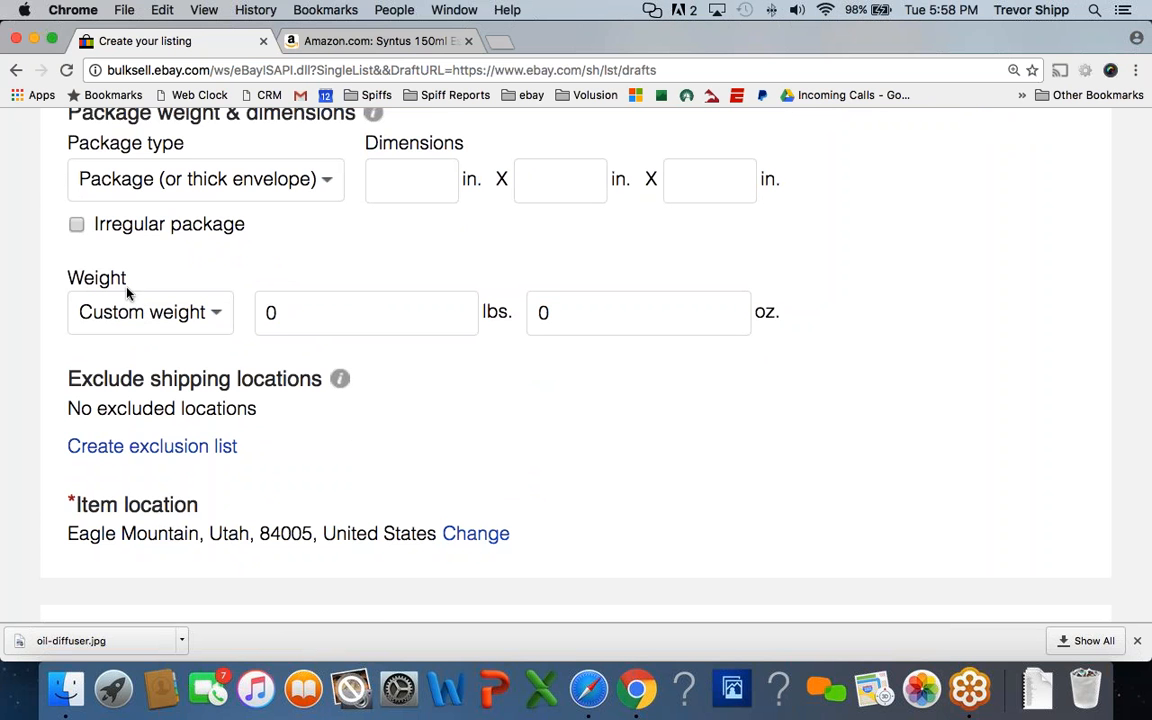
{"action": "left_click", "coordinate": [245, 432]}
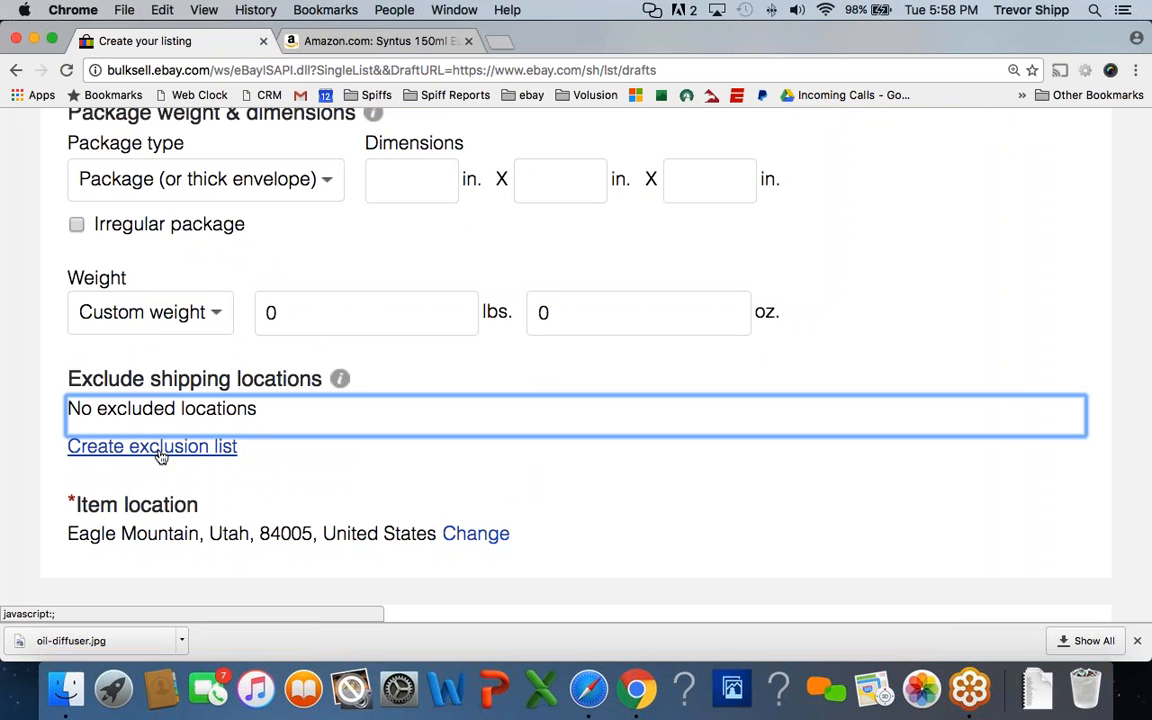
{"action": "left_click", "coordinate": [119, 452]}
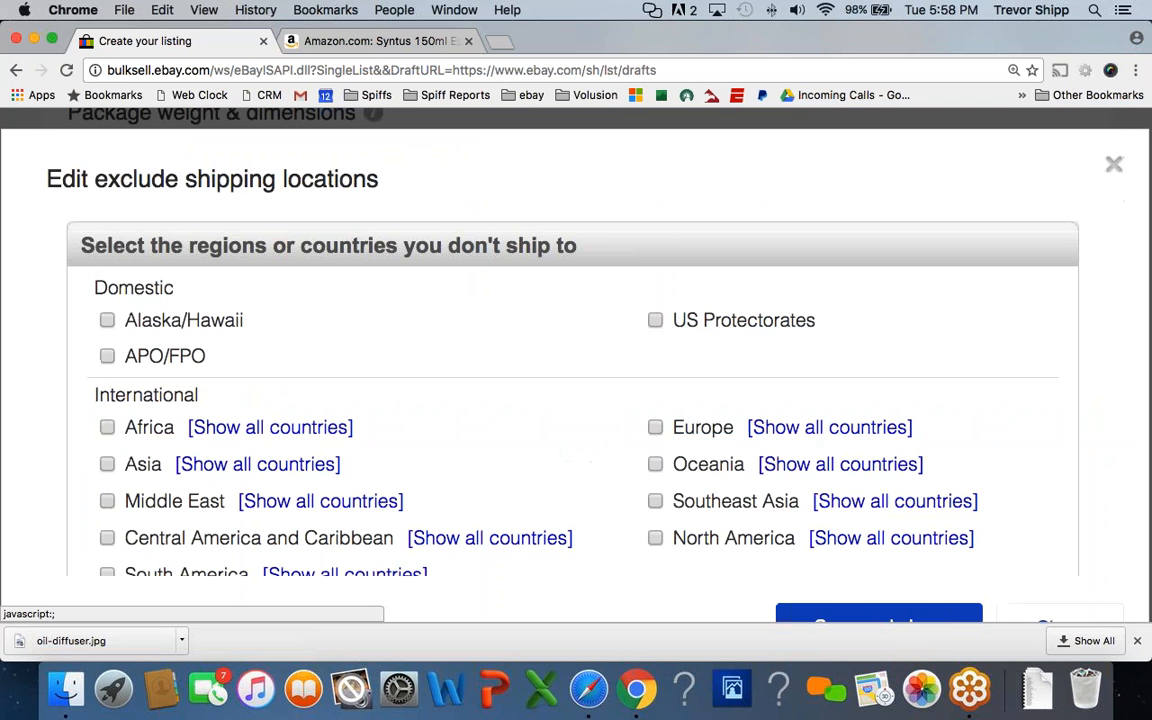
{"action": "scroll", "coordinate": [150, 450], "scroll_direction": "down", "scroll_amount": 1}
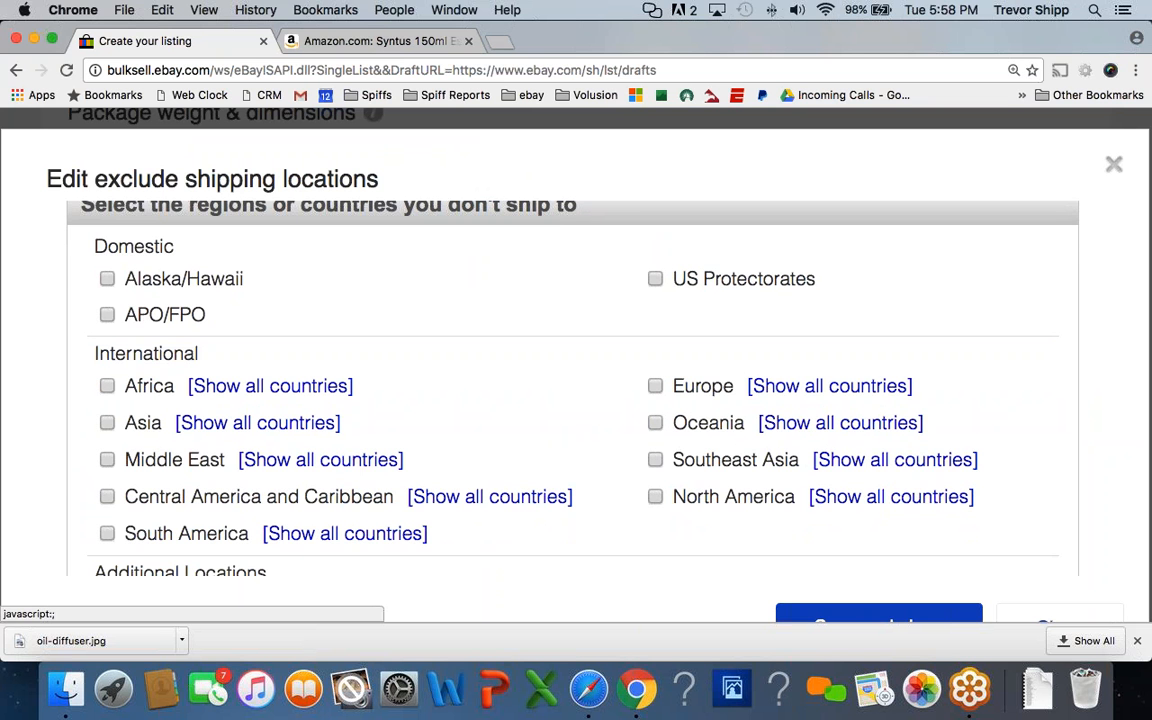
{"action": "left_click", "coordinate": [107, 278]}
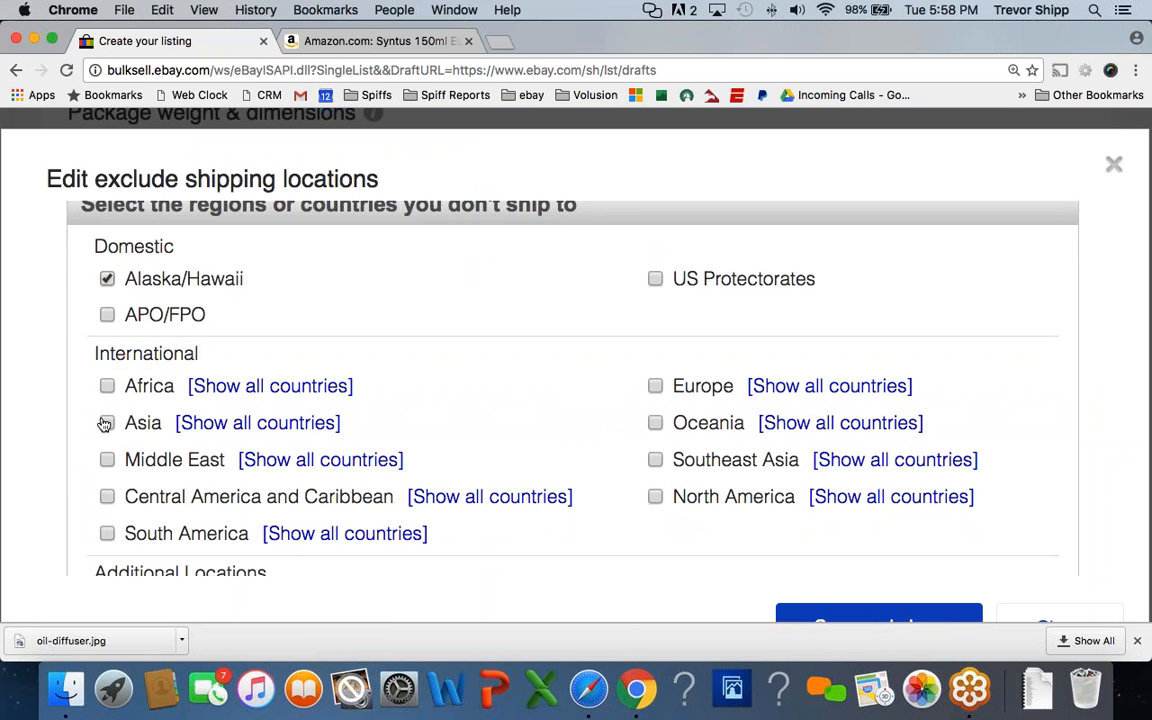
{"action": "left_click", "coordinate": [107, 316]}
{"action": "left_click", "coordinate": [655, 279]}
Leave the international regions unselected and add PO Box to the excluded shipping locations
{"action": "scroll", "coordinate": [350, 303], "scroll_direction": "down", "scroll_amount": 2}
{"action": "scroll", "coordinate": [320, 303], "scroll_direction": "up", "scroll_amount": 3}
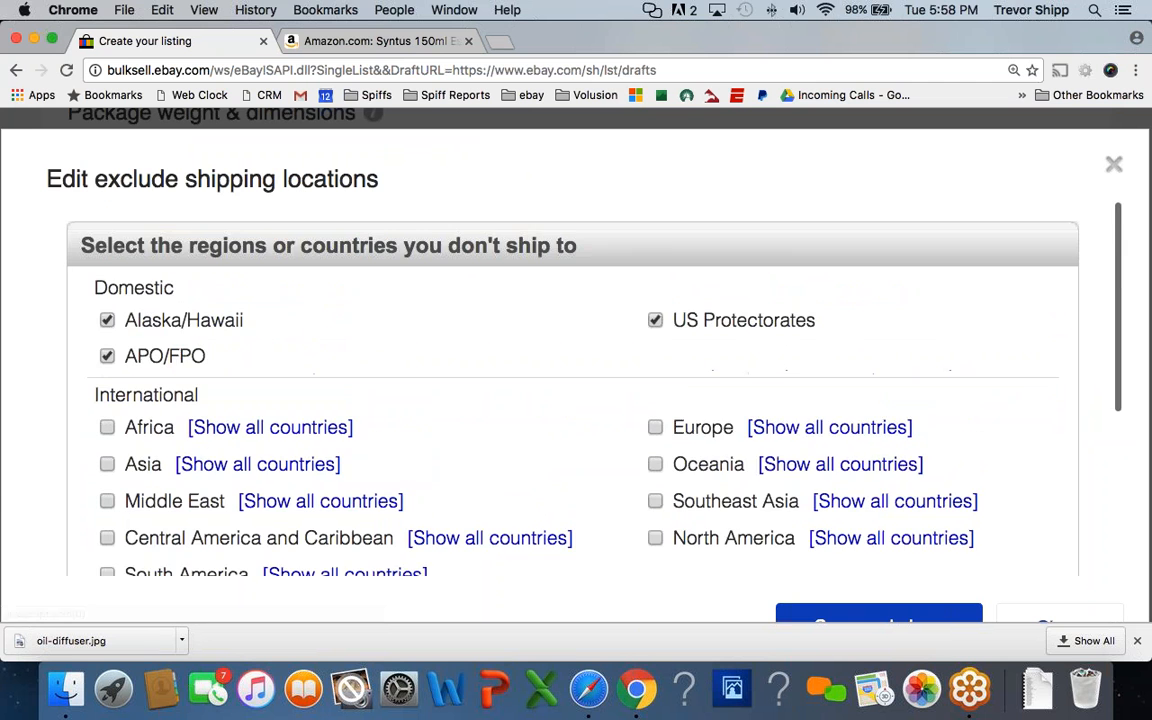
{"action": "scroll", "coordinate": [320, 303], "scroll_direction": "down", "scroll_amount": 2}
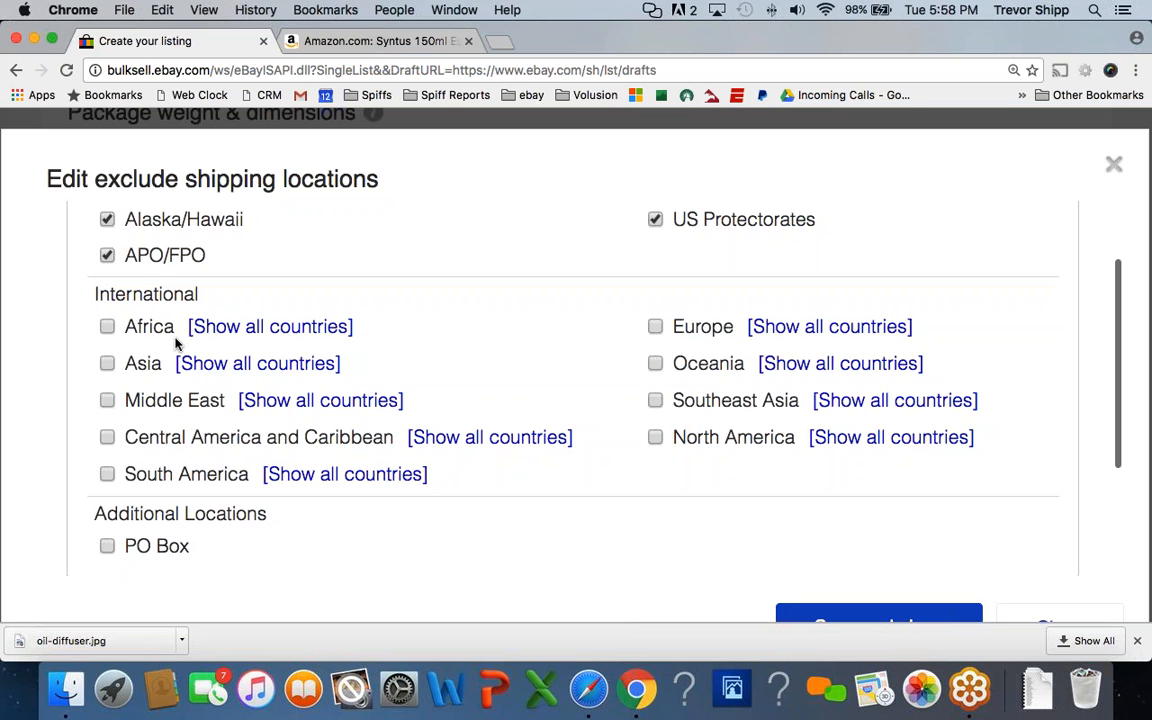
{"action": "scroll", "coordinate": [175, 344], "scroll_direction": "up", "scroll_amount": 1}
{"action": "scroll", "coordinate": [175, 344], "scroll_direction": "down", "scroll_amount": 5}
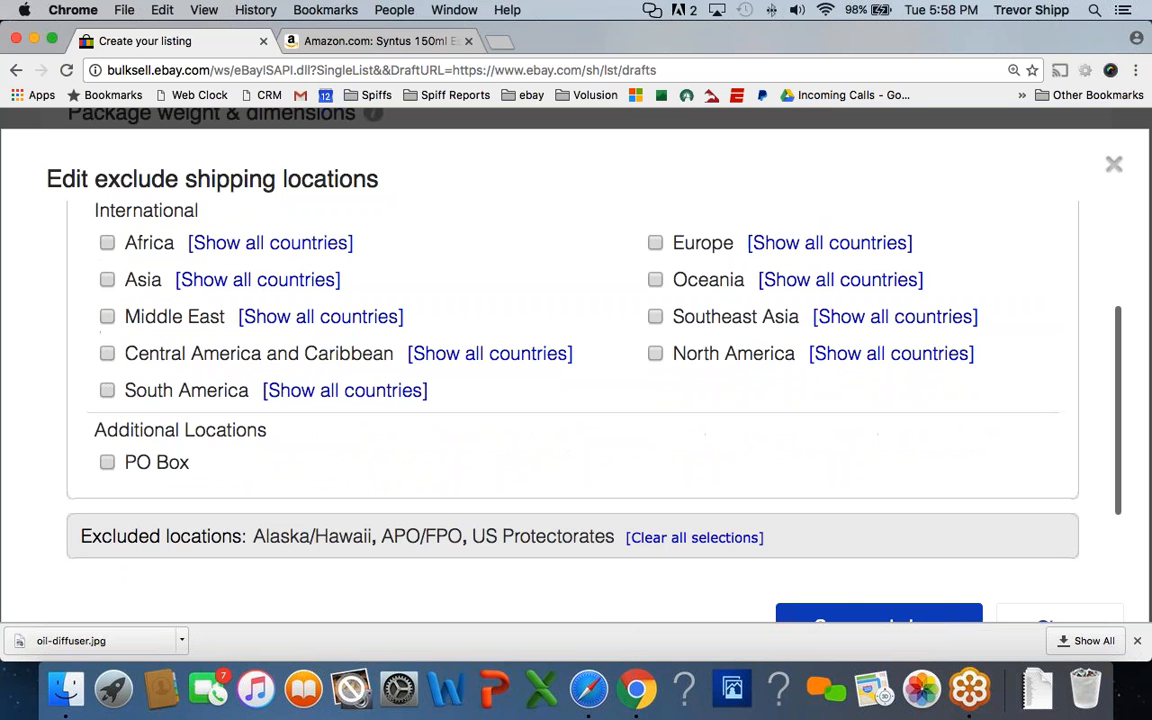
{"action": "left_click", "coordinate": [107, 462]}
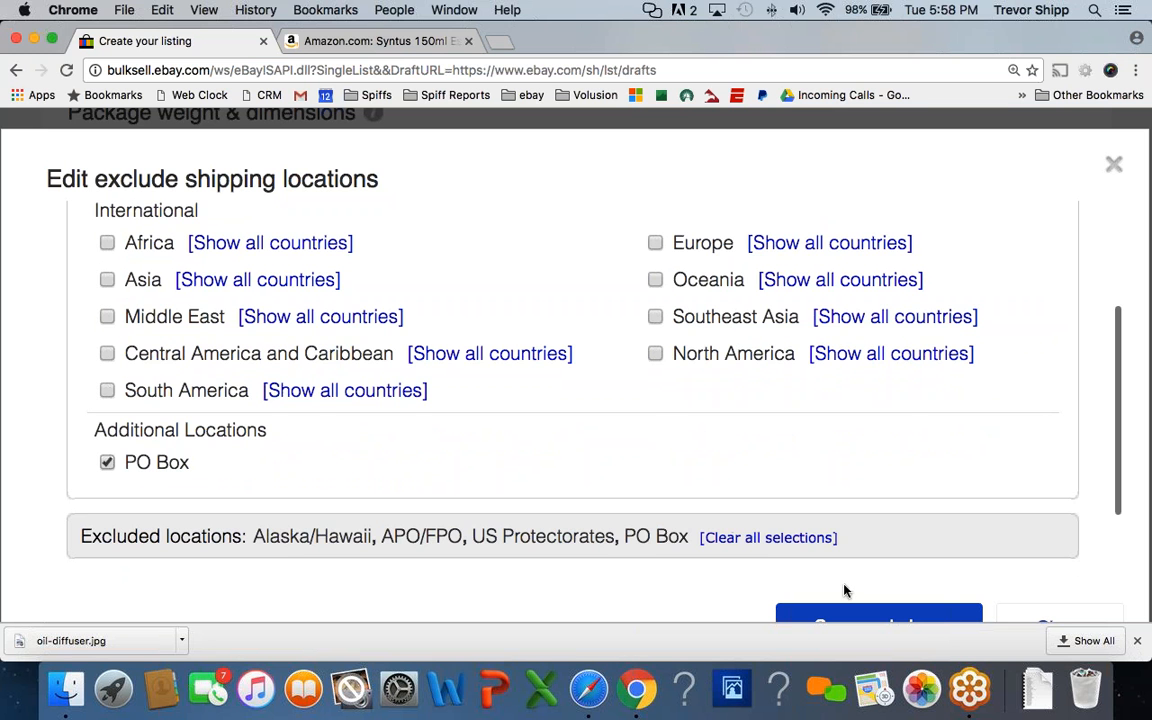
Save the shipping exclusion list and apply it to the listing
{"action": "scroll", "coordinate": [820, 570], "scroll_direction": "down", "scroll_amount": 5}
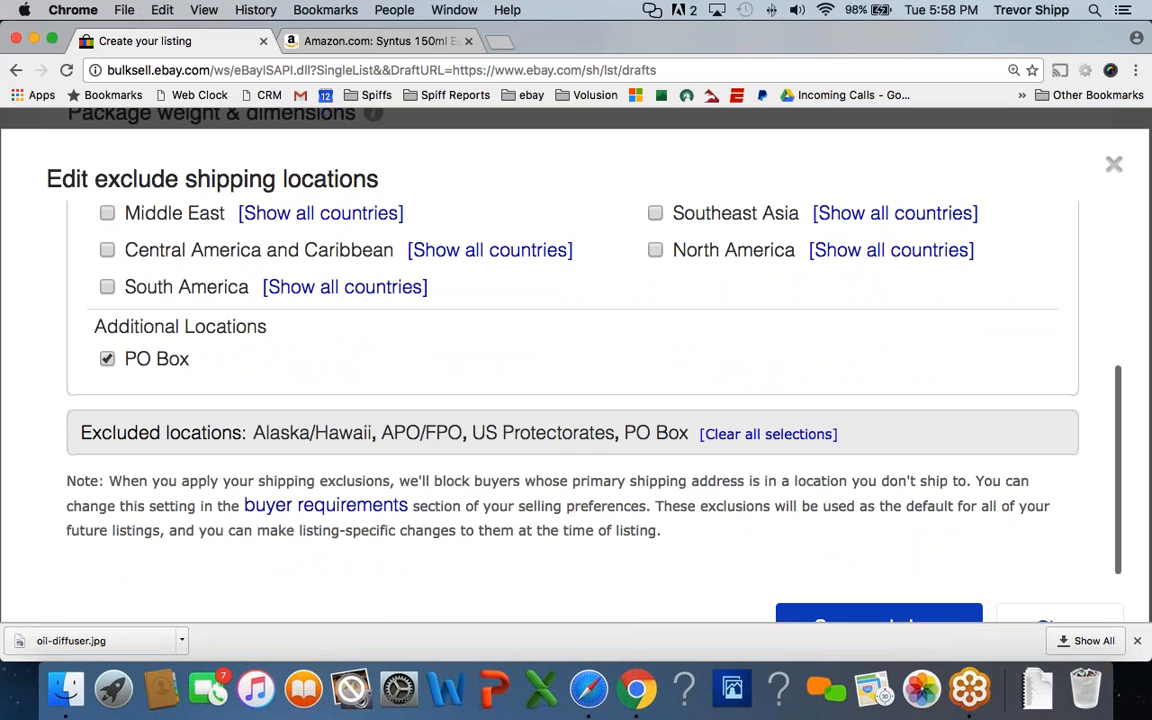
{"action": "left_click", "coordinate": [830, 617]}
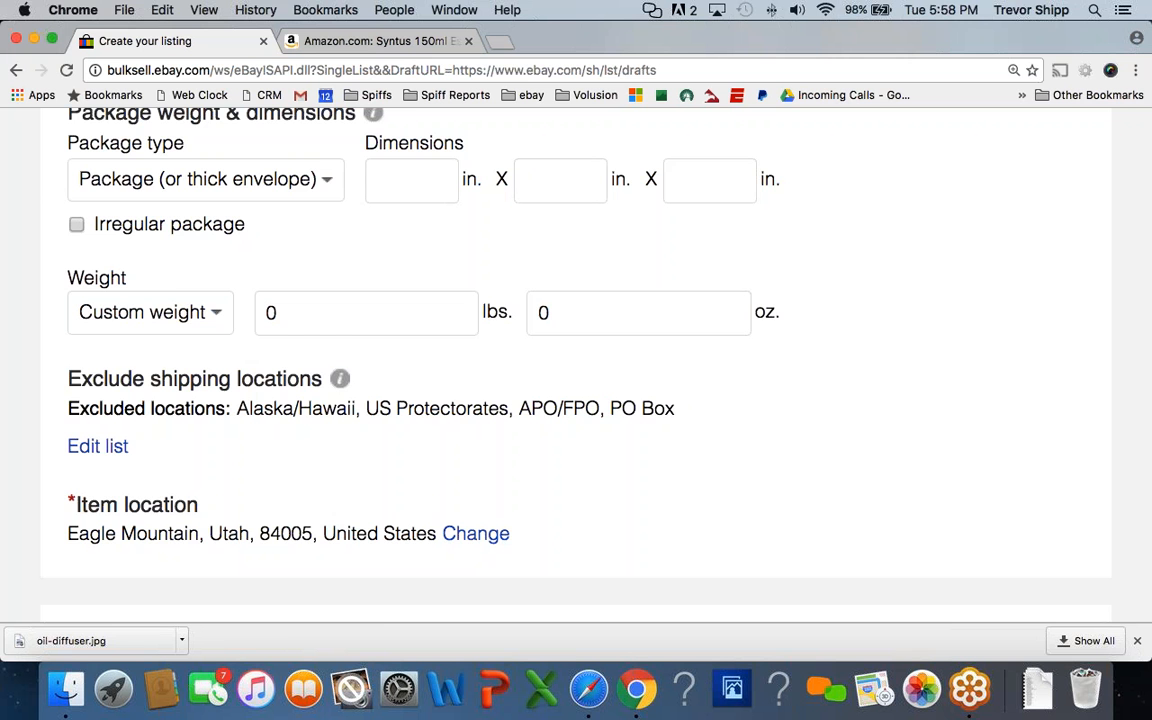
Review the item location, the listing fees and the final listing options at the end of the form
{"action": "scroll", "coordinate": [300, 404], "scroll_direction": "down", "scroll_amount": 3}
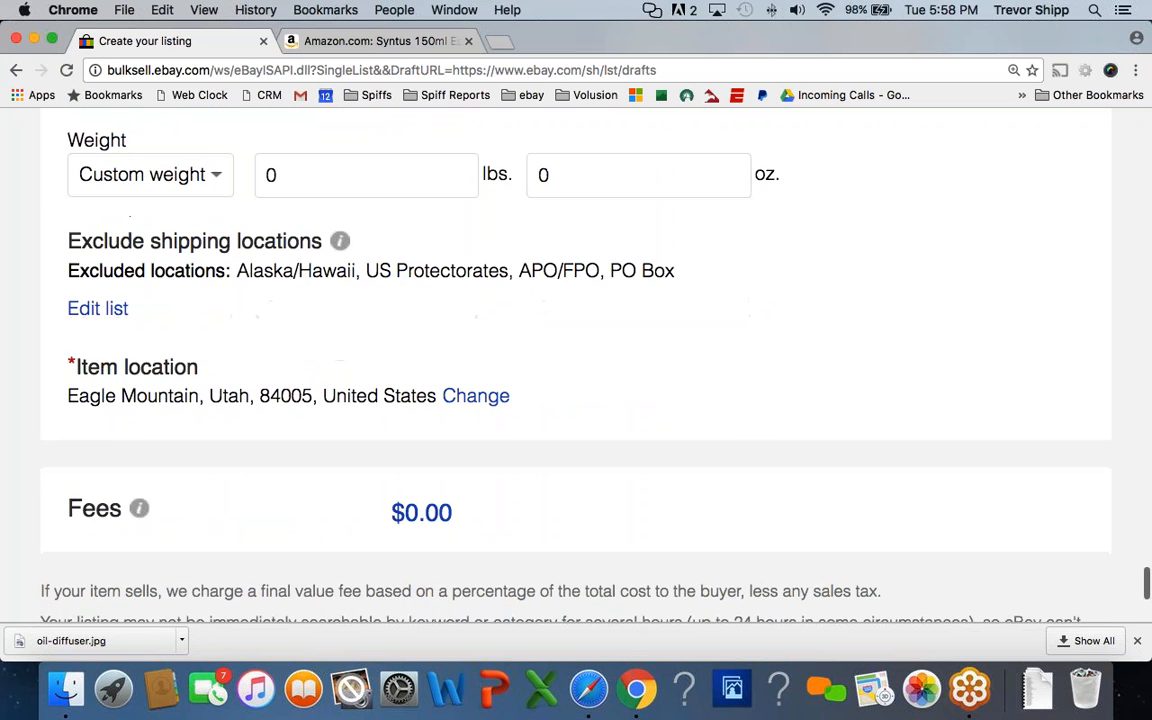
{"action": "left_click_drag", "start_coordinate": [75, 367], "coordinate": [417, 395]}
{"action": "scroll", "coordinate": [417, 395], "scroll_direction": "down", "scroll_amount": 3}
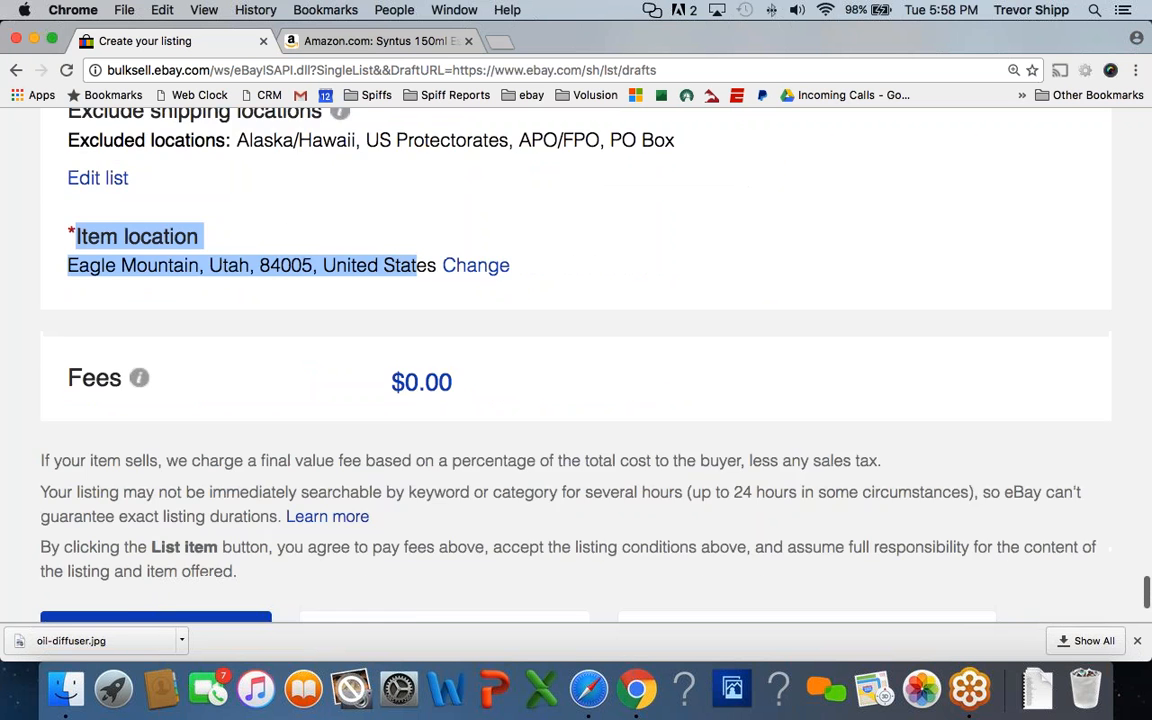
{"action": "scroll", "coordinate": [576, 400], "scroll_direction": "down", "scroll_amount": 3}
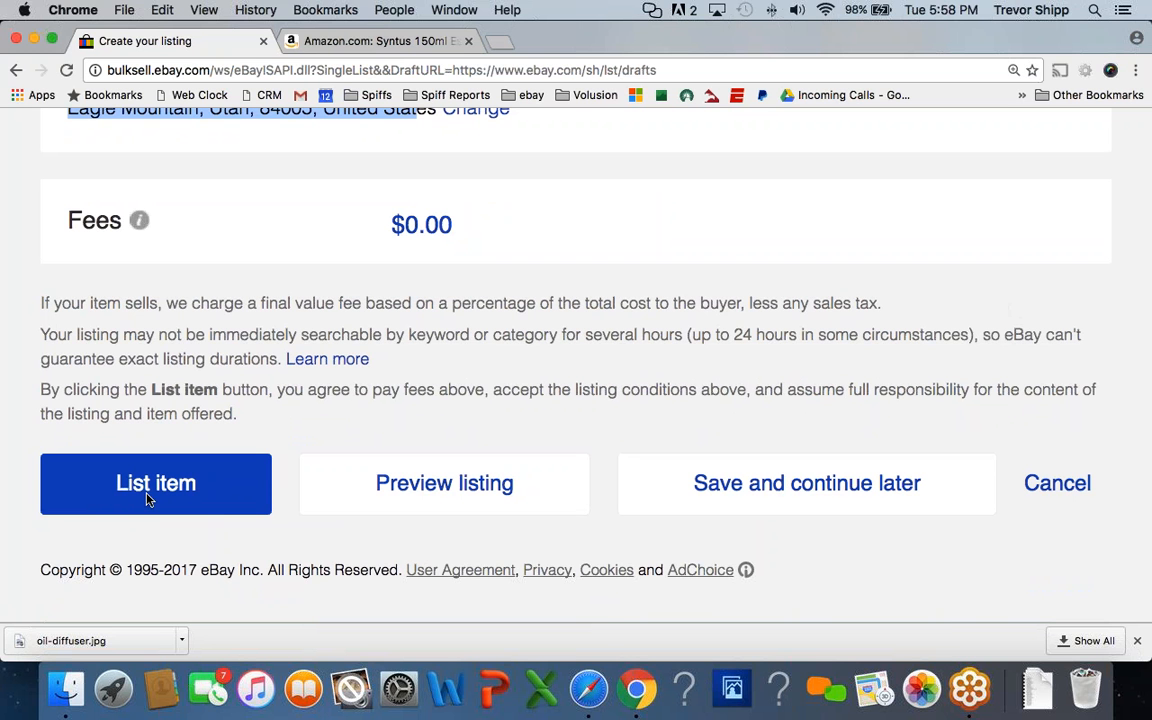
{"action": "left_click_drag", "start_coordinate": [76, 533], "coordinate": [228, 526]}
{"action": "mouse_move", "coordinate": [205, 431]}
{"action": "left_mouse_down"}
{"action": "mouse_move", "coordinate": [272, 468]}
{"action": "mouse_move", "coordinate": [233, 411]}
{"action": "left_mouse_up"}
{"action": "left_click_drag", "start_coordinate": [356, 527], "coordinate": [551, 520]}
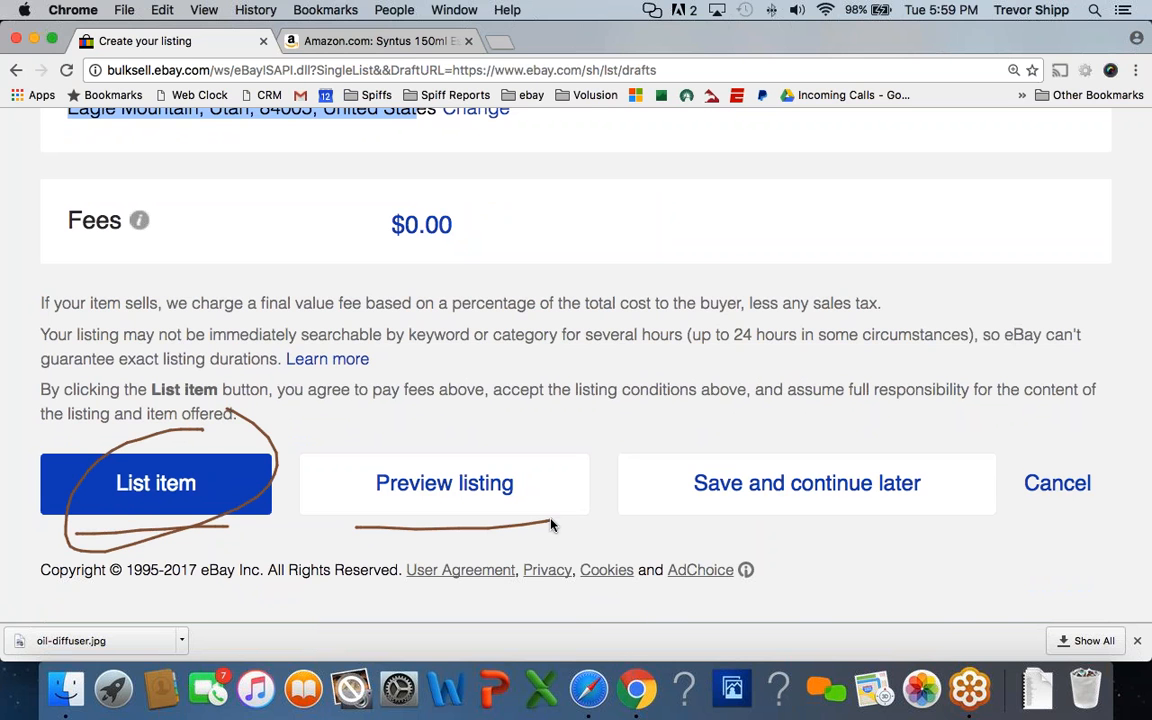
{"action": "left_click_drag", "start_coordinate": [724, 519], "coordinate": [1150, 514]}
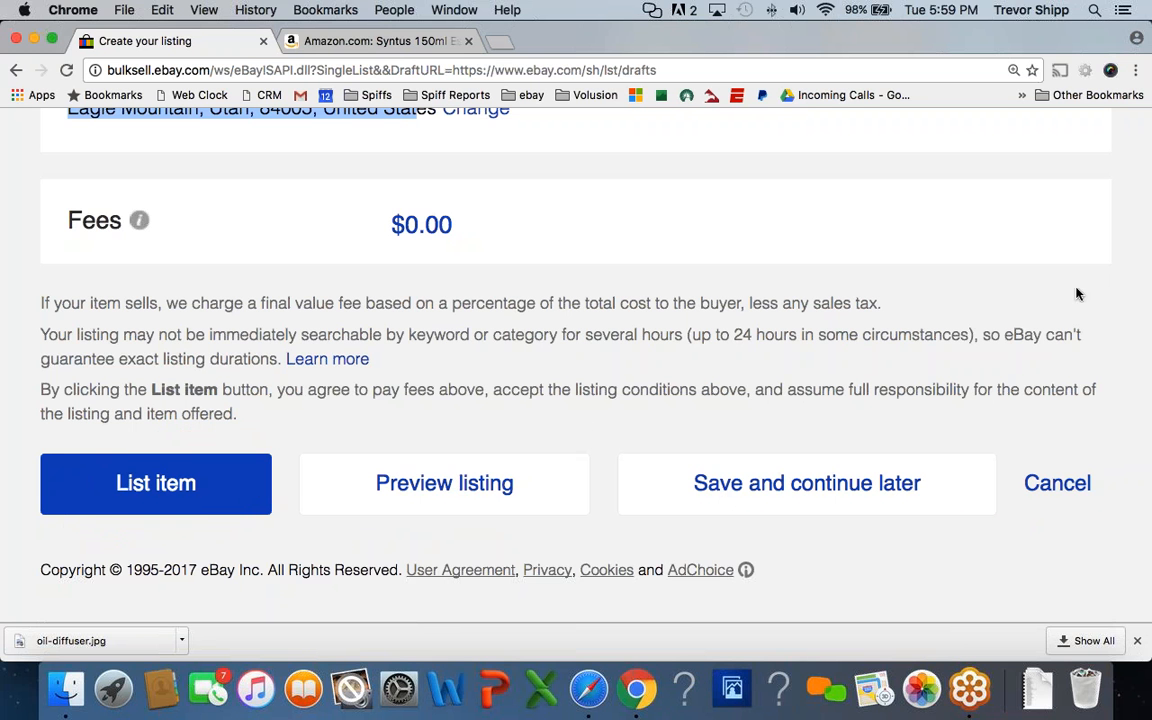
Preview the listing and check its title, photo, condition, price, seller information, shipping, payment and return terms
{"action": "left_click", "coordinate": [468, 480]}
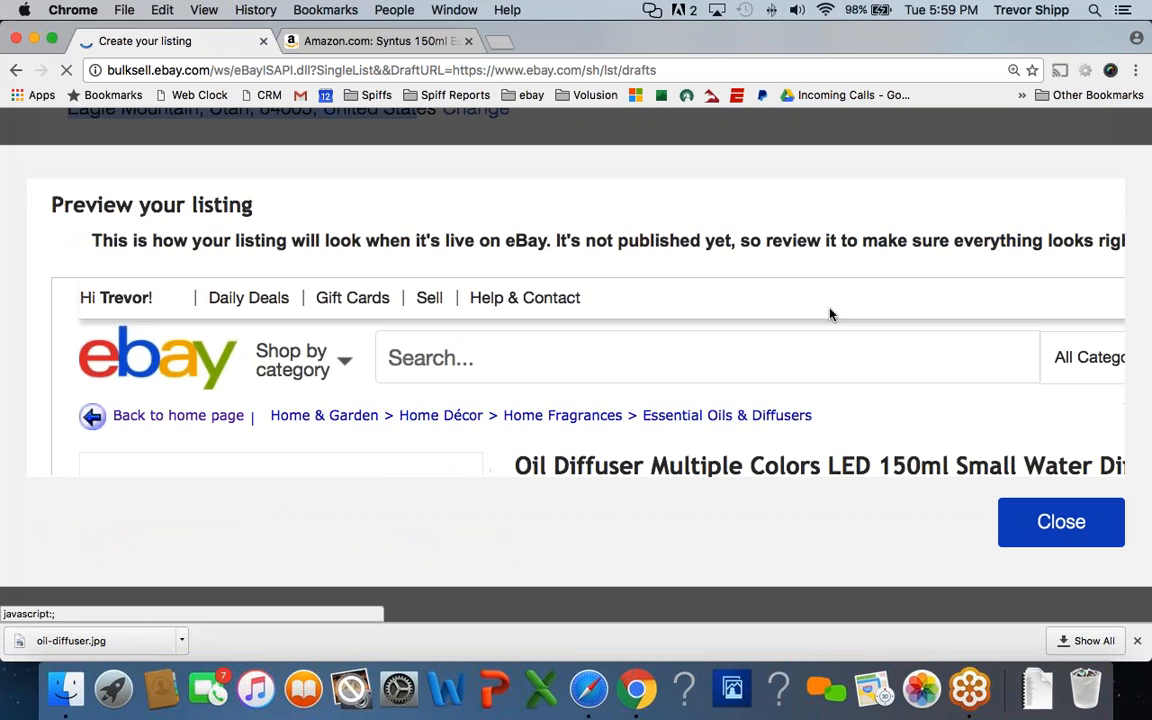
{"action": "scroll", "coordinate": [694, 310], "scroll_direction": "down", "scroll_amount": 2}
{"action": "scroll", "coordinate": [694, 312], "scroll_direction": "down", "scroll_amount": 3}
{"action": "scroll", "coordinate": [694, 312], "scroll_direction": "right", "scroll_amount": 4}
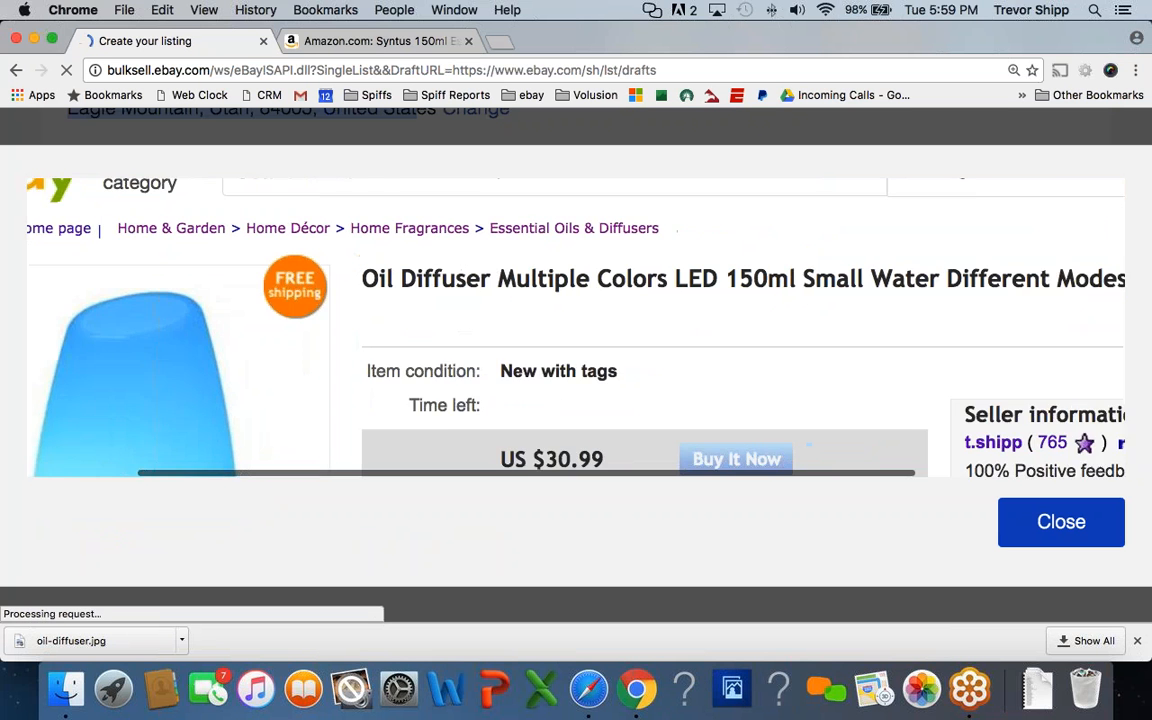
{"action": "scroll", "coordinate": [690, 311], "scroll_direction": "left", "scroll_amount": 3}
{"action": "scroll", "coordinate": [690, 311], "scroll_direction": "down", "scroll_amount": 3}
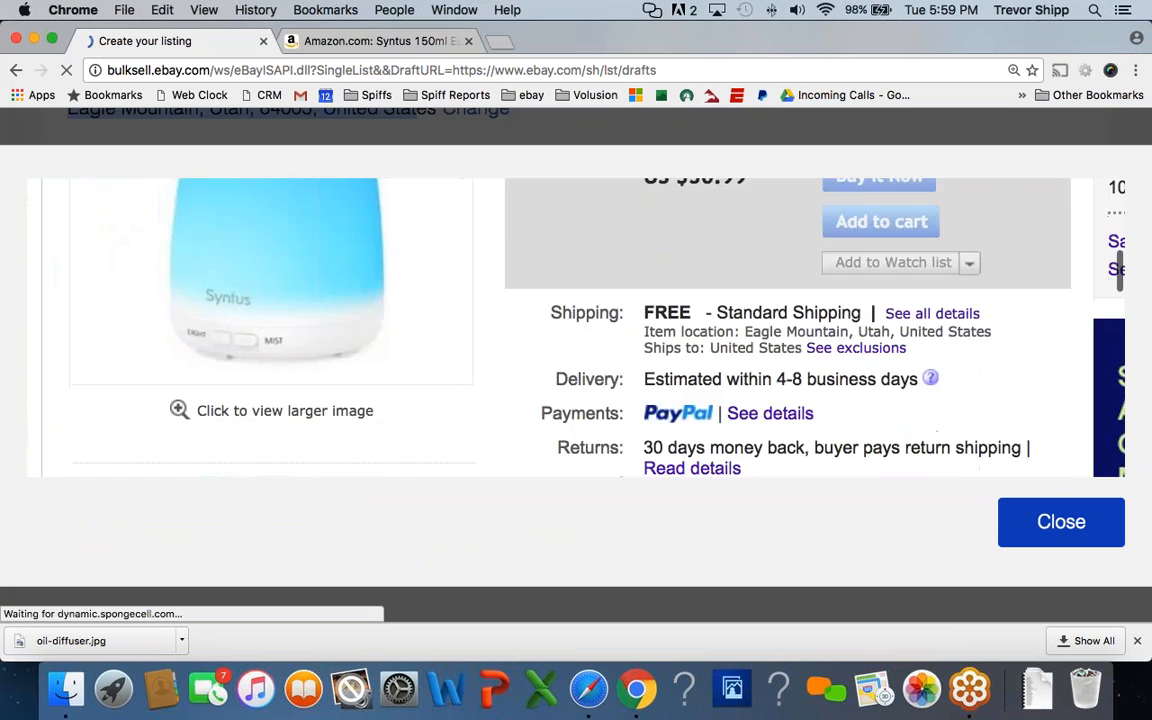
{"action": "scroll", "coordinate": [690, 311], "scroll_direction": "up", "scroll_amount": 3}
{"action": "scroll", "coordinate": [690, 311], "scroll_direction": "right", "scroll_amount": 5}
{"action": "scroll", "coordinate": [791, 455], "scroll_direction": "down", "scroll_amount": 5}
{"action": "scroll", "coordinate": [818, 290], "scroll_direction": "up", "scroll_amount": 1}
{"action": "scroll", "coordinate": [818, 290], "scroll_direction": "left", "scroll_amount": 2}
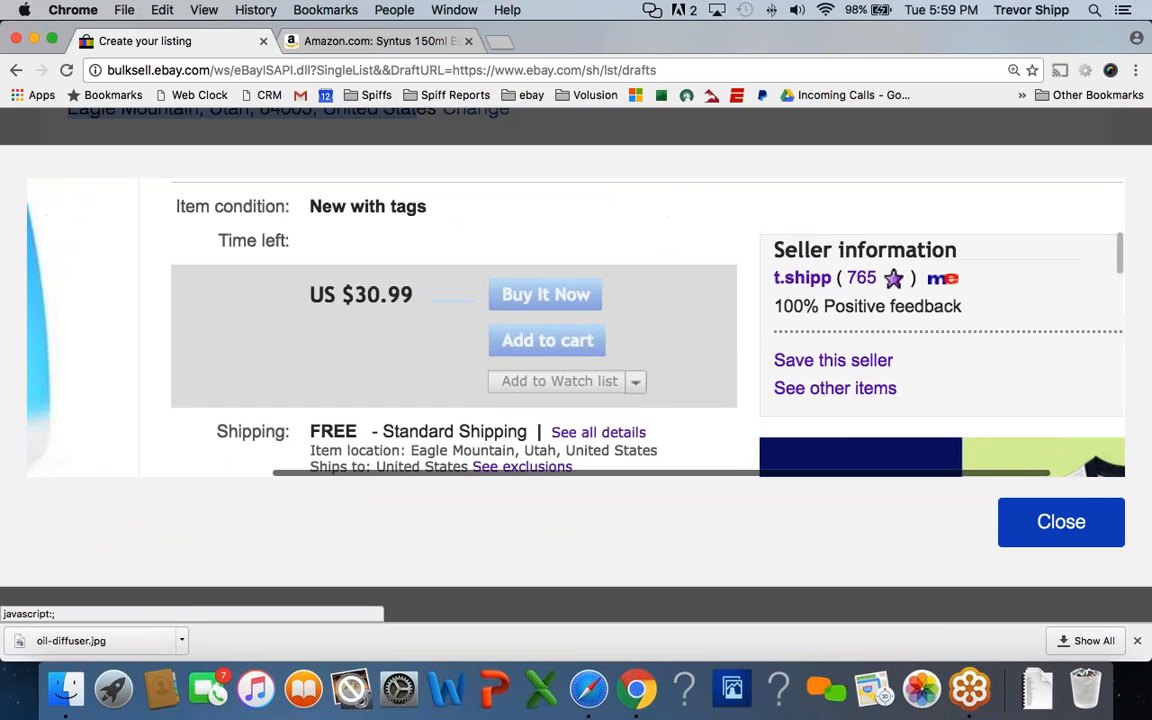
{"action": "scroll", "coordinate": [816, 291], "scroll_direction": "left", "scroll_amount": 2}
{"action": "scroll", "coordinate": [814, 291], "scroll_direction": "left", "scroll_amount": 2}
{"action": "scroll", "coordinate": [774, 298], "scroll_direction": "up", "scroll_amount": 4}
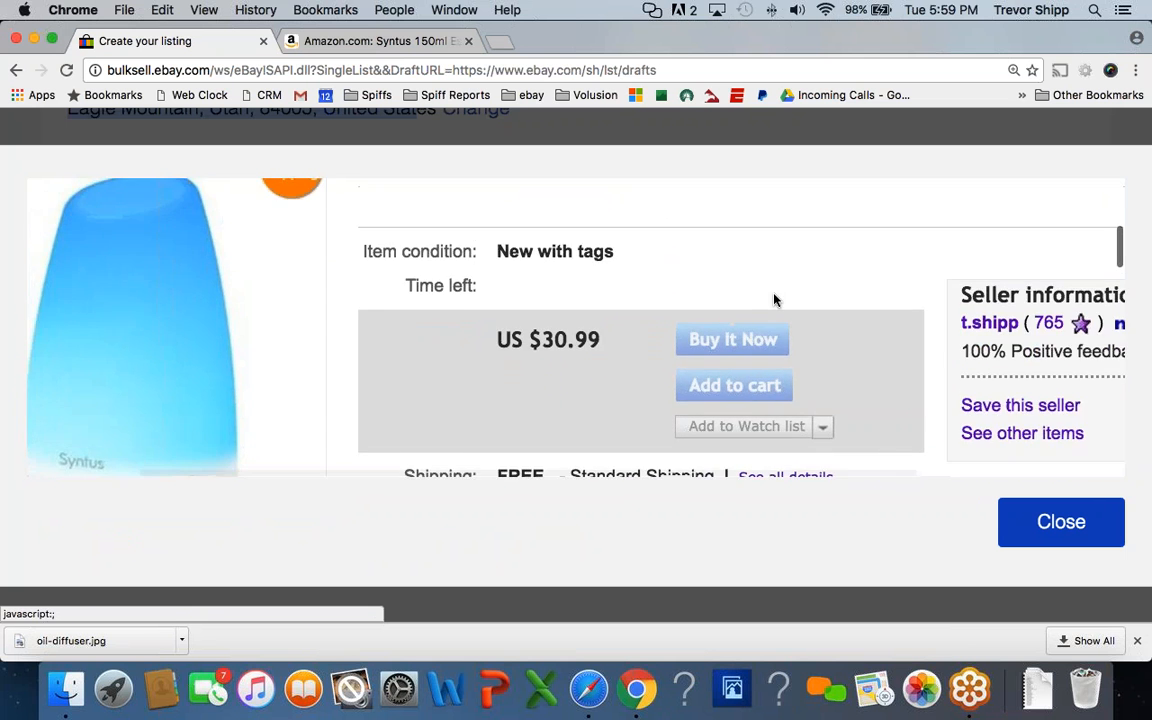
{"action": "scroll", "coordinate": [508, 366], "scroll_direction": "down", "scroll_amount": 2}
{"action": "scroll", "coordinate": [508, 366], "scroll_direction": "right", "scroll_amount": 5}
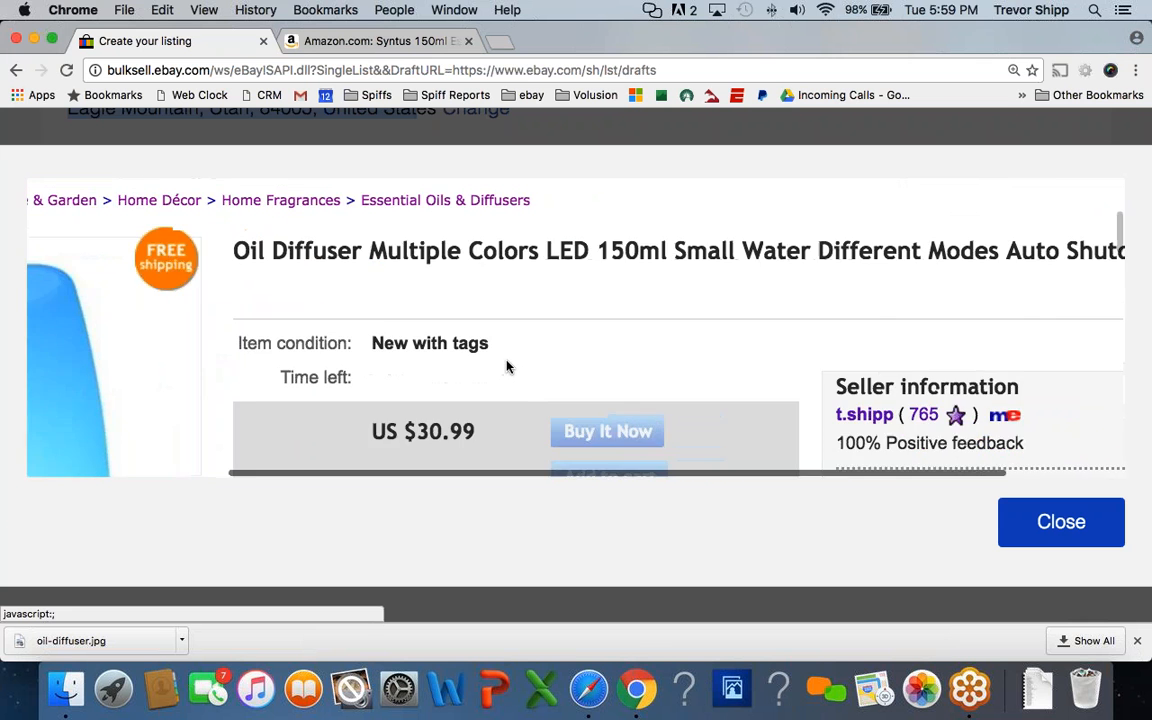
Check the item specifics and the bulleted description in the listing preview, and close the preview
{"action": "scroll", "coordinate": [508, 366], "scroll_direction": "down", "scroll_amount": 4}
{"action": "scroll", "coordinate": [508, 366], "scroll_direction": "left", "scroll_amount": 5}
{"action": "scroll", "coordinate": [508, 366], "scroll_direction": "down", "scroll_amount": 5}
{"action": "scroll", "coordinate": [508, 366], "scroll_direction": "up", "scroll_amount": 2}
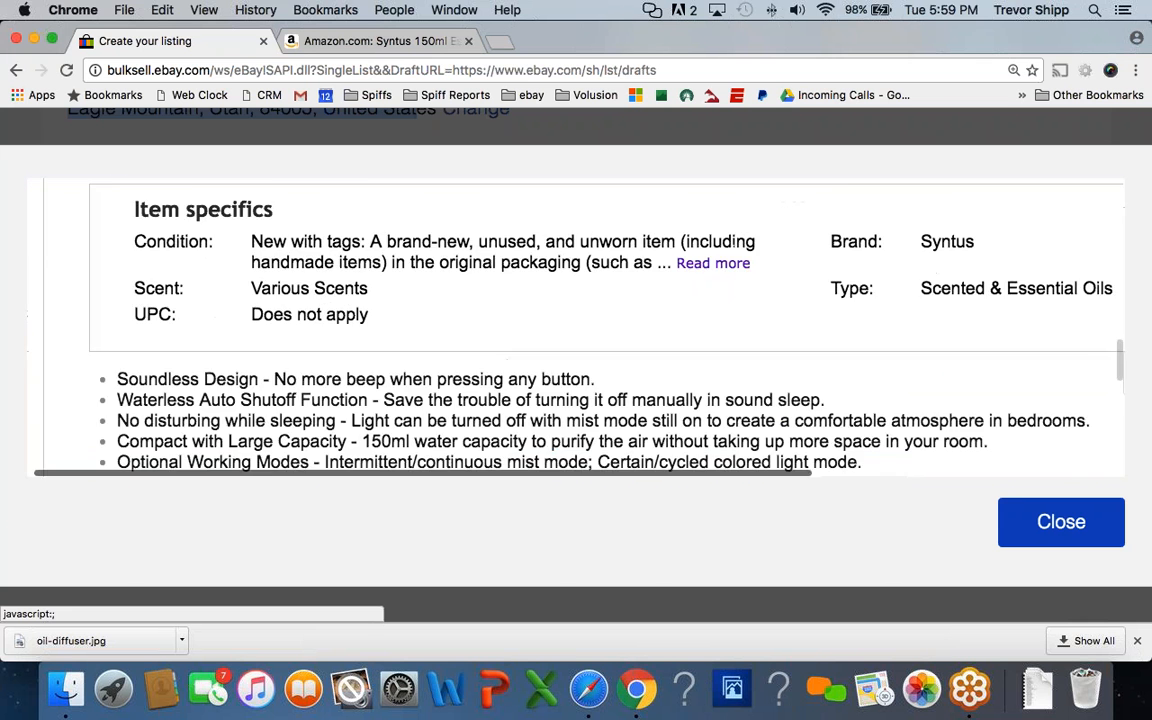
{"action": "scroll", "coordinate": [508, 366], "scroll_direction": "down", "scroll_amount": 5}
{"action": "scroll", "coordinate": [508, 366], "scroll_direction": "up", "scroll_amount": 3}
{"action": "scroll", "coordinate": [508, 366], "scroll_direction": "up", "scroll_amount": 10}
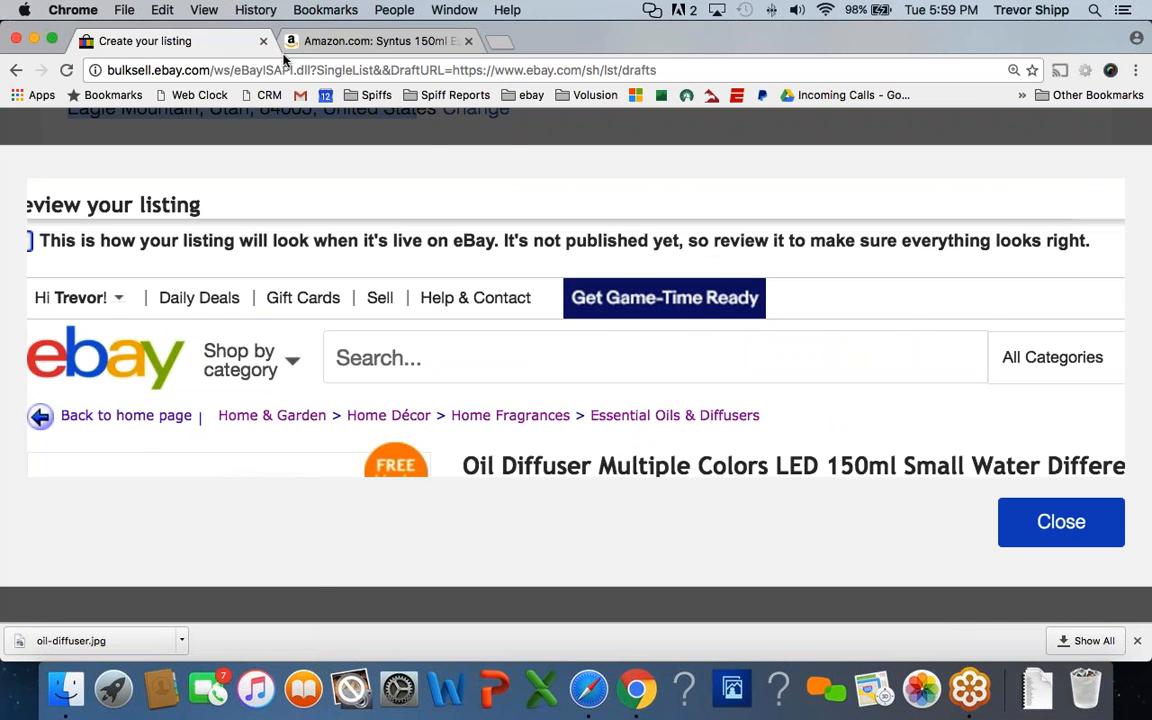
{"action": "left_click", "coordinate": [1040, 524]}
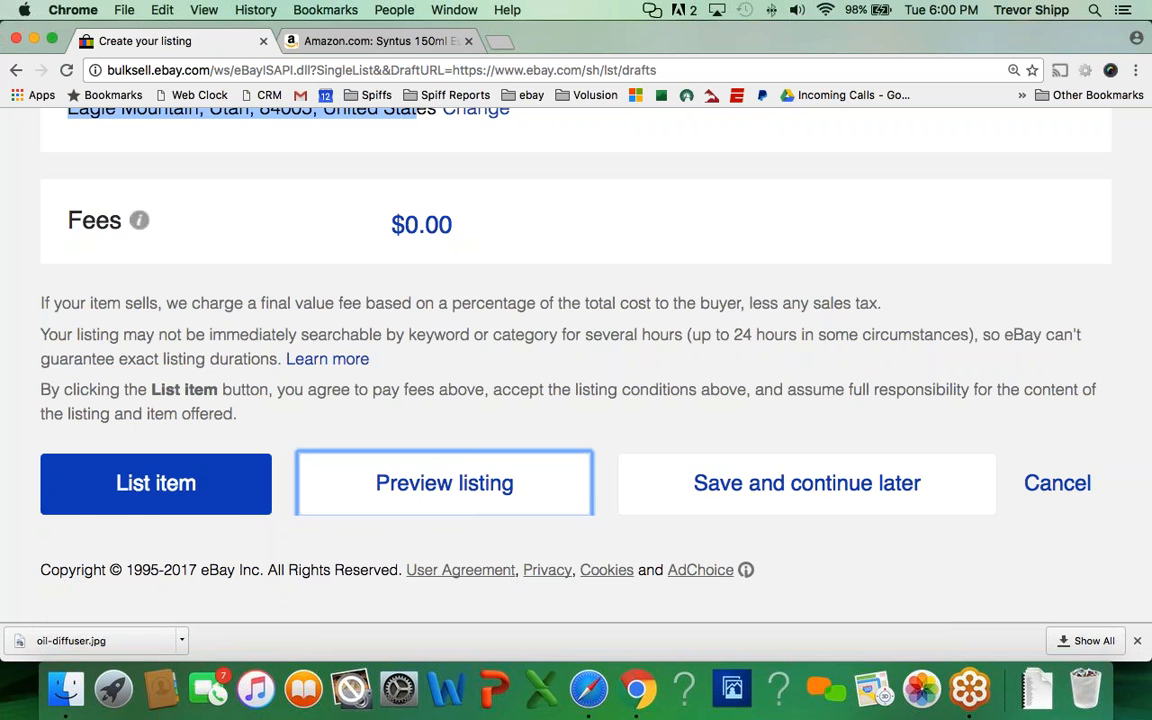
Go back through the shipping settings to the sales tax and return options and review the return period
{"action": "scroll", "coordinate": [303, 378], "scroll_direction": "up", "scroll_amount": 15}
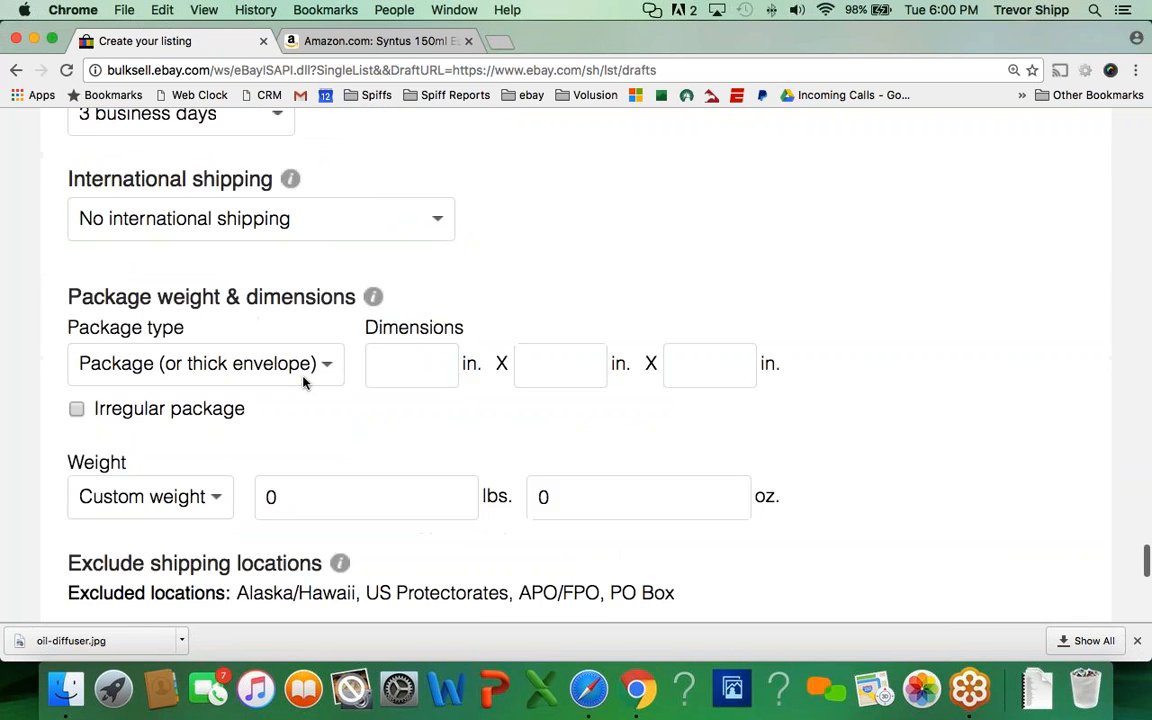
{"action": "scroll", "coordinate": [438, 433], "scroll_direction": "up", "scroll_amount": 5}
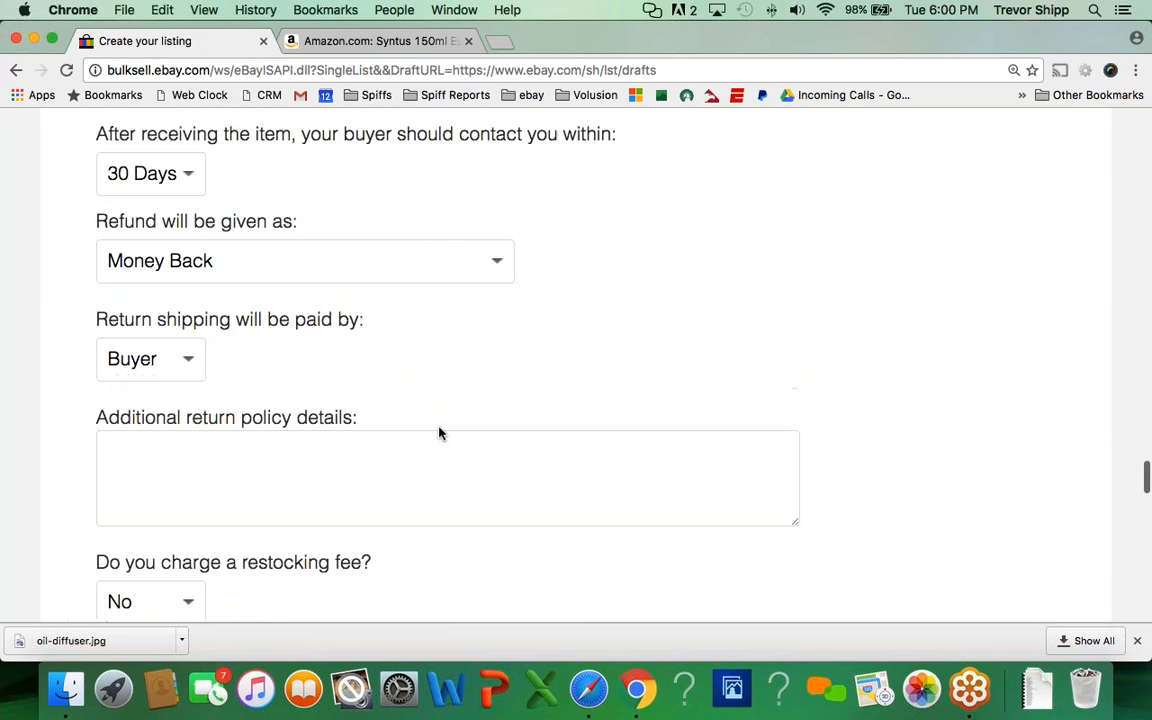
{"action": "scroll", "coordinate": [437, 432], "scroll_direction": "down", "scroll_amount": 1}
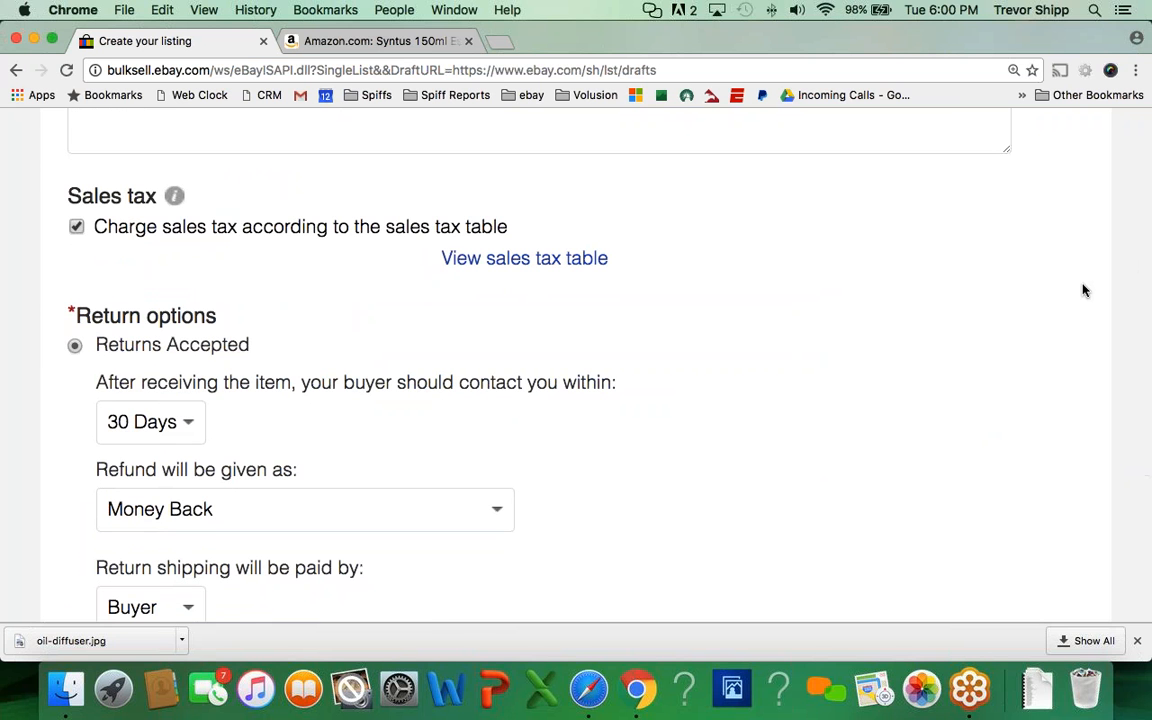
{"action": "mouse_move", "coordinate": [32, 387]}
{"action": "left_mouse_down"}
{"action": "mouse_move", "coordinate": [282, 386]}
{"action": "mouse_move", "coordinate": [198, 445]}
{"action": "mouse_move", "coordinate": [246, 345]}
{"action": "left_mouse_up"}
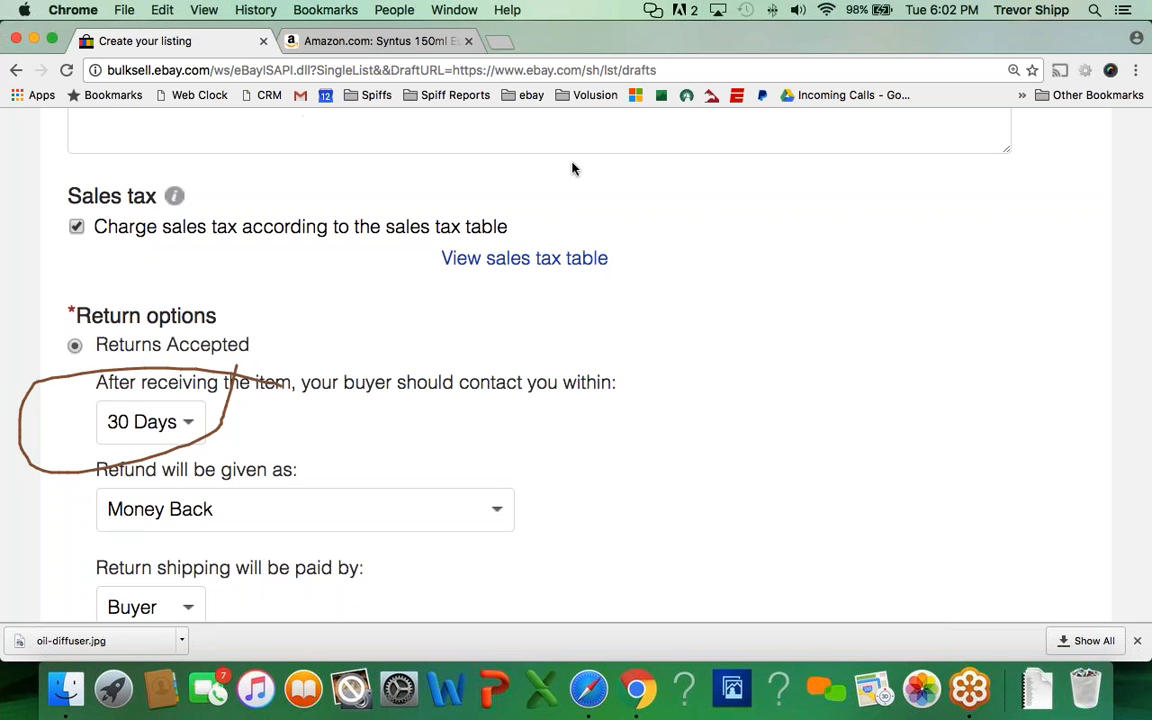
{"action": "left_click", "coordinate": [1136, 61]}
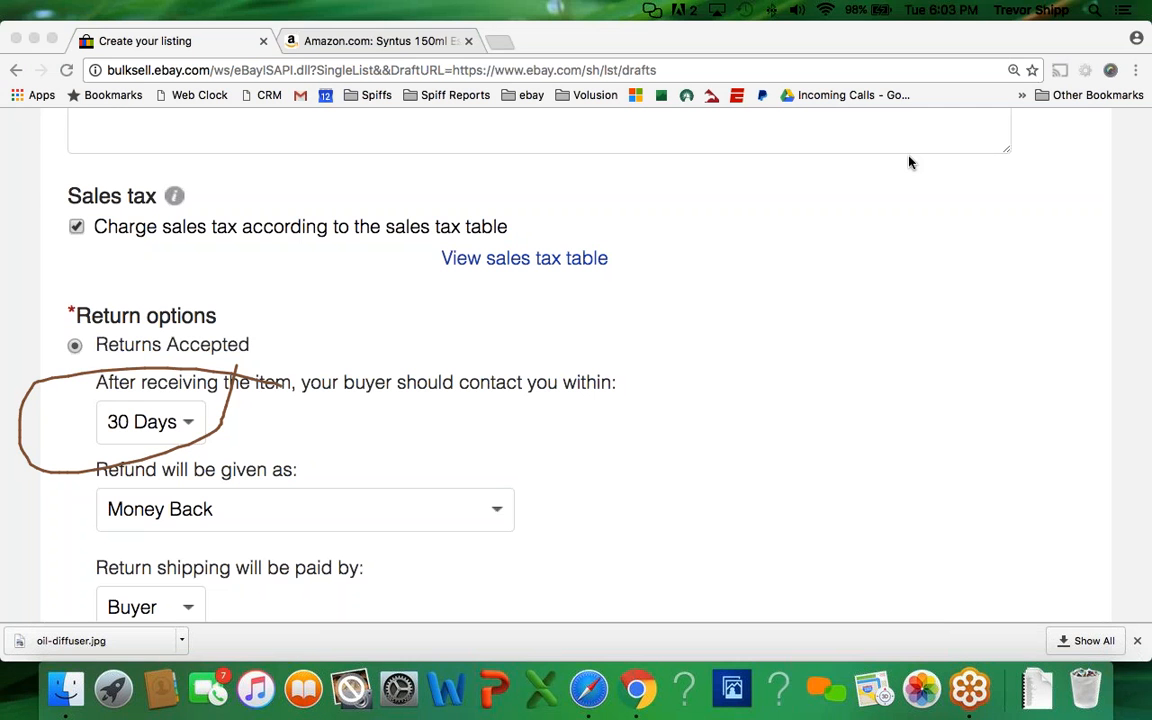